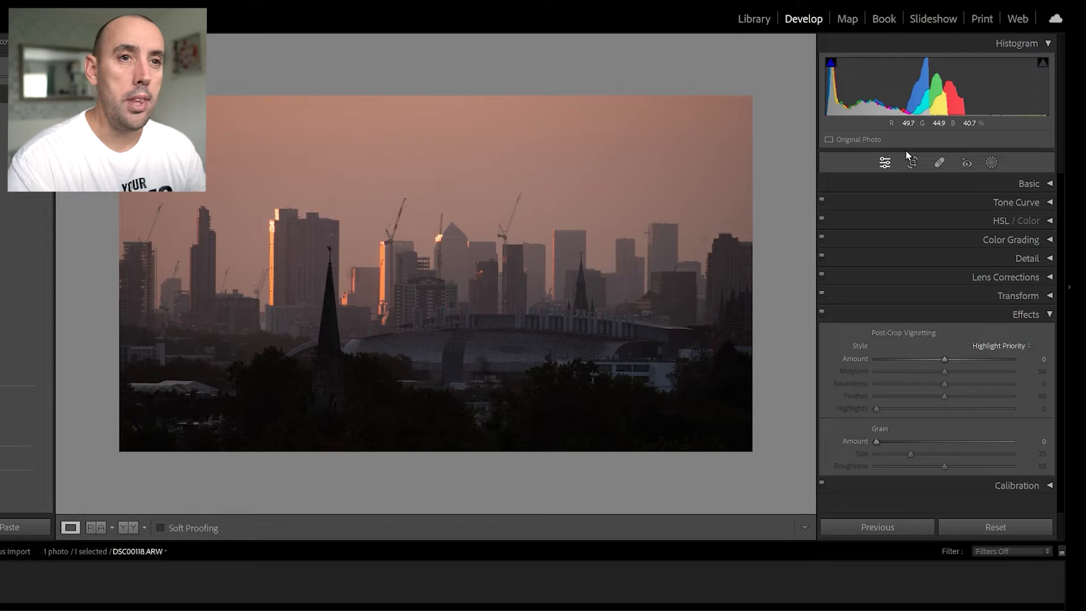
Step: Change the photo's colour profile to Adobe Standard in the basic adjustments
left_click(1049, 314)
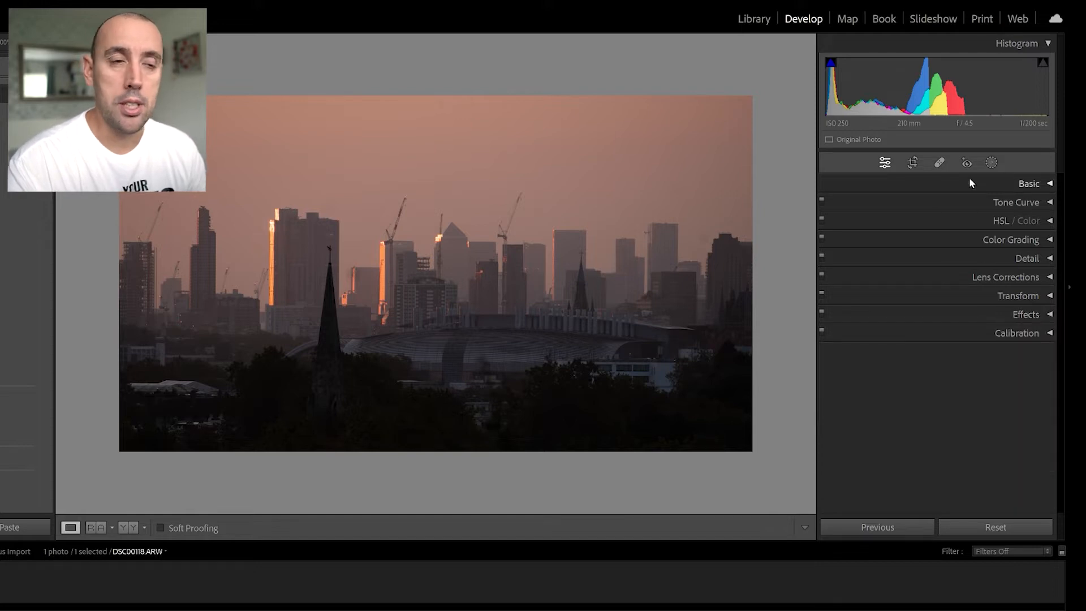
left_click(1051, 183)
left_click(908, 226)
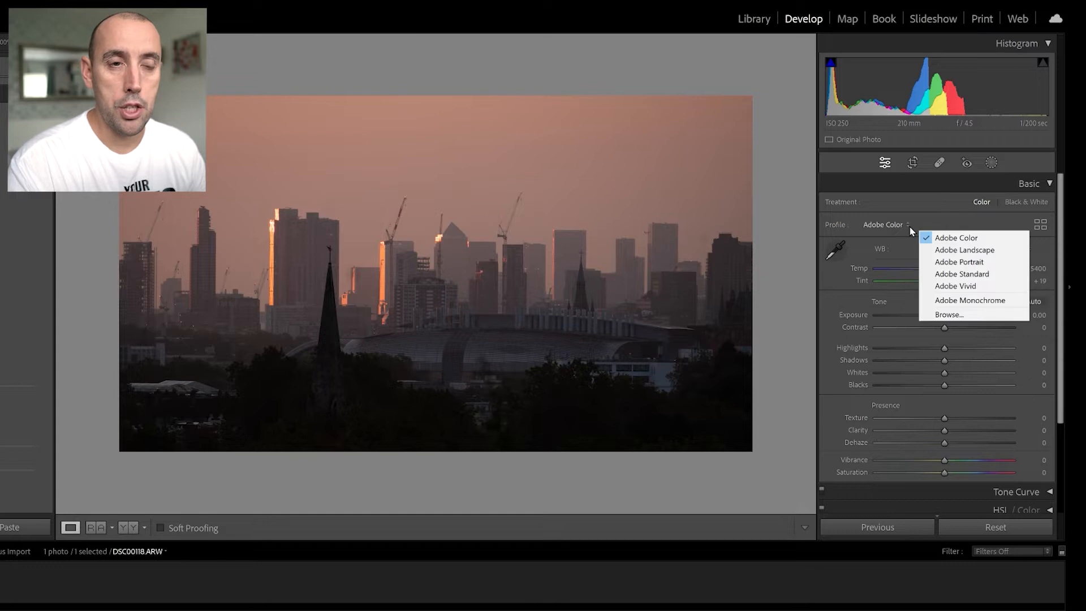
left_click(936, 274)
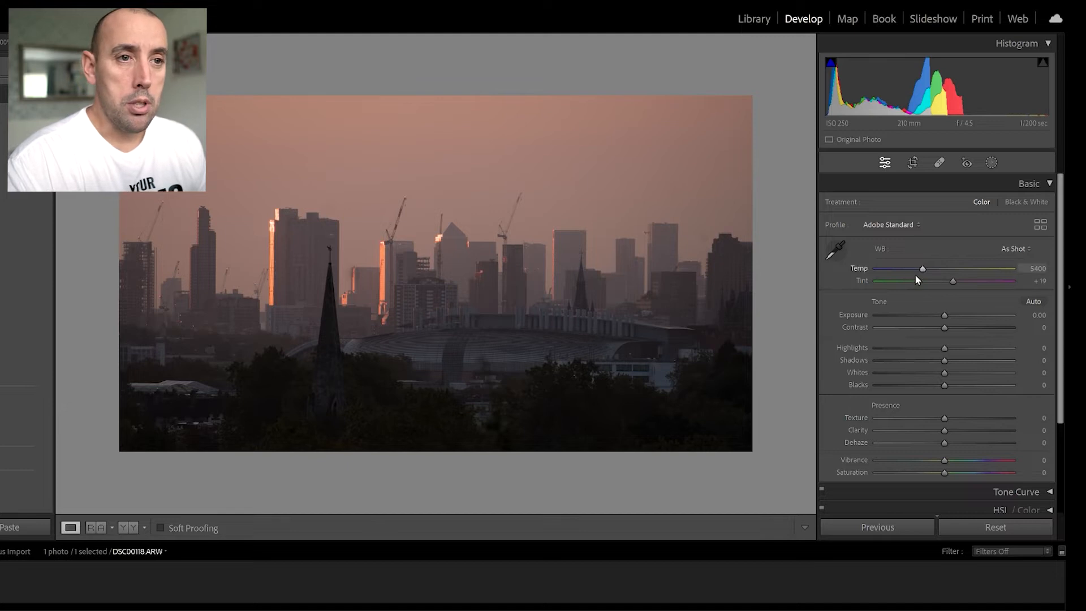
Step: Cool the skyline photo's white balance to a temperature of 4907 and set the tint to +21
mouse_move(921, 269)
left_mouse_down()
mouse_move(934, 274)
mouse_move(923, 274)
left_mouse_up()
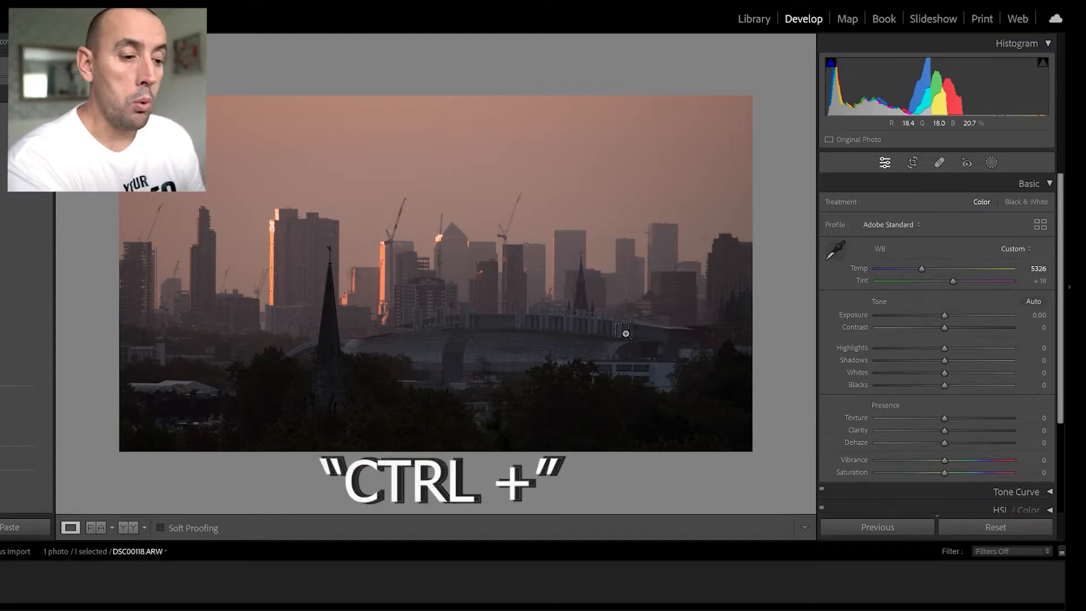
key("ctrl+plus")
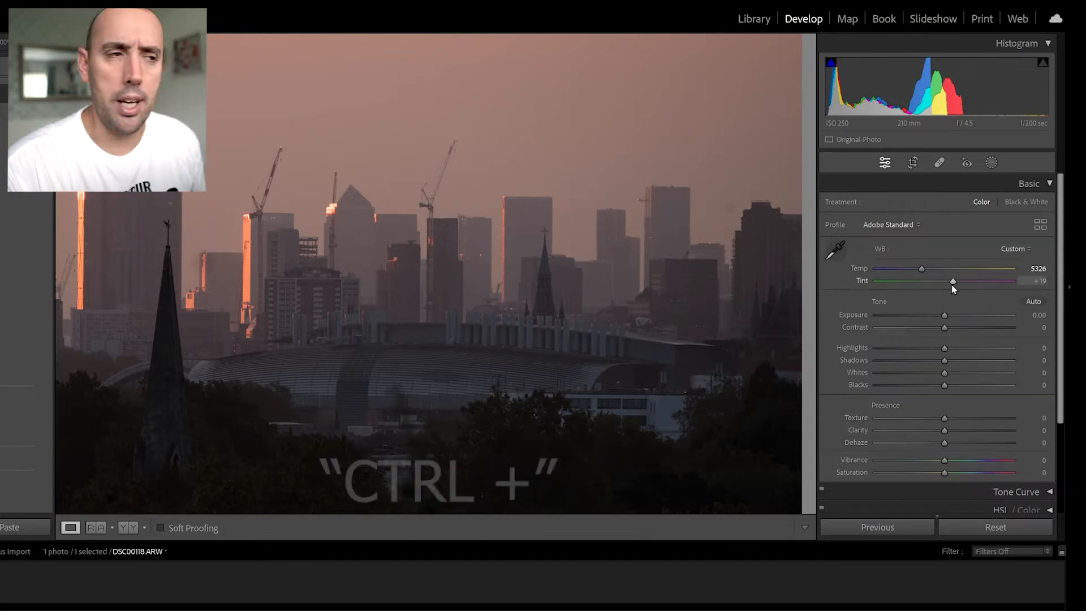
mouse_move(925, 265)
left_mouse_down()
mouse_move(906, 265)
mouse_move(915, 269)
left_mouse_up()
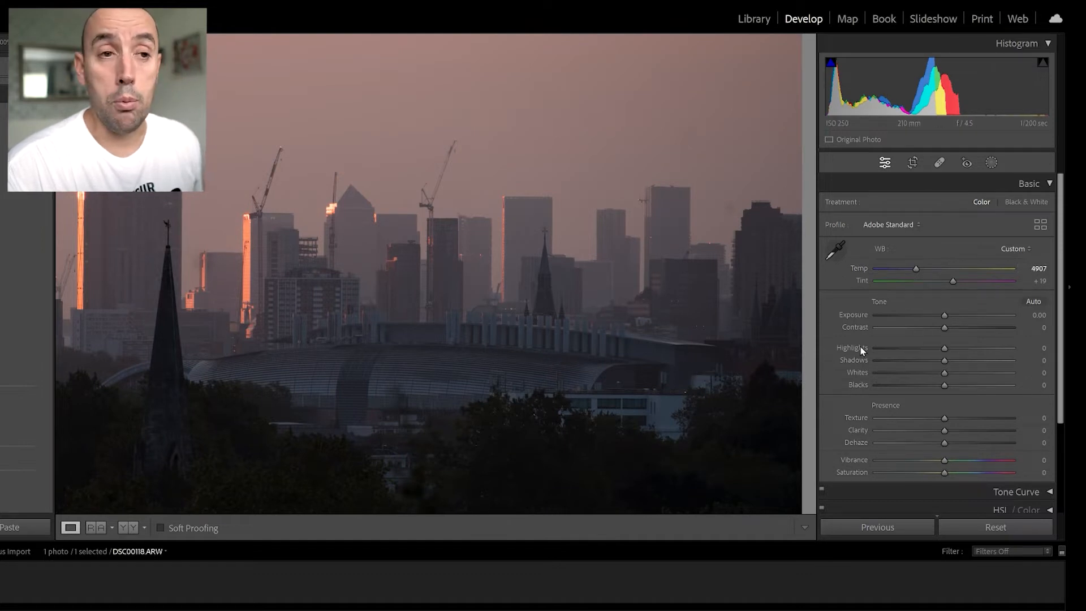
left_click_drag(952, 280, 954, 281)
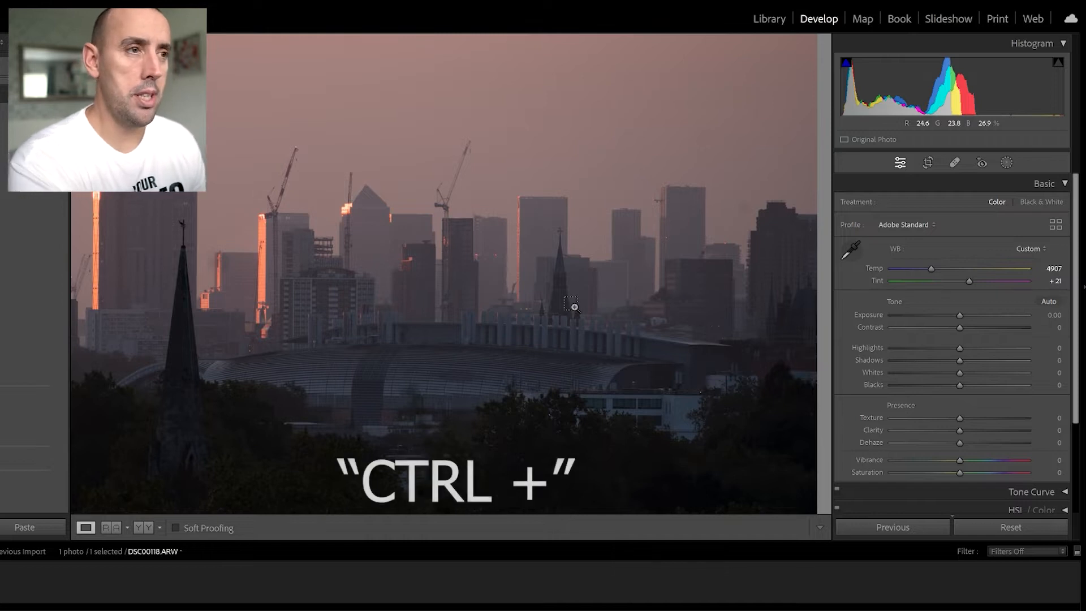
Step: Check the colour of the cranes and sunlit buildings, and set the white balance temperature to 5047
key("ctrl+equal")
key("ctrl+equal")
left_click_drag(262, 216, 601, 359)
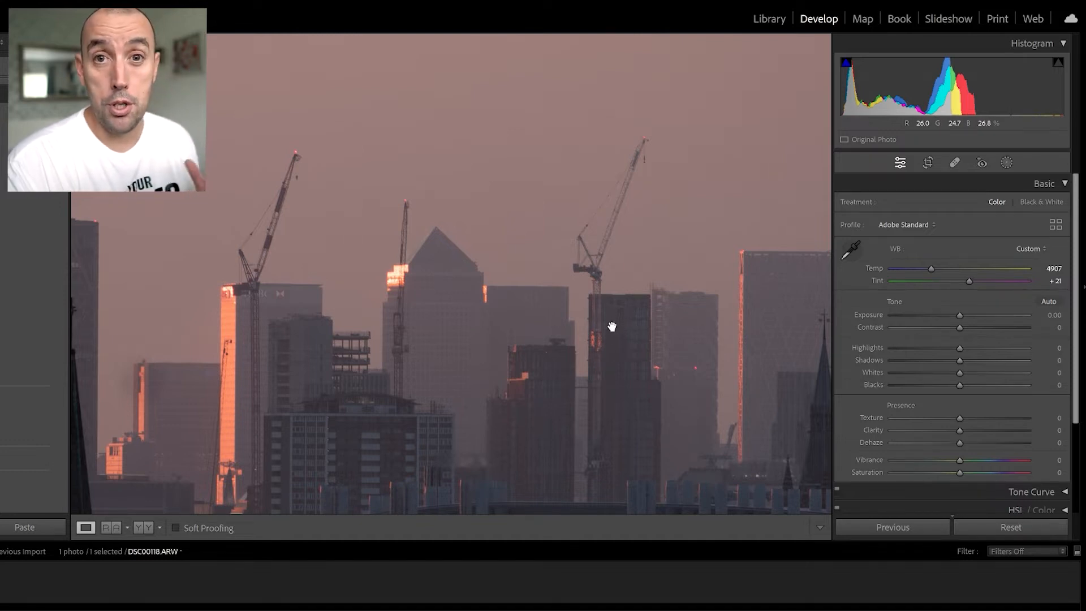
key("ctrl+minus")
key("ctrl+minus")
key("ctrl+minus")
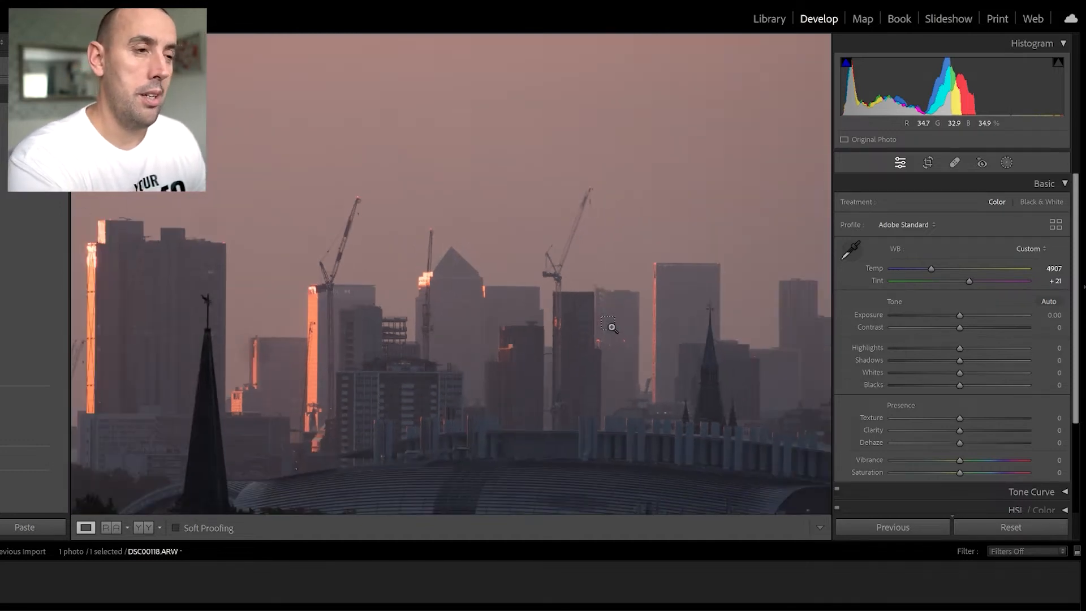
key("ctrl+minus")
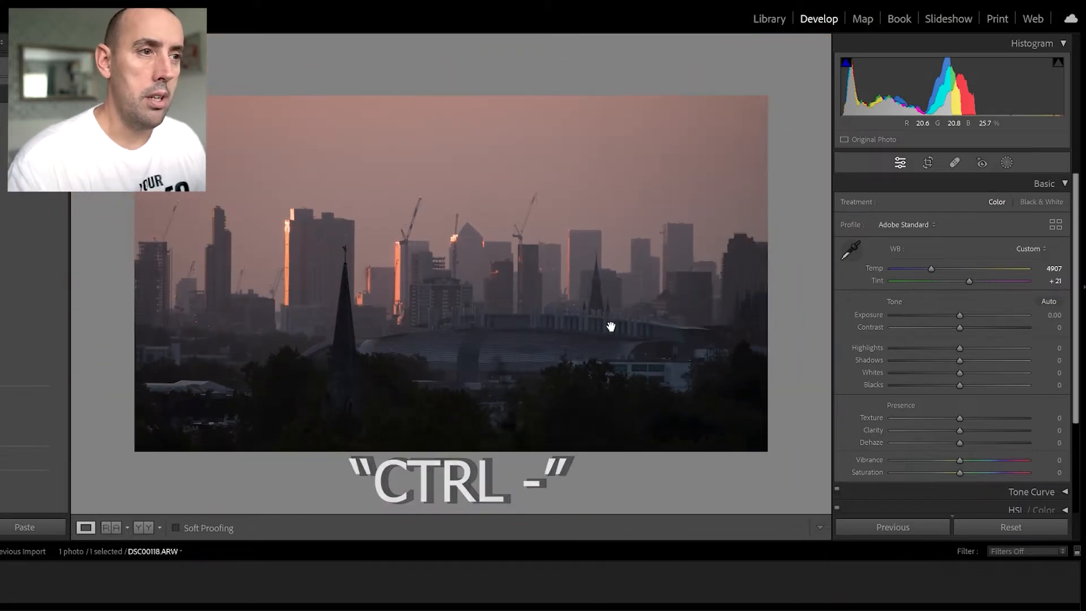
left_click_drag(932, 271, 934, 271)
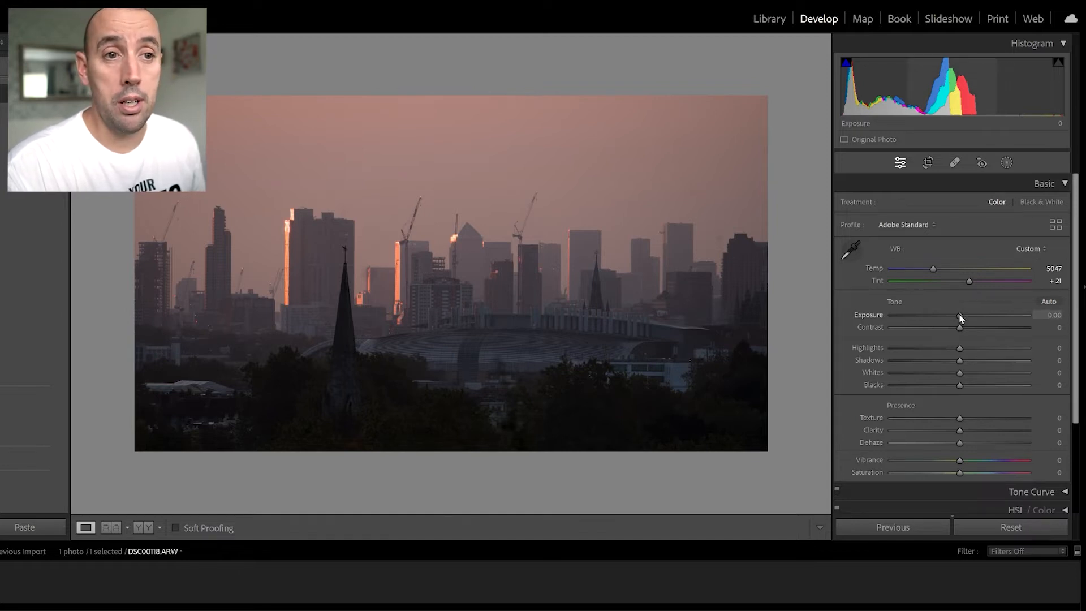
Step: Brighten the photo by setting the exposure to exactly +1.00
left_click_drag(960, 315, 971, 319)
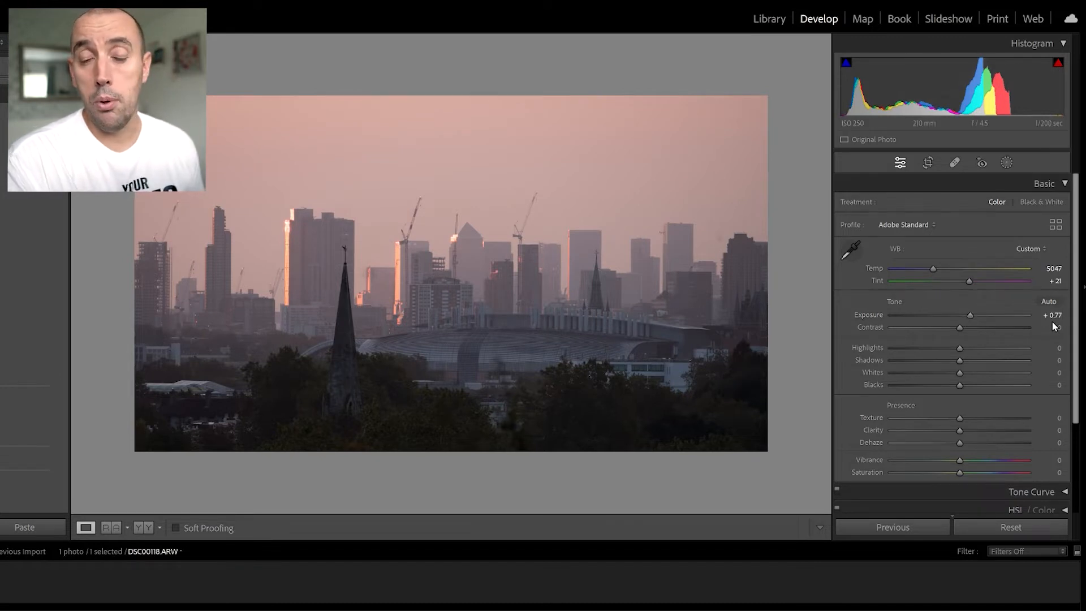
left_click_drag(970, 317, 973, 317)
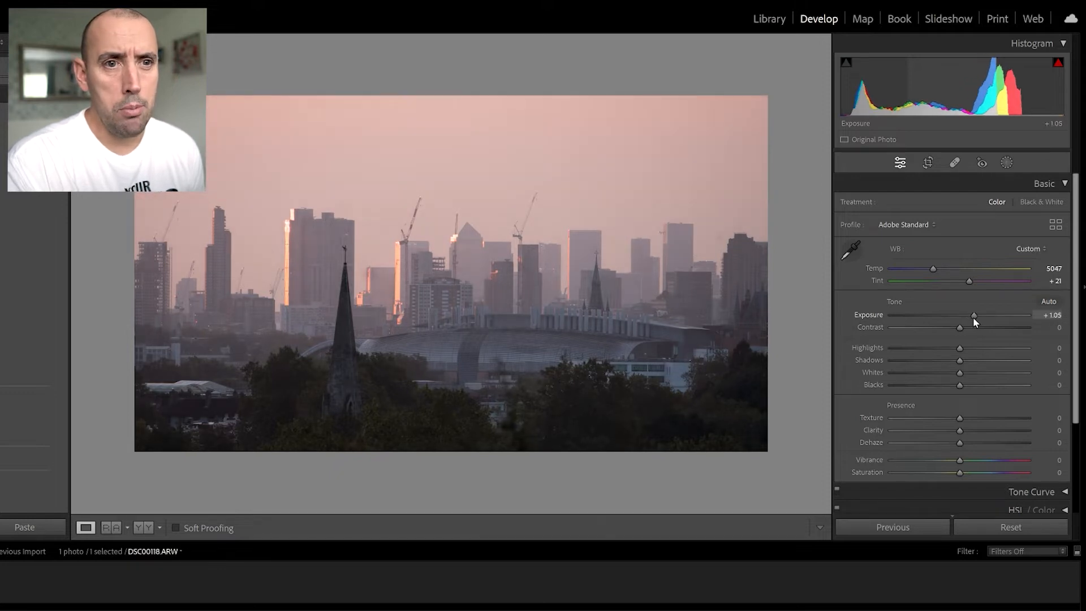
left_click(1053, 315)
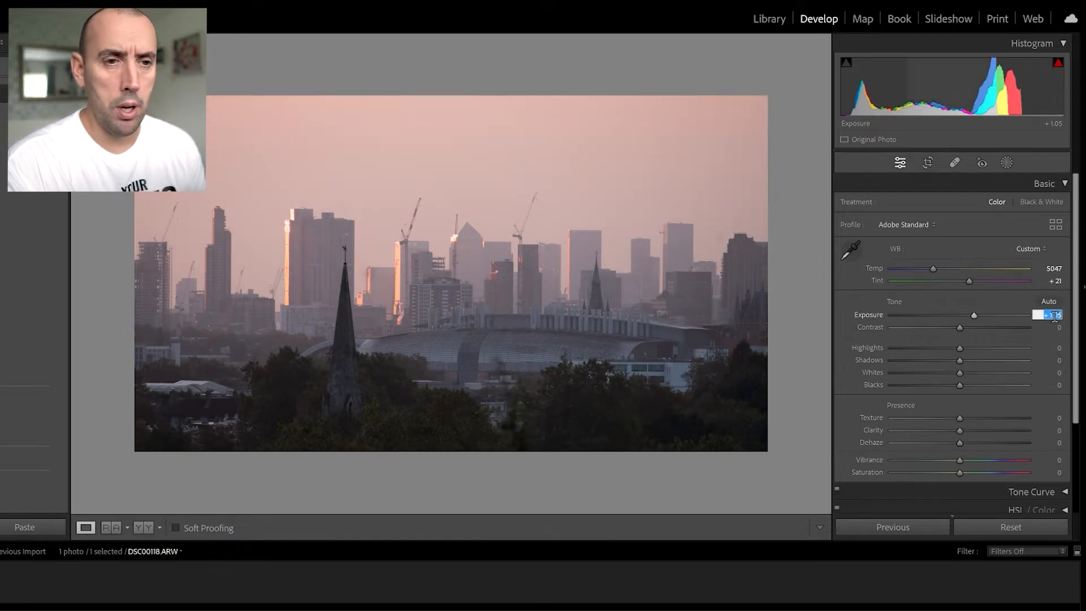
type("1")
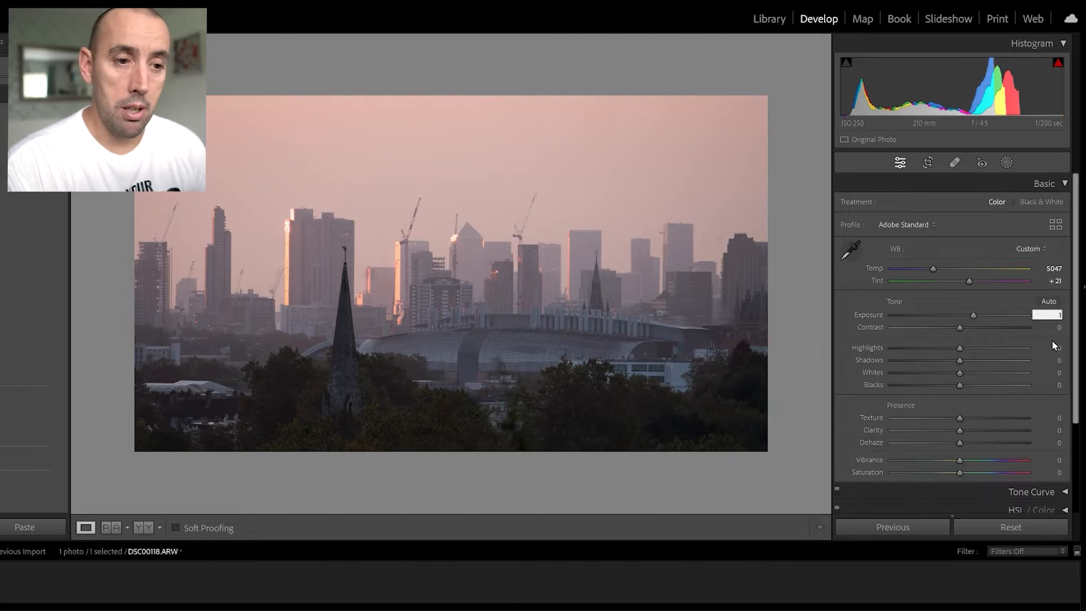
key("Return")
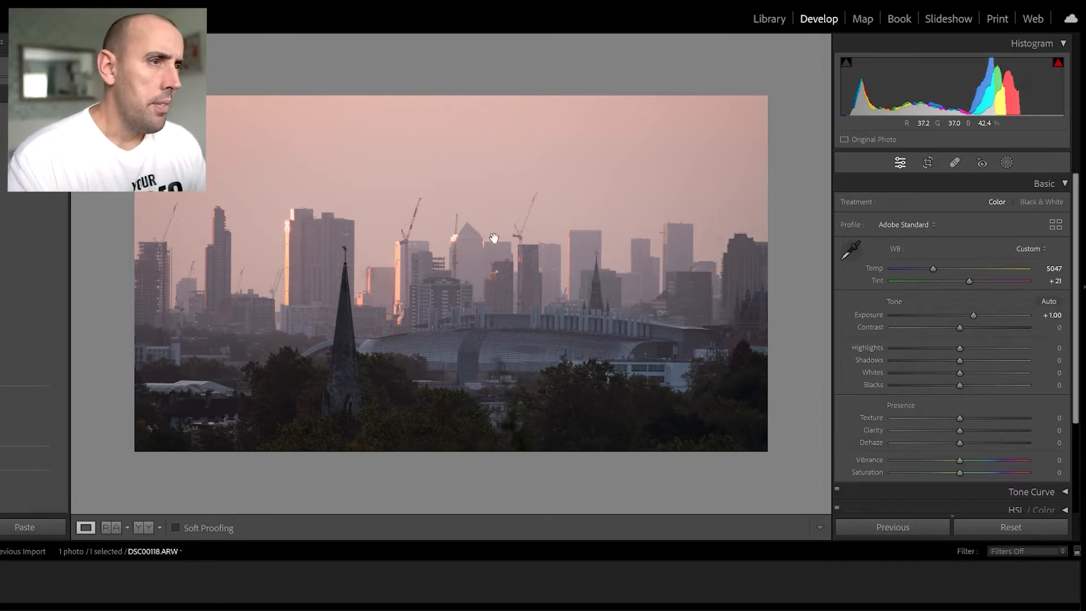
Step: Inspect the bright reflections on the towers and reduce the exposure to +0.72
left_click(506, 306)
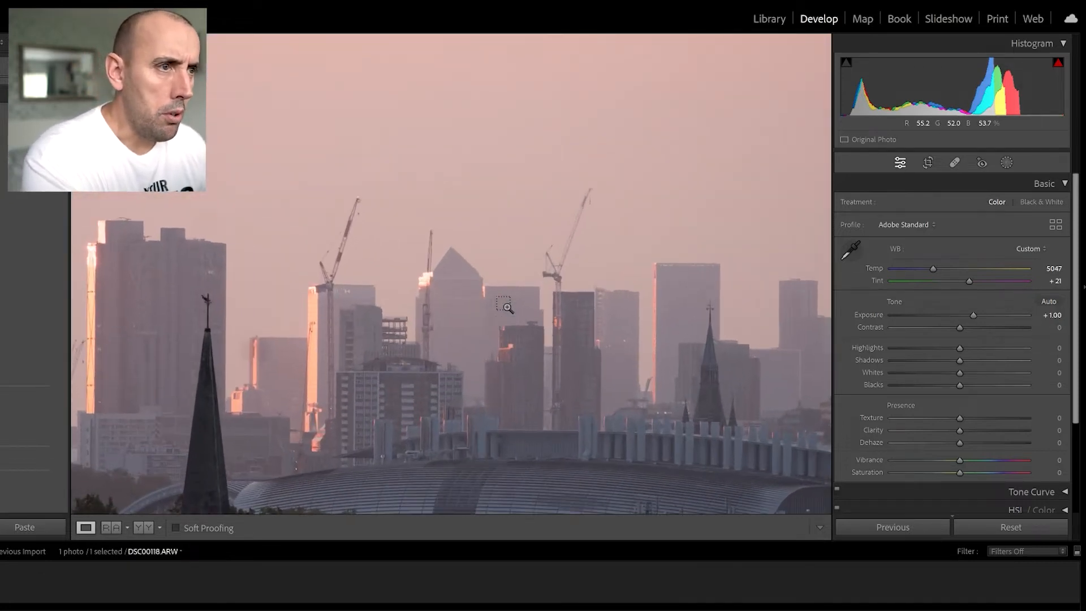
left_click_drag(497, 300, 421, 381)
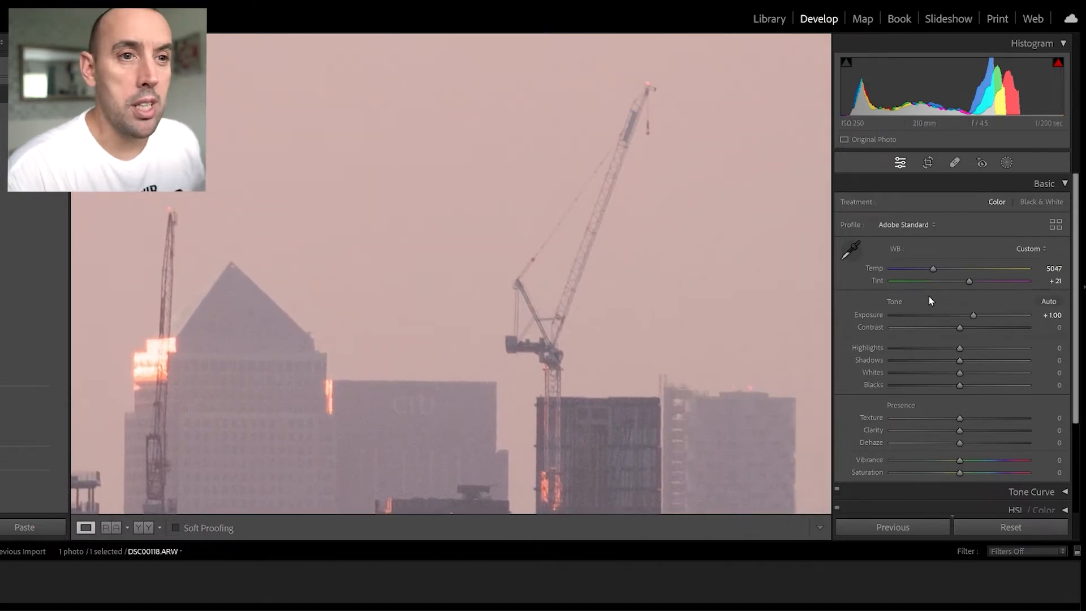
left_click_drag(973, 315, 970, 315)
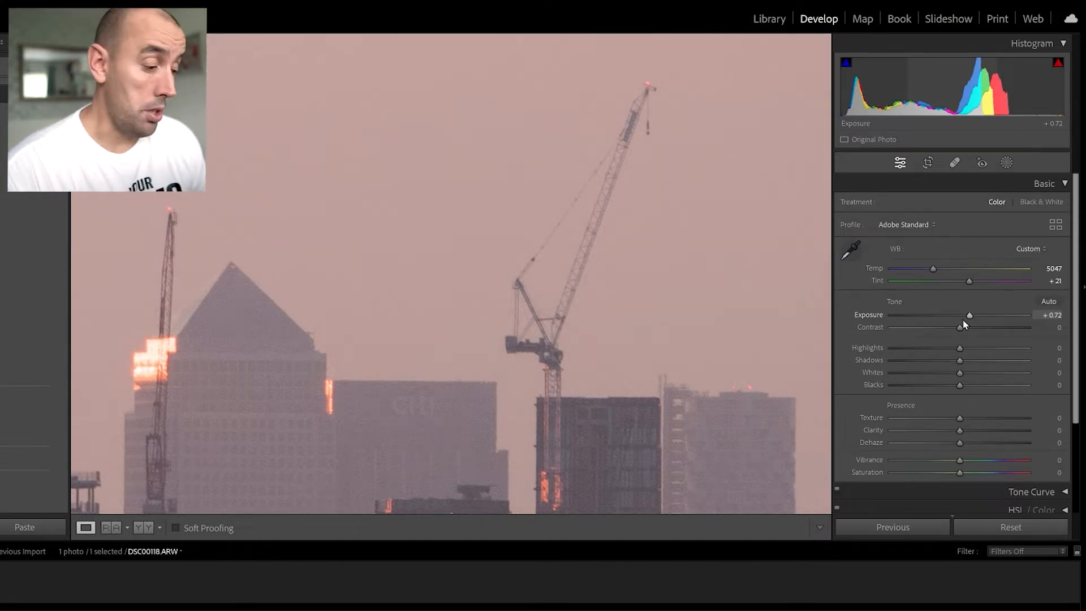
key("ctrl+minus")
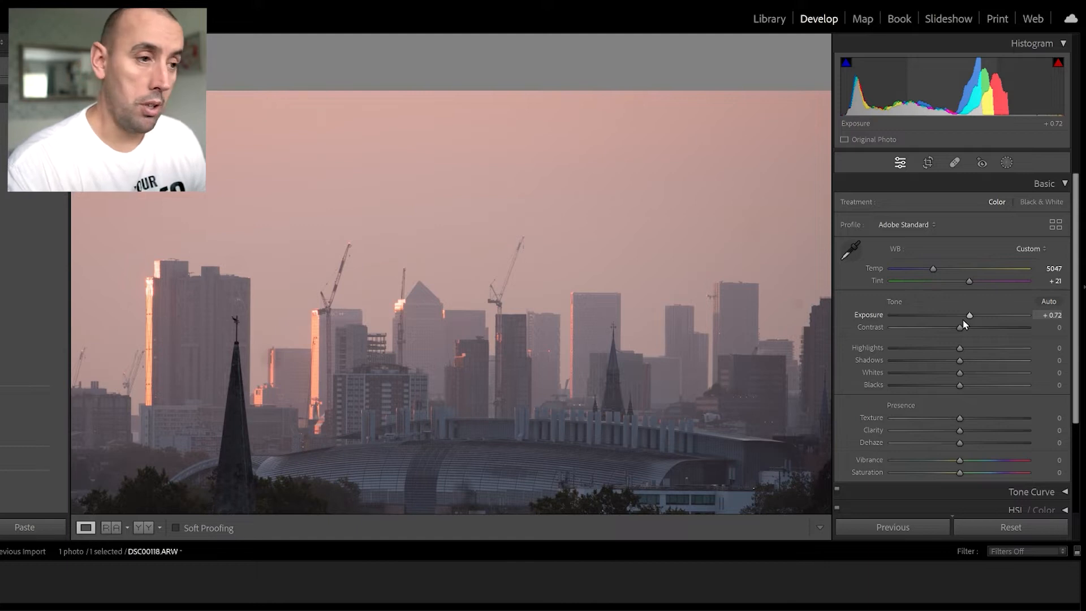
key("ctrl+minus")
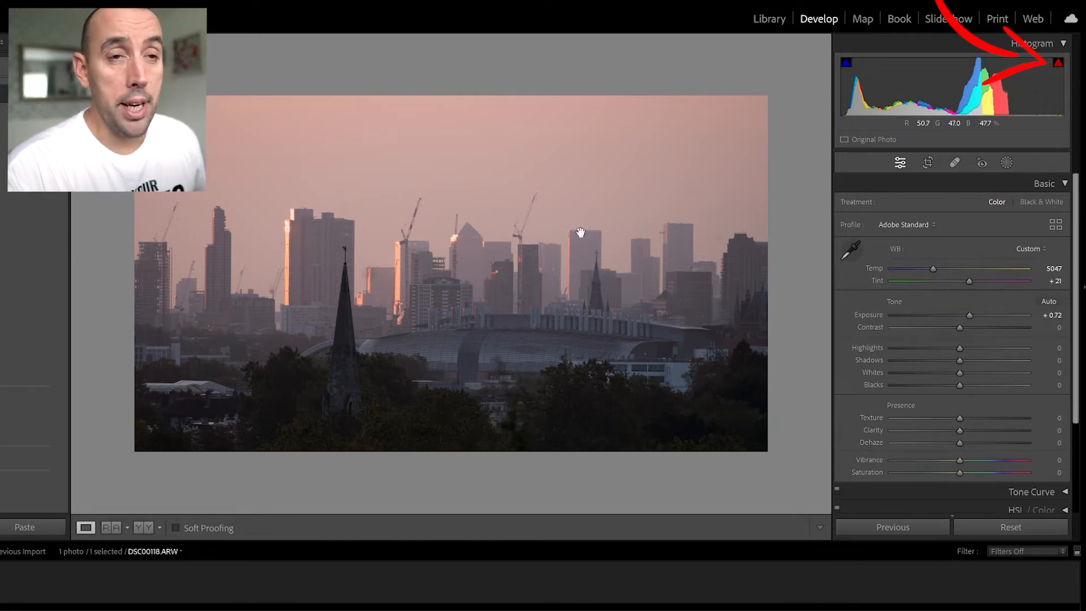
Step: Try the highlights at -100 and the shadows at +100, and reset both adjustments to 0
left_click(1058, 64)
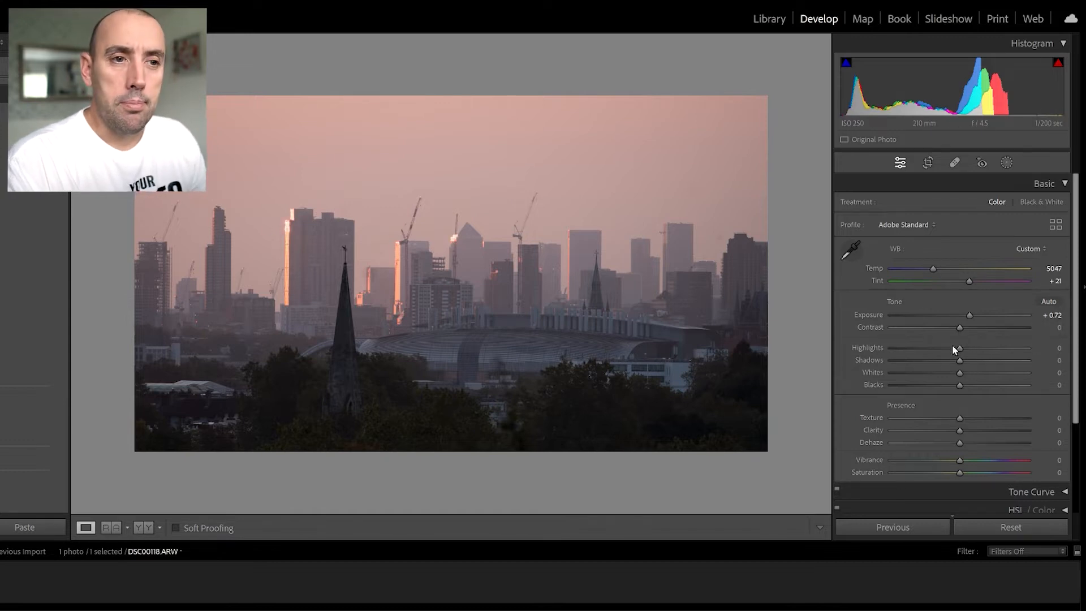
left_click_drag(957, 349, 883, 358)
left_click_drag(981, 365, 1036, 362)
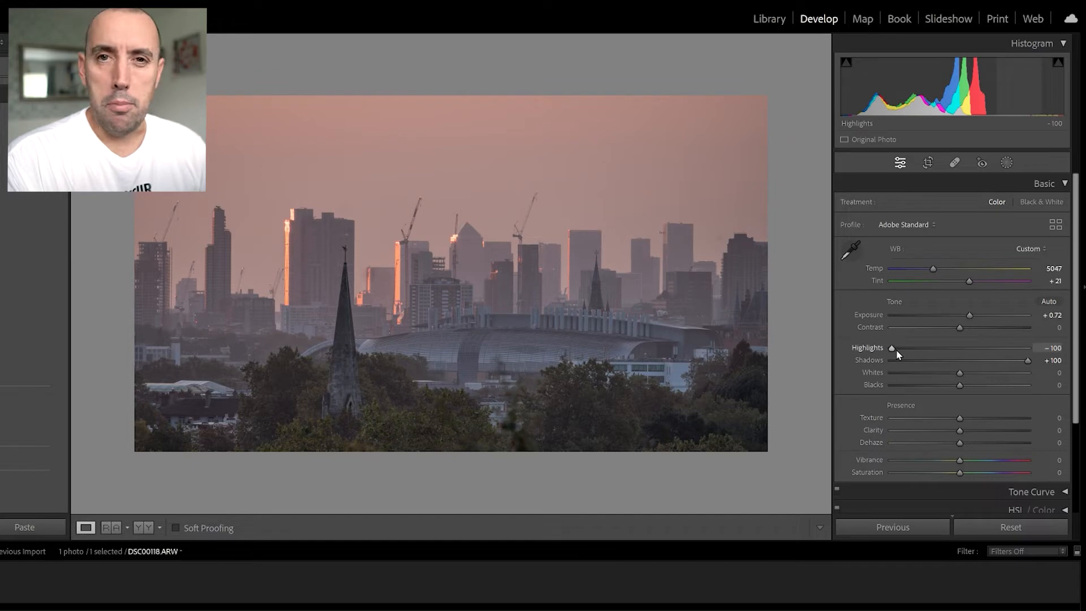
left_click_drag(896, 349, 966, 350)
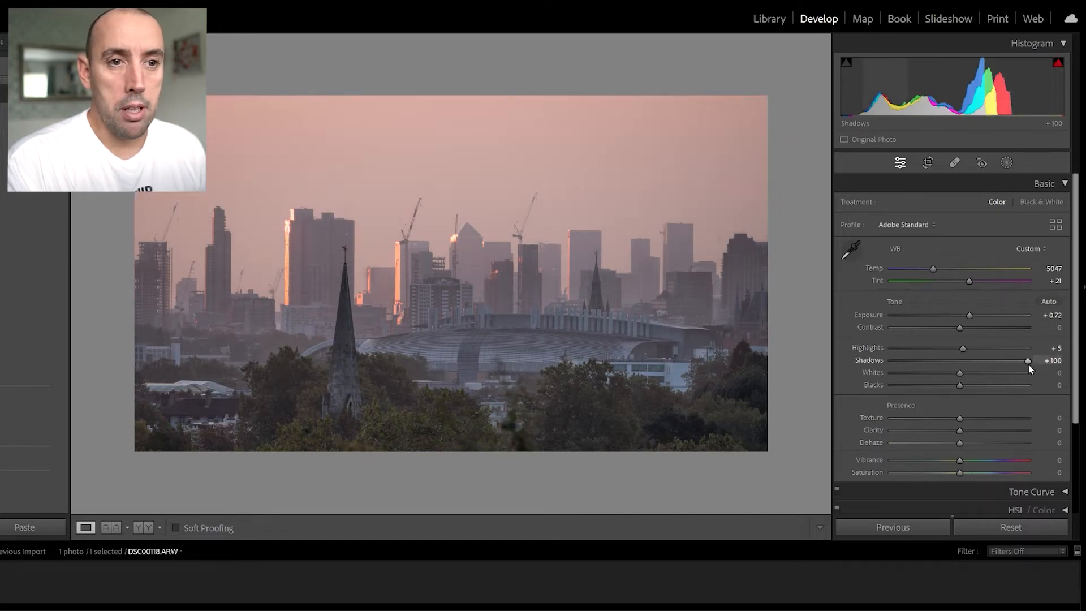
double_click(1028, 362)
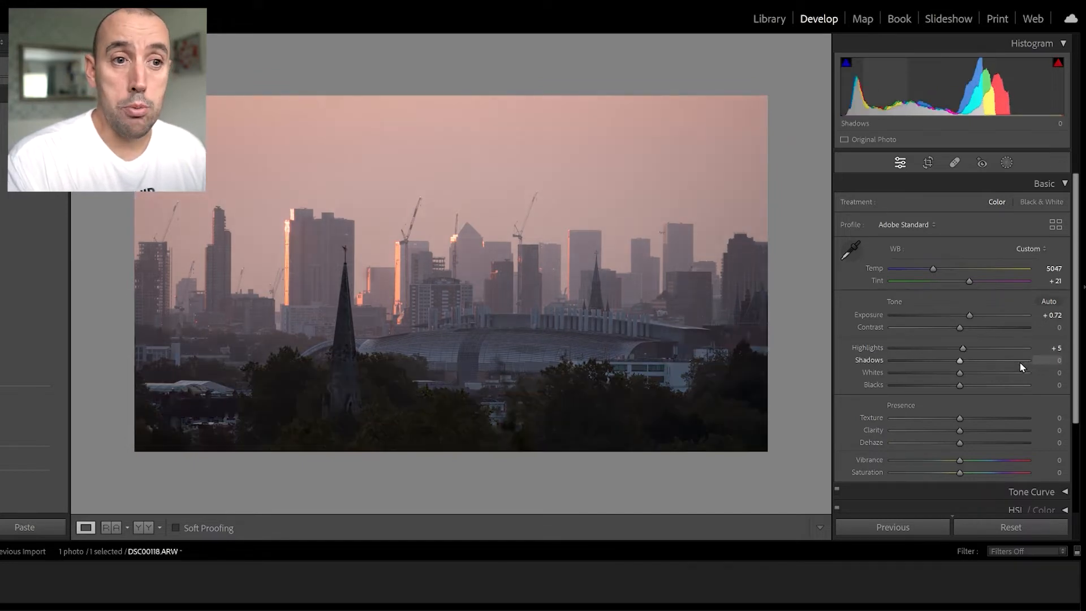
double_click(962, 348)
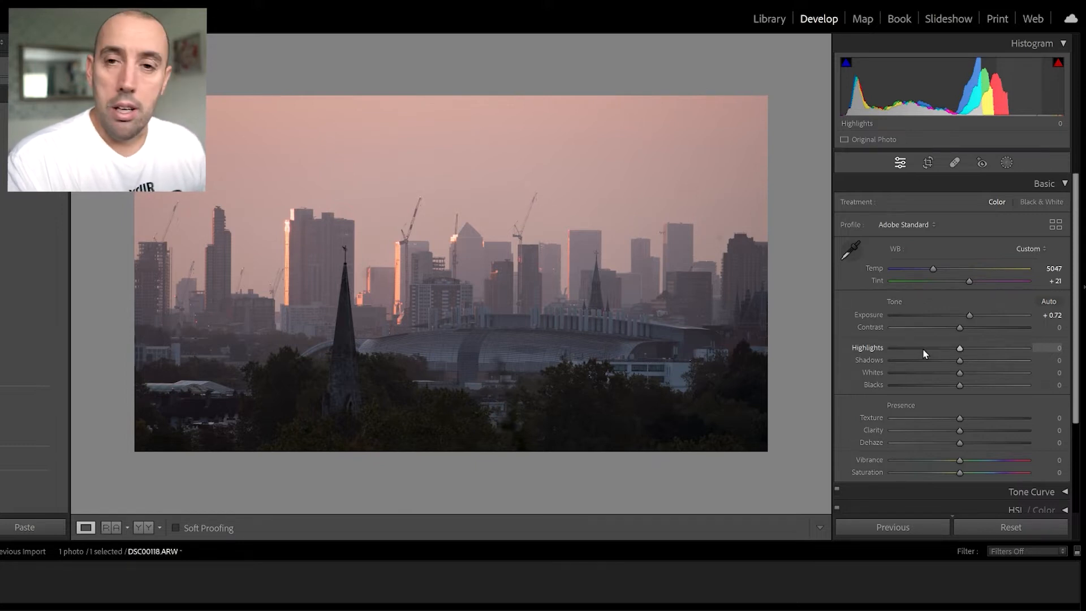
Step: Lower the highlights to -22 and raise the shadows to +56 to recover detail without clipping
mouse_move(959, 349)
left_mouse_down()
mouse_move(928, 347)
mouse_move(947, 348)
left_mouse_up()
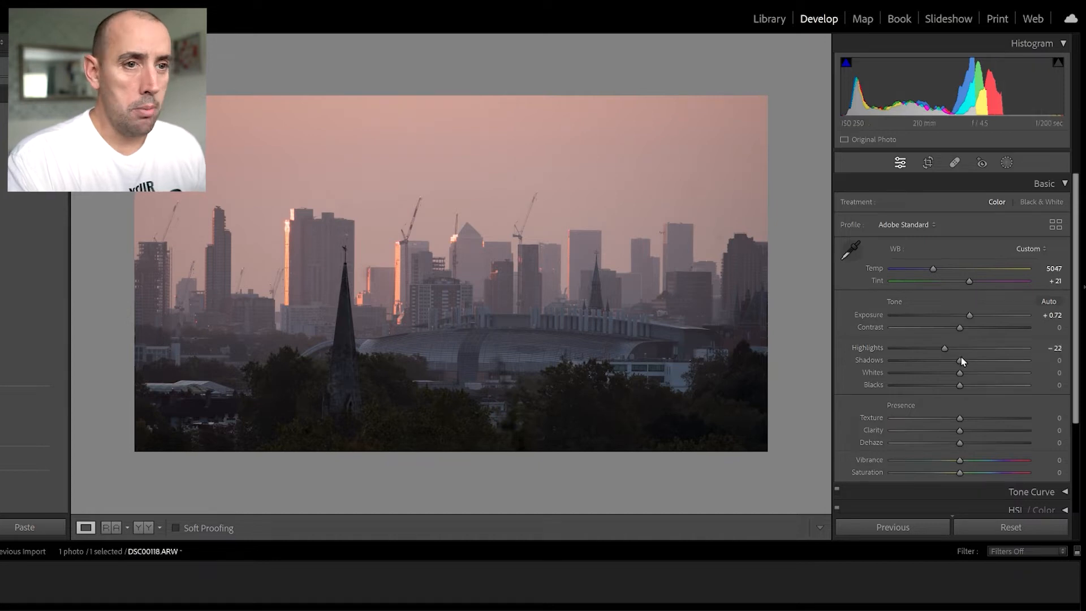
mouse_move(961, 364)
left_mouse_down()
mouse_move(983, 364)
mouse_move(961, 363)
mouse_move(973, 363)
left_mouse_up()
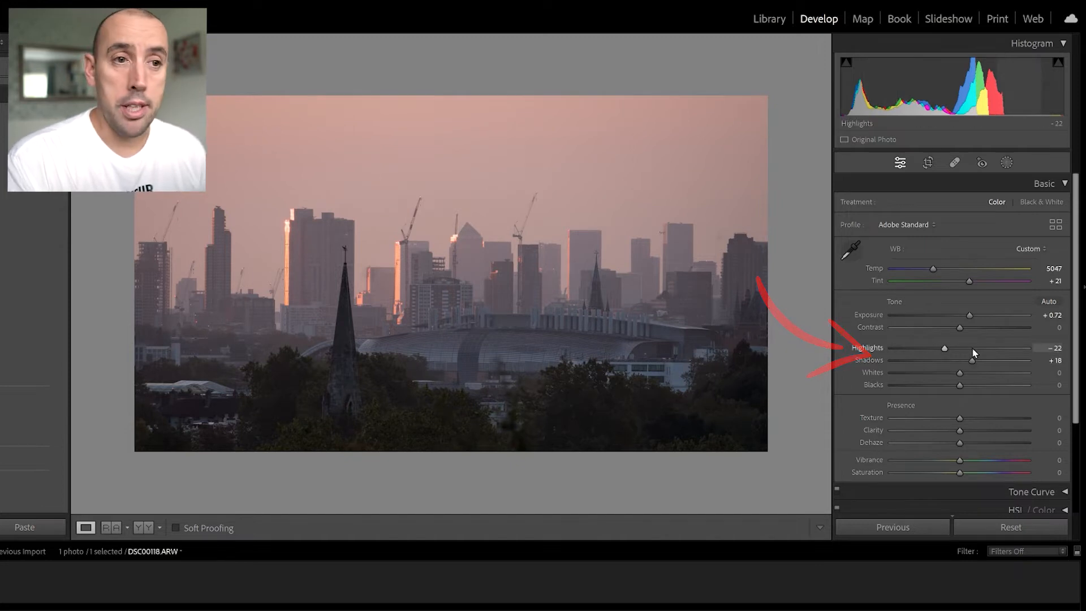
mouse_move(974, 366)
left_mouse_down()
mouse_move(987, 363)
mouse_move(934, 364)
mouse_move(979, 364)
mouse_move(968, 369)
left_mouse_up()
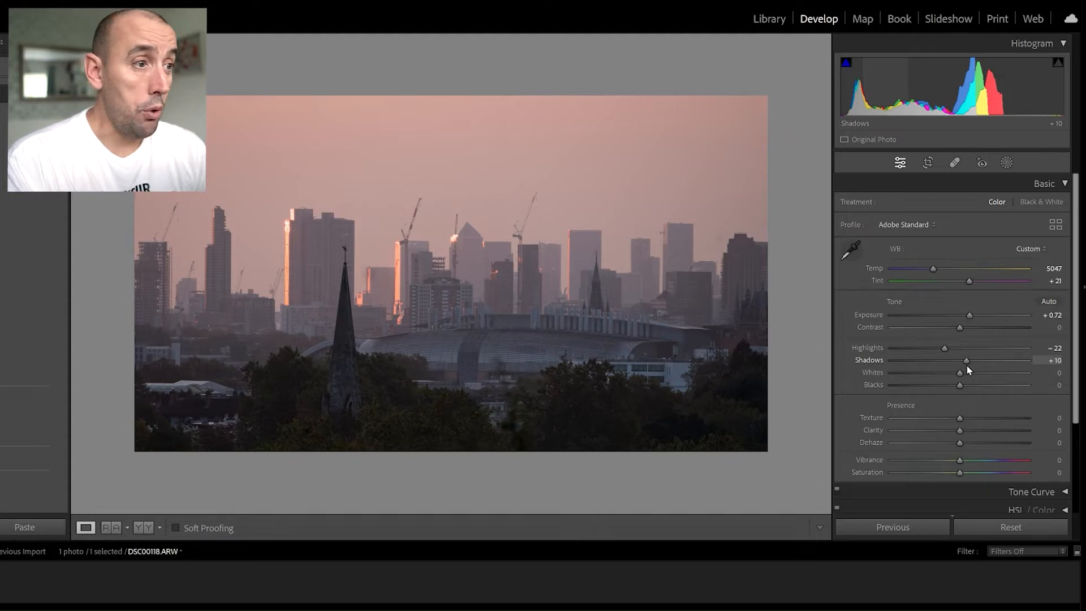
mouse_move(967, 366)
left_mouse_down()
mouse_move(990, 362)
mouse_move(975, 365)
left_mouse_up()
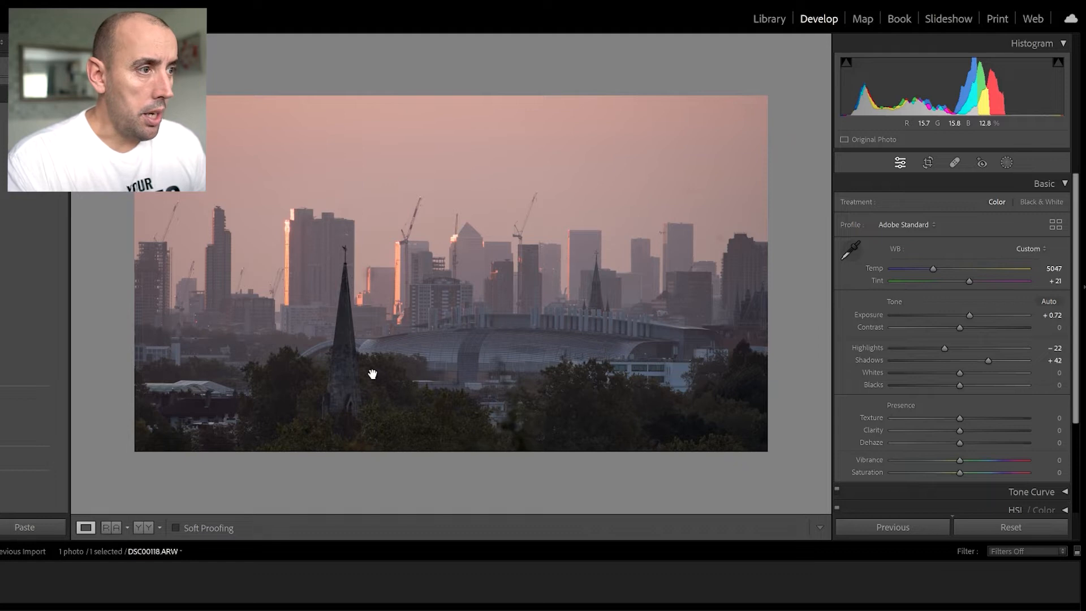
left_click_drag(988, 361, 999, 362)
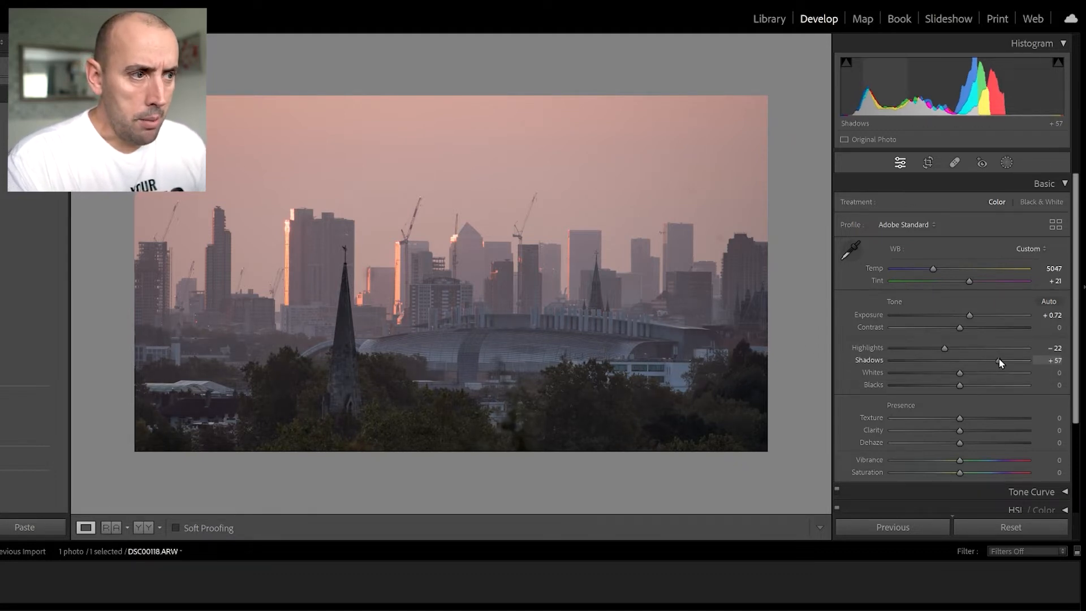
left_click_drag(997, 360, 998, 361)
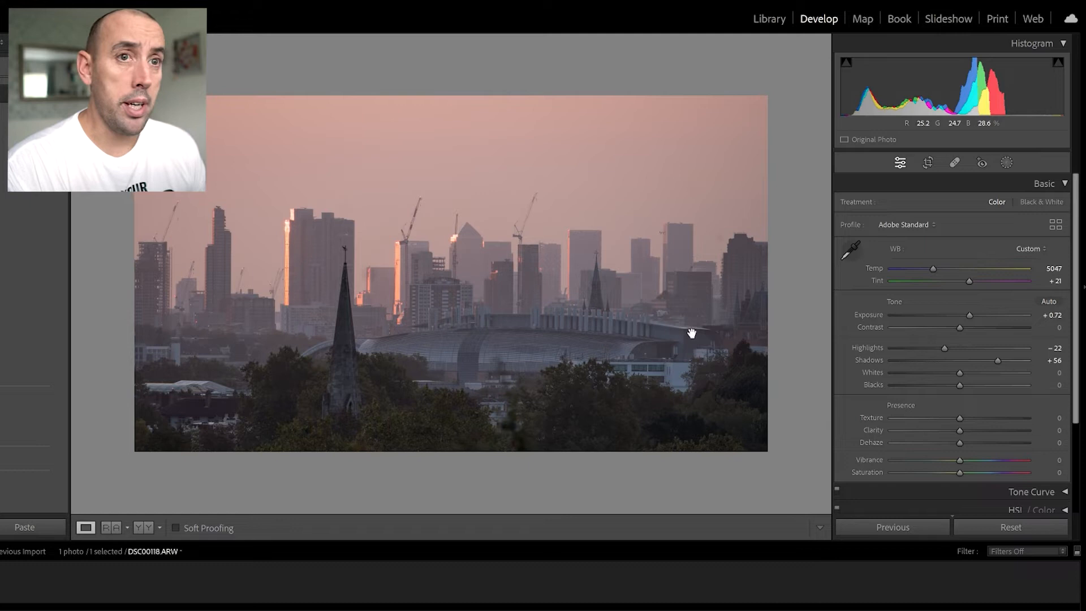
Step: Raise the whites to +42 using the clipping preview as a guide
mouse_move(1058, 69)
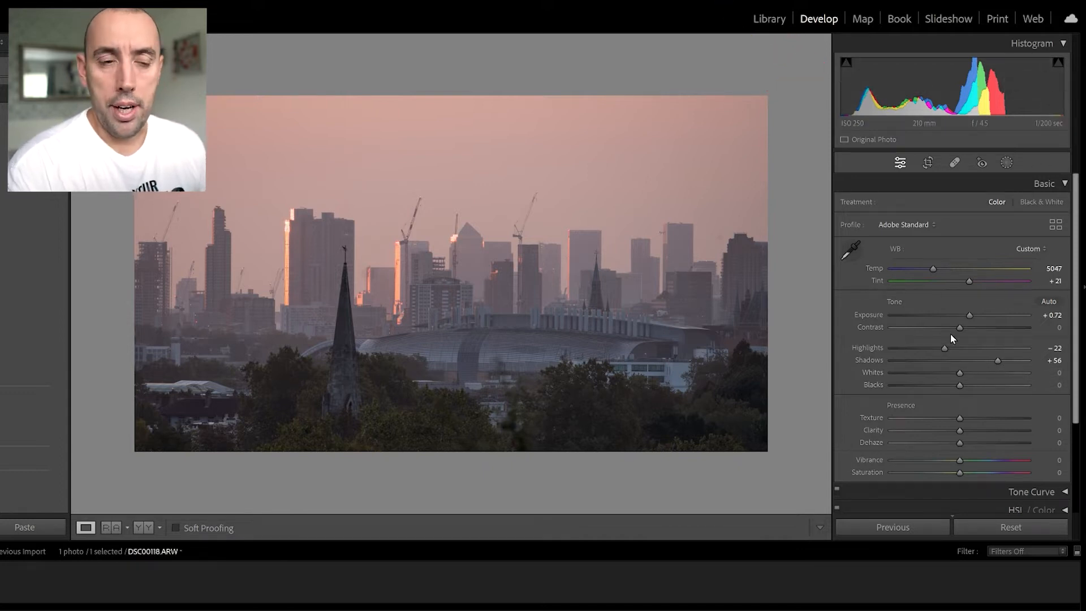
left_click(959, 375, "alt")
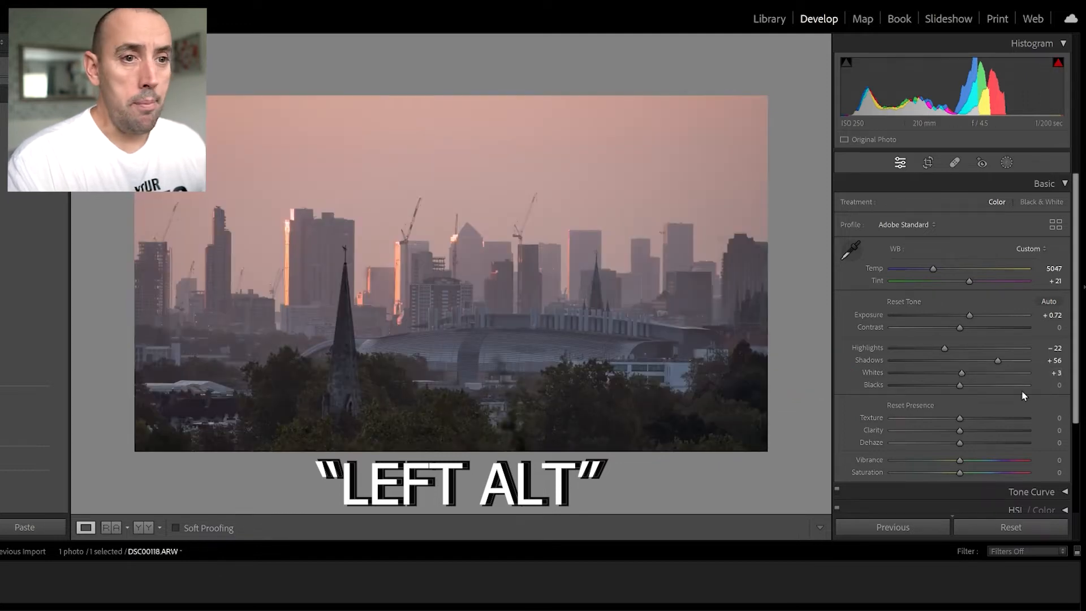
left_click_drag(961, 376, 988, 376)
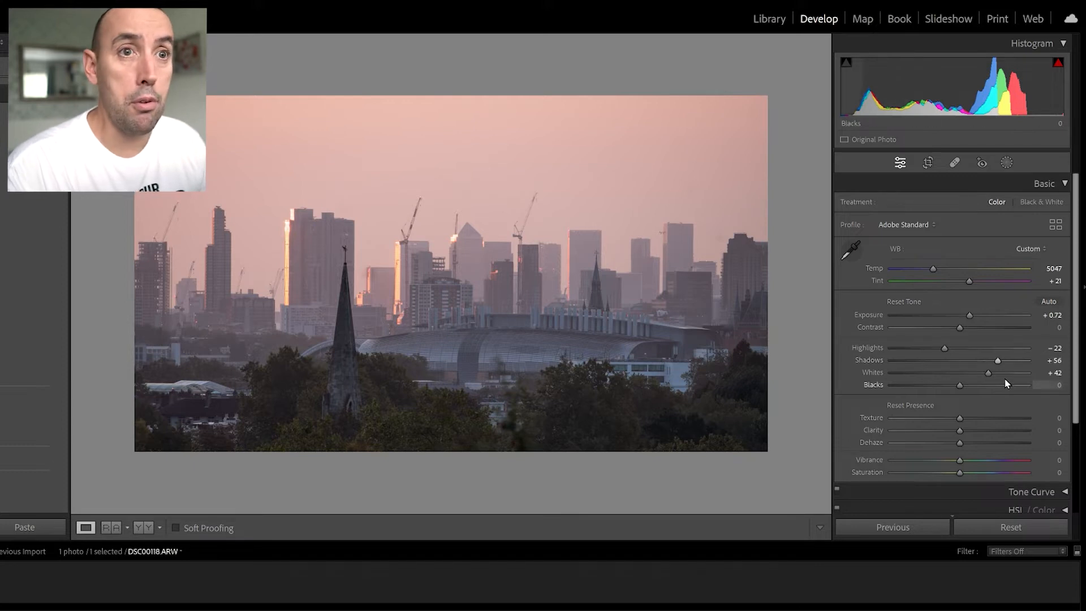
Step: Fine-tune the whites to +39 and lower the blacks to -25, testing the blacks at -100 along the way
mouse_move(988, 373)
left_mouse_down()
mouse_move(1004, 374)
mouse_move(991, 376)
left_mouse_up()
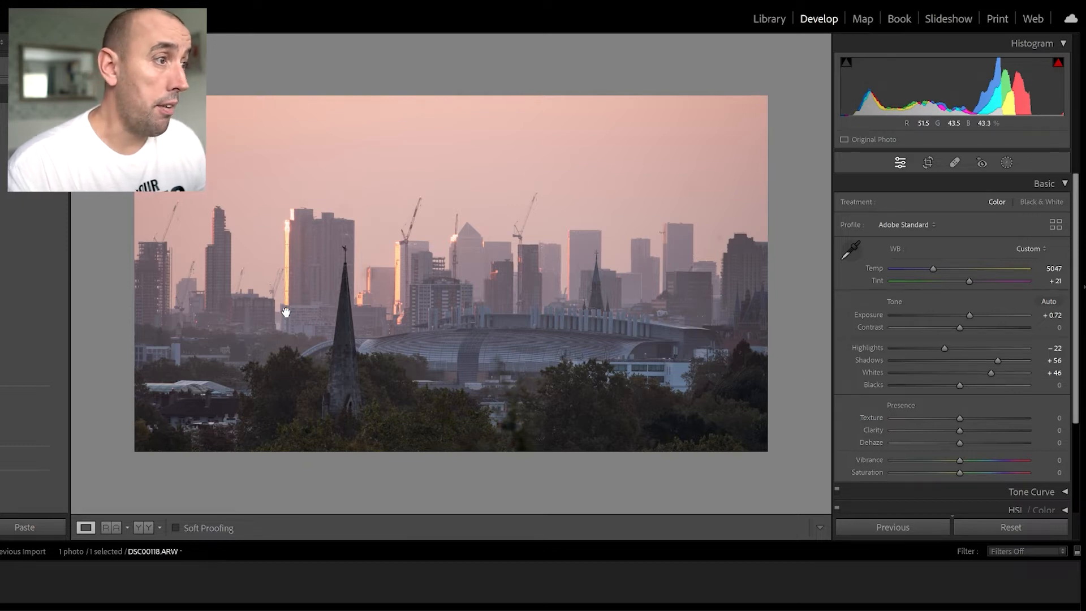
left_click_drag(991, 372, 986, 371)
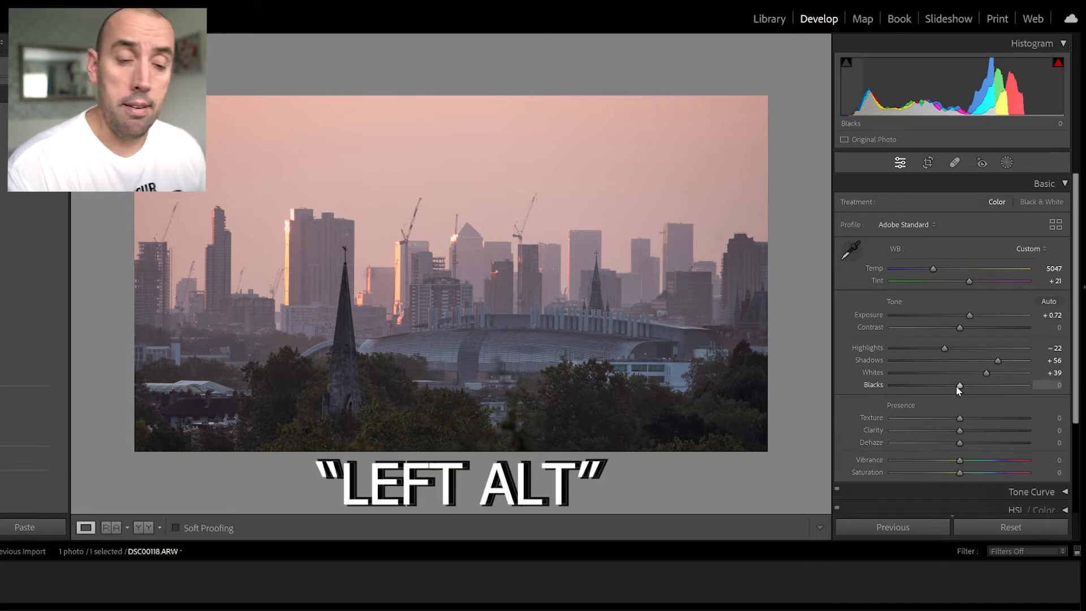
left_click_drag(960, 386, 883, 381)
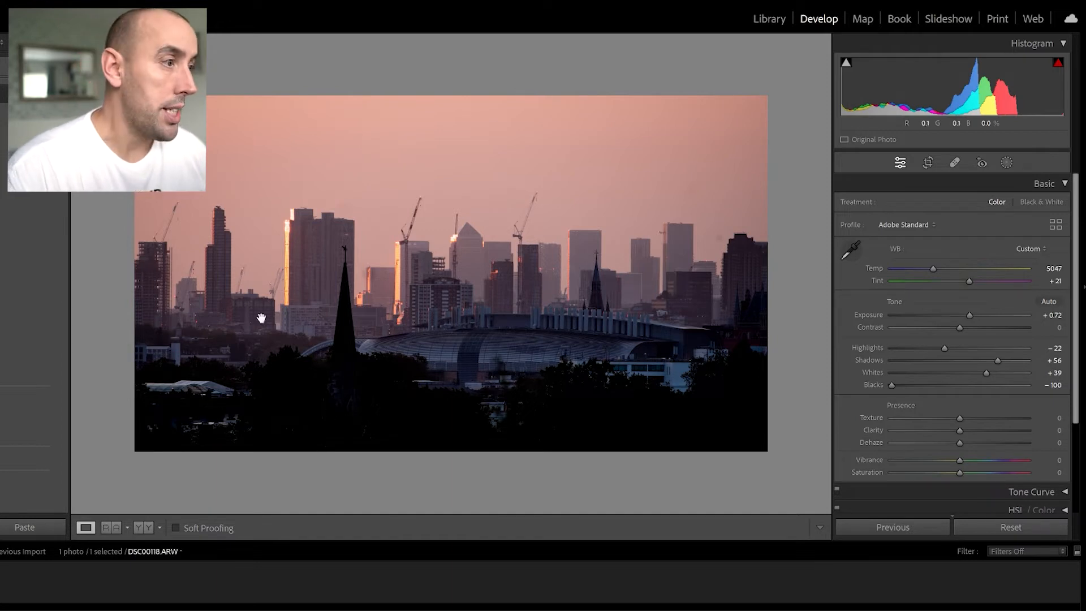
left_click_drag(891, 384, 943, 386)
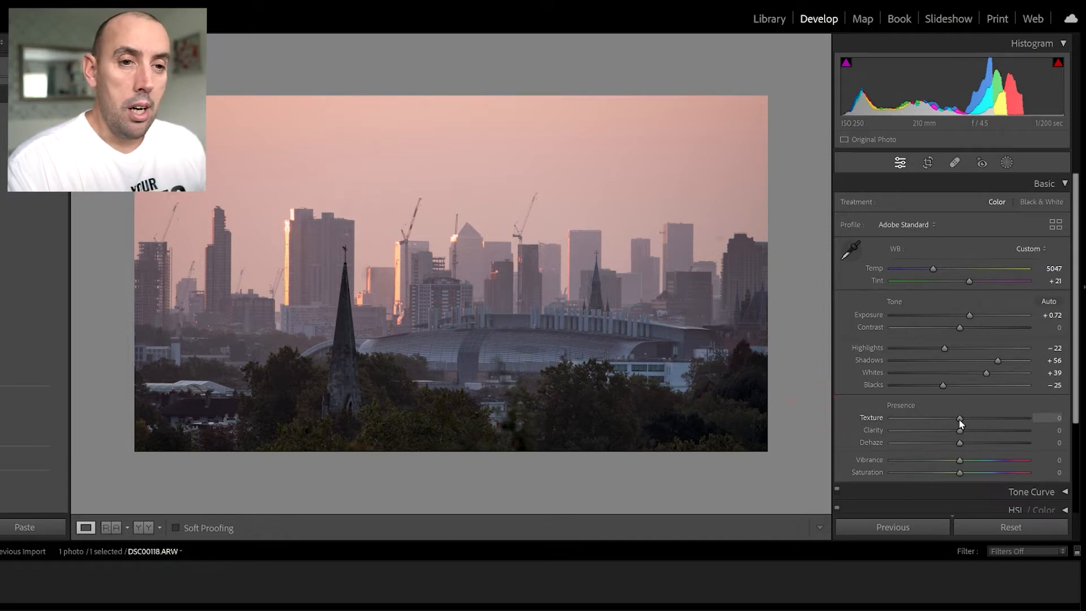
Step: Raise the texture to +35, checking the detail on the towers and cranes up close
left_click_drag(964, 419, 972, 419)
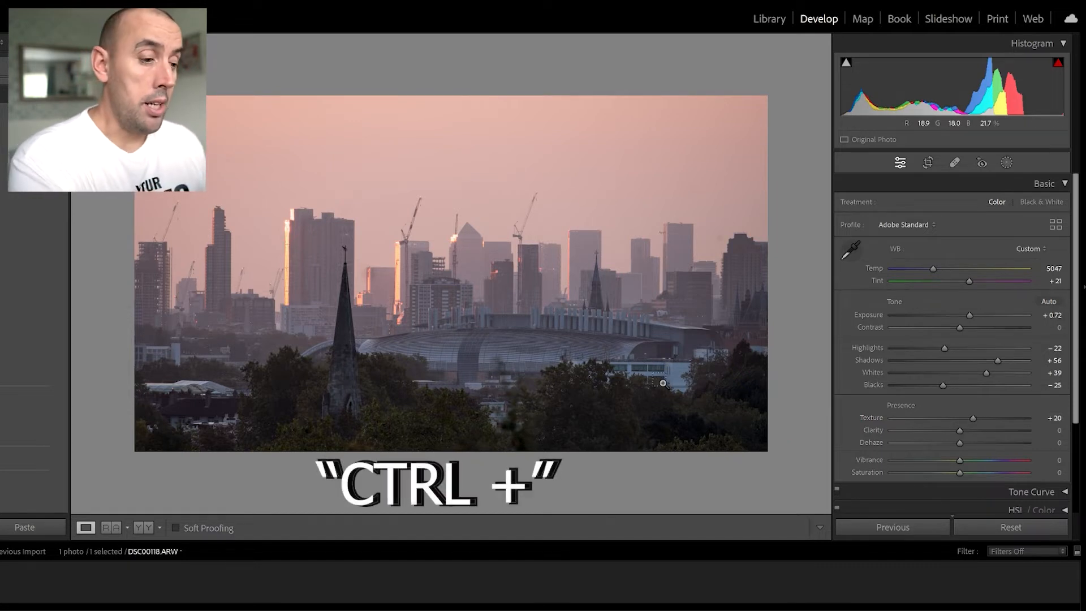
key("ctrl+plus")
key("ctrl+plus")
key("ctrl+plus")
key("ctrl+plus")
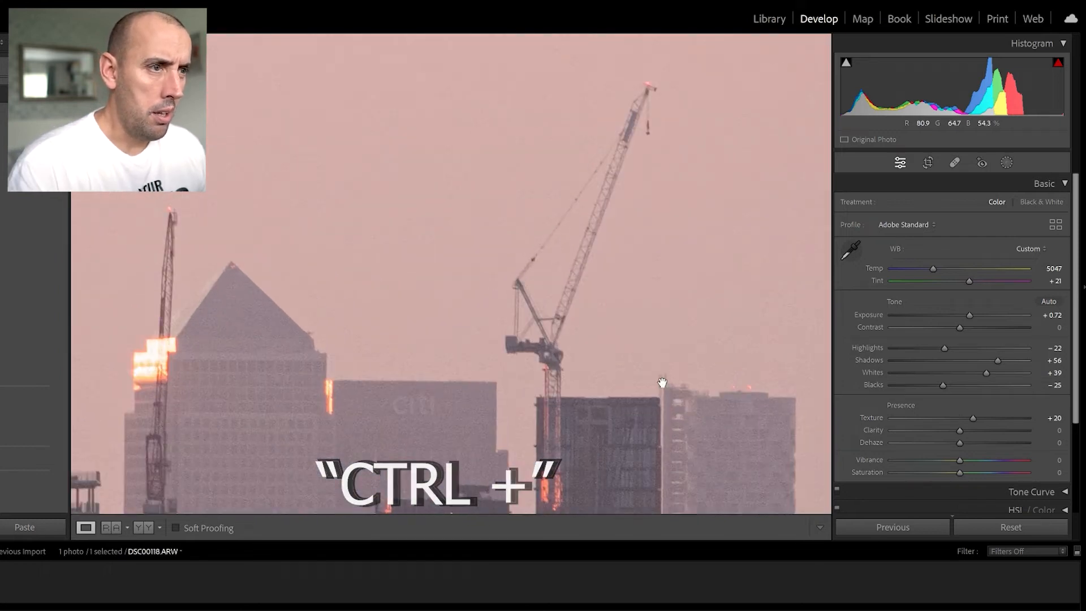
left_click_drag(637, 443, 676, 239)
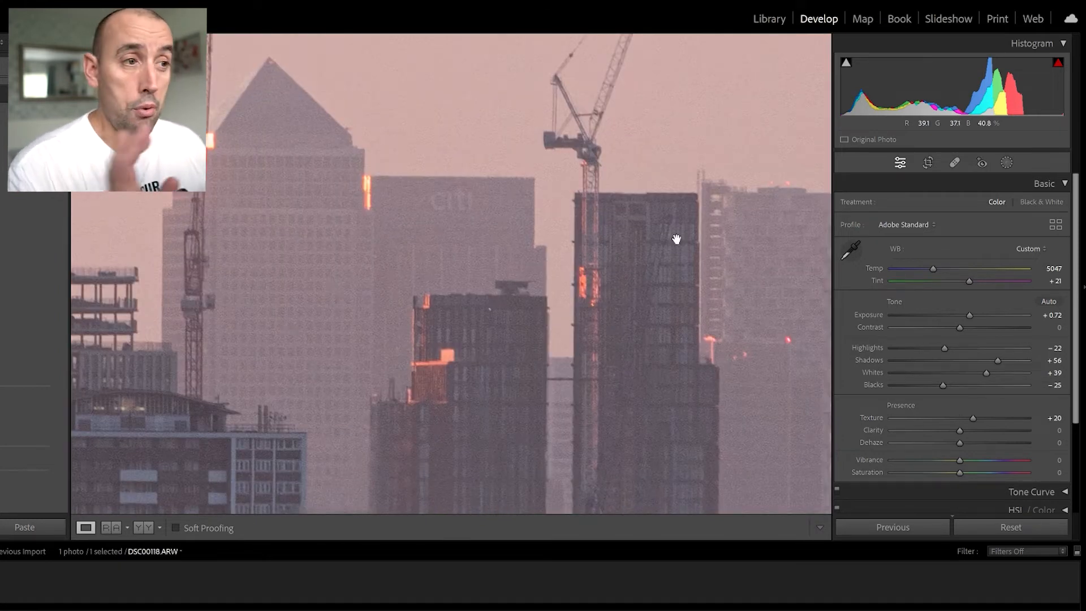
key("ctrl+minus")
key("ctrl+minus")
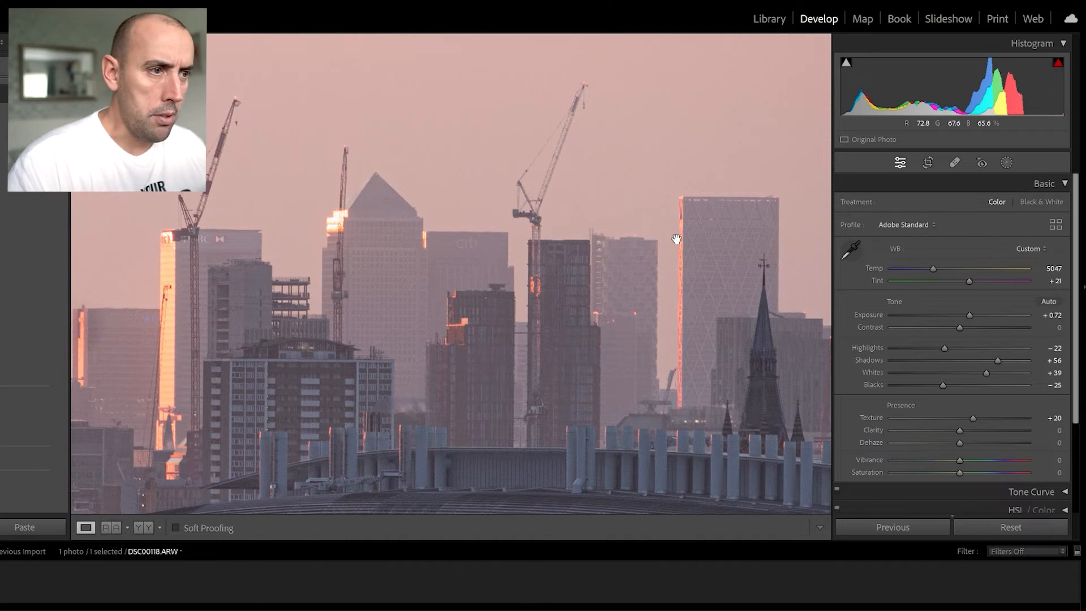
left_click_drag(605, 373, 711, 319)
left_click_drag(521, 332, 672, 368)
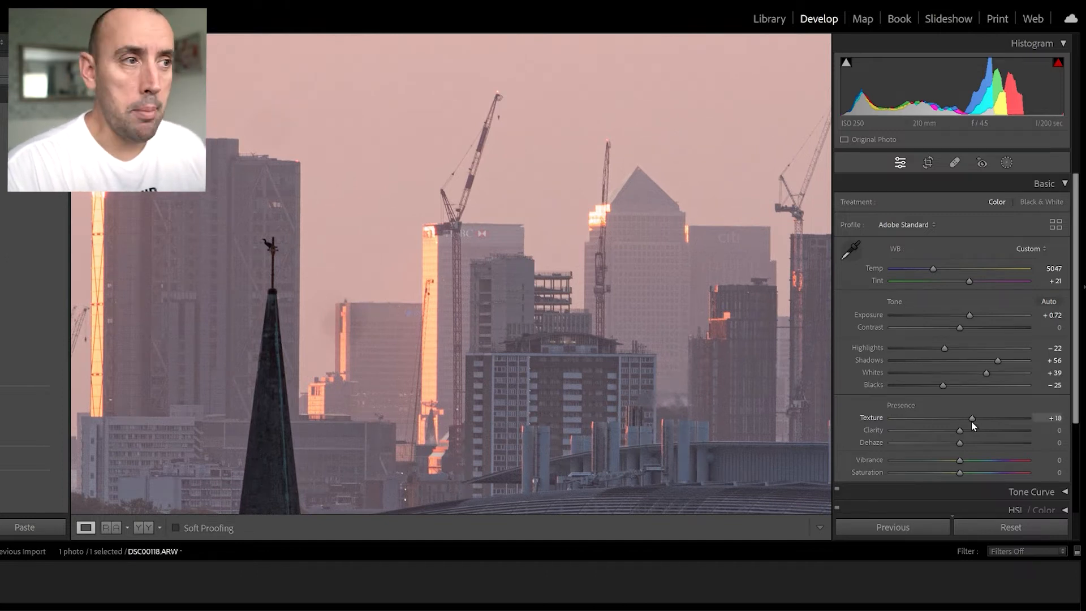
left_click_drag(969, 424, 985, 424)
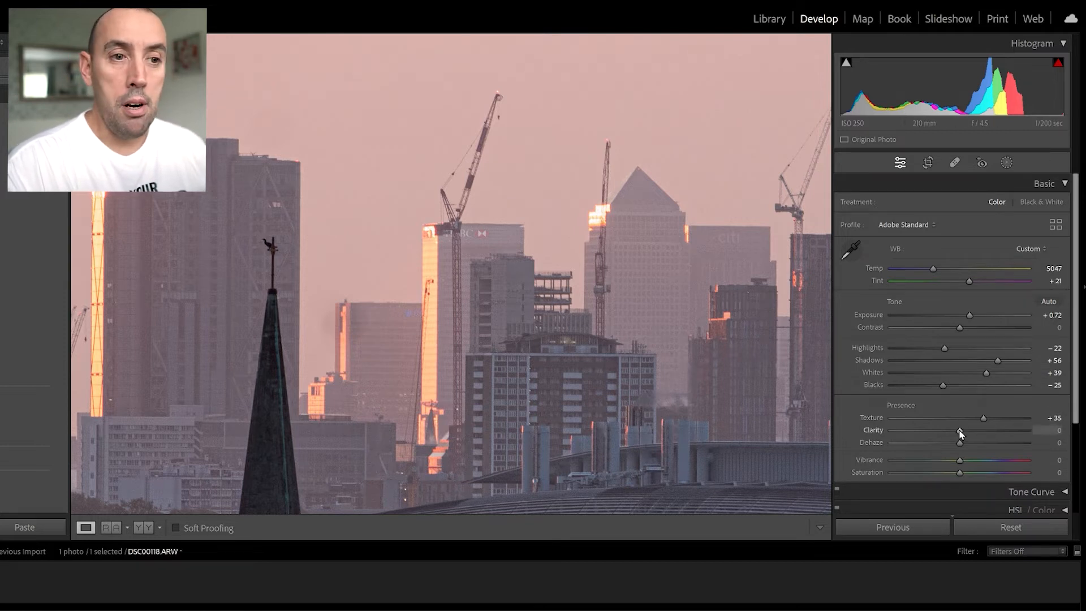
Step: Raise the clarity to +53 and check its effect across the whole photo
left_click_drag(959, 431, 995, 430)
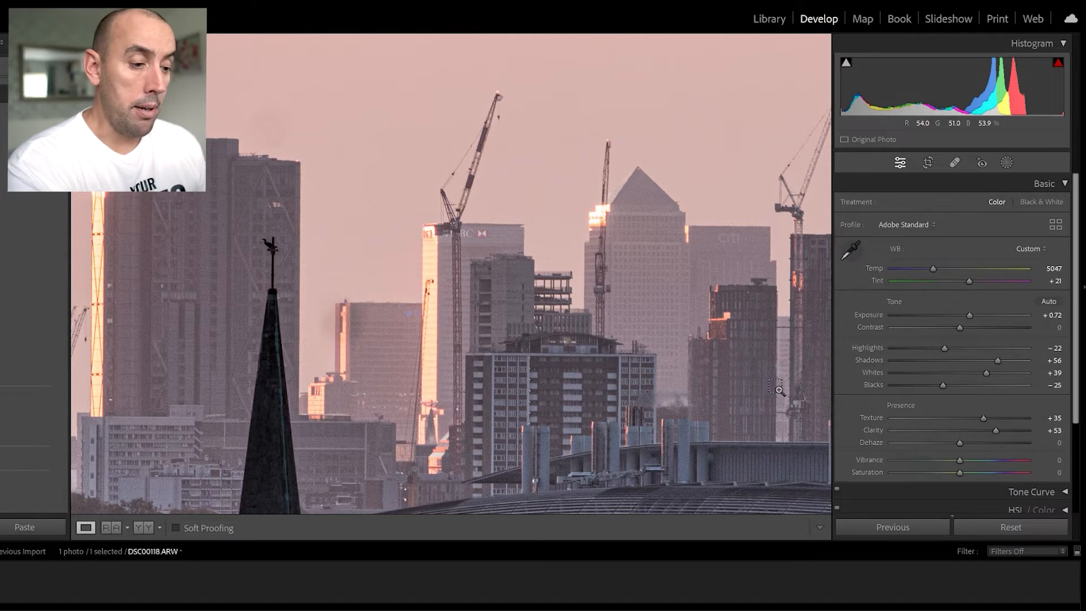
key("ctrl+minus")
key("ctrl+minus")
key("ctrl+minus")
key("ctrl+minus")
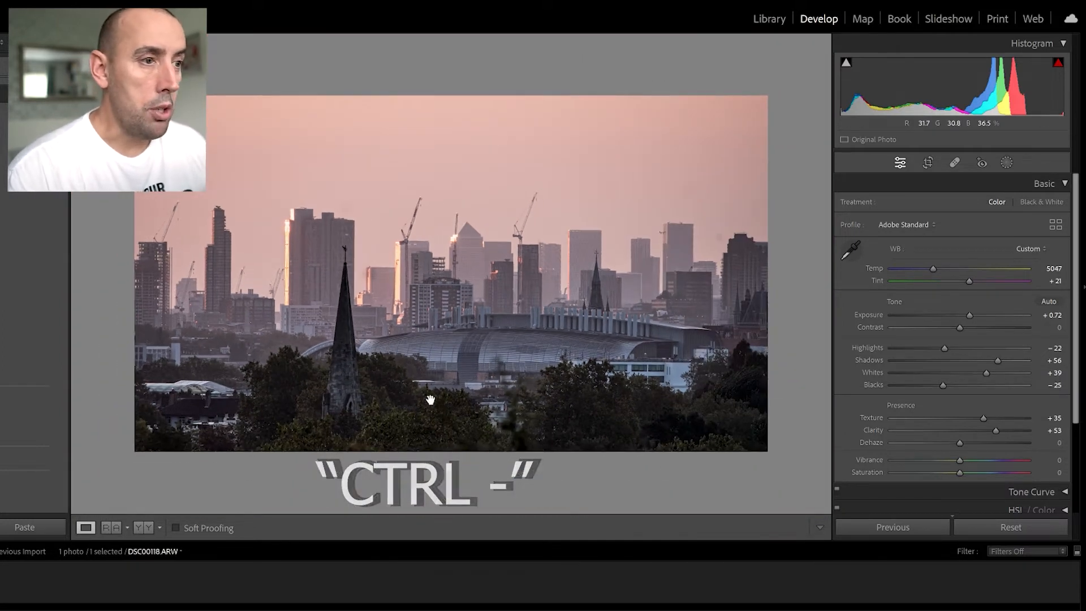
Step: Try the dehaze at -64, +20 and +64, and reset it to 0
left_click(670, 345)
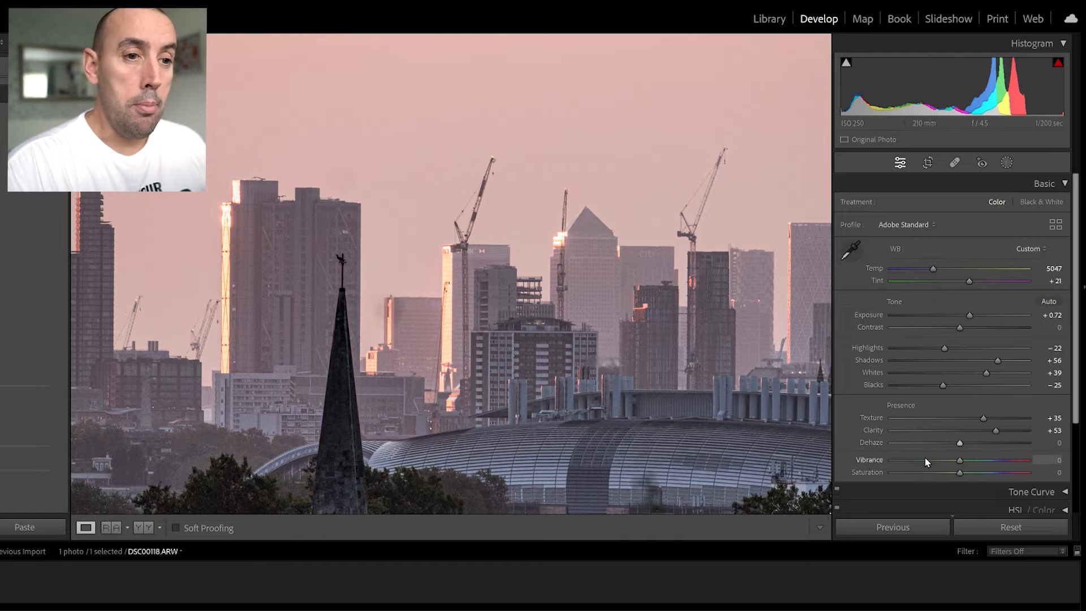
mouse_move(959, 442)
left_mouse_down()
mouse_move(975, 442)
mouse_move(960, 446)
left_mouse_up()
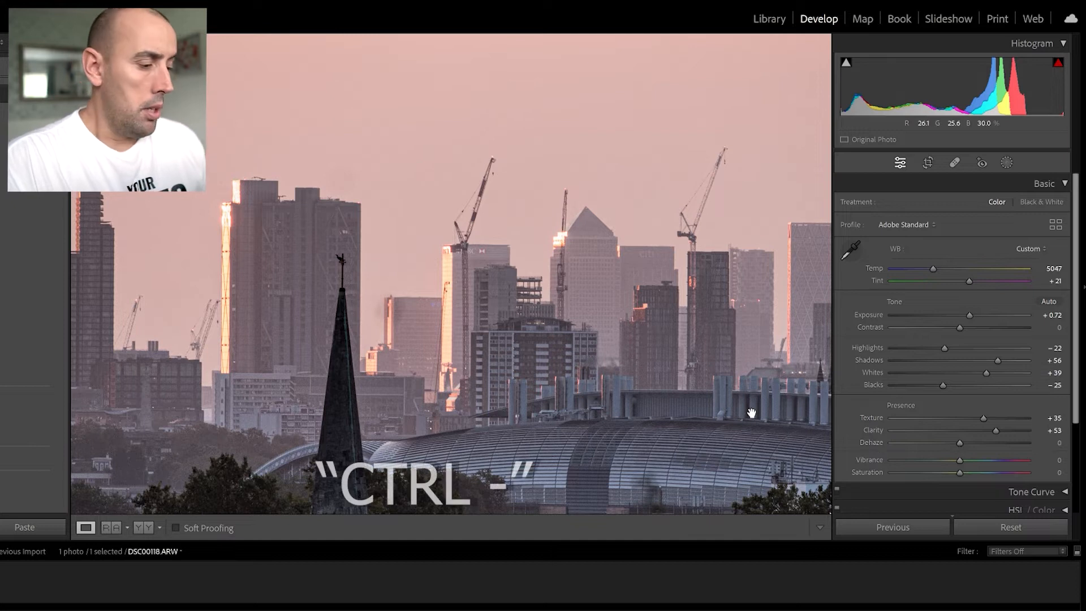
key("ctrl+minus")
key("ctrl+minus")
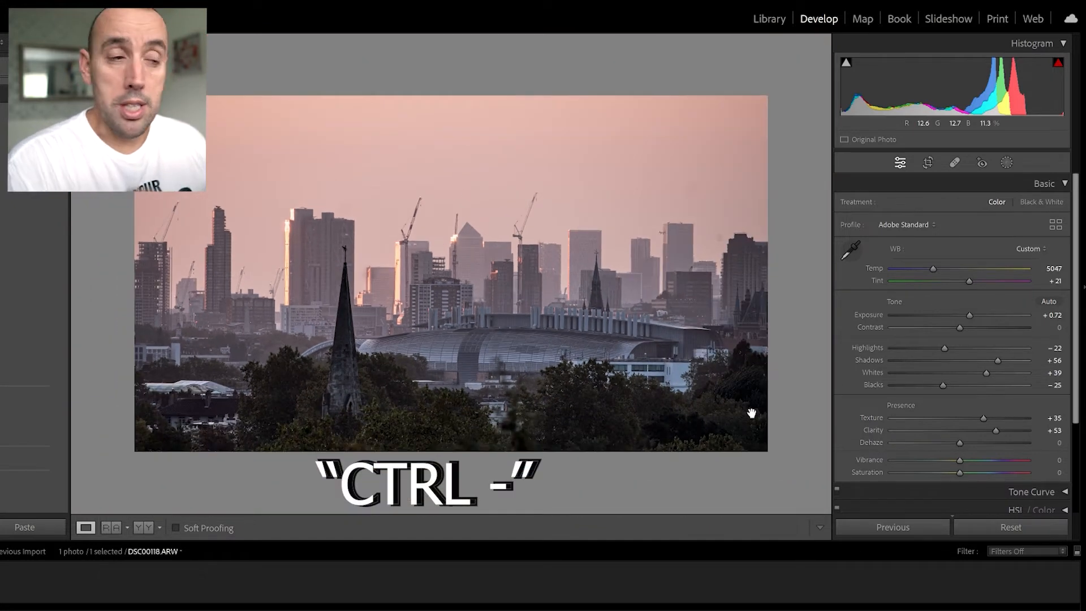
left_click_drag(957, 443, 915, 441)
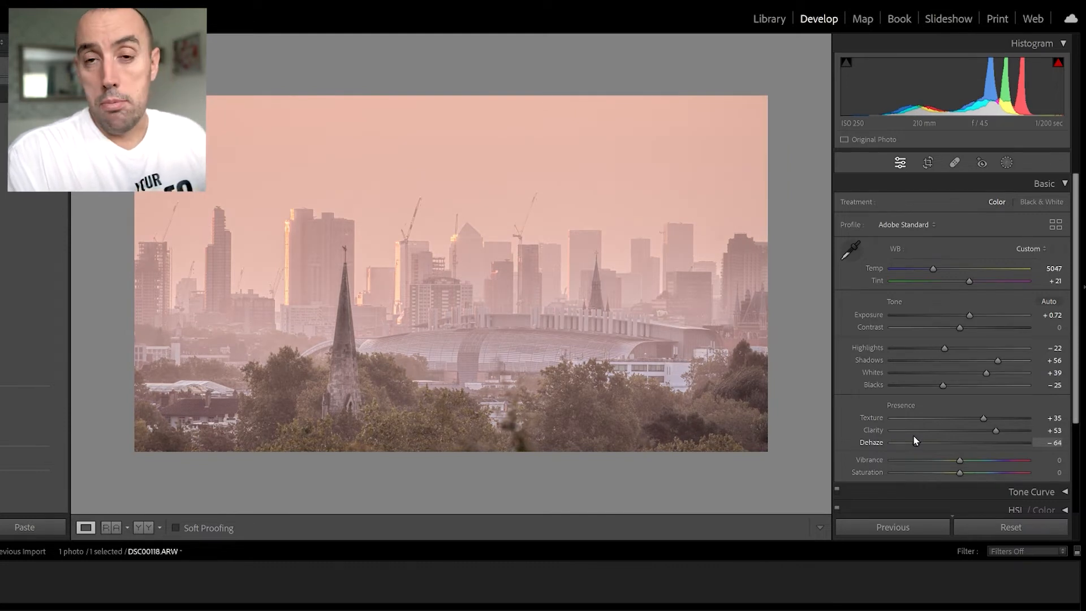
left_click_drag(916, 442, 971, 448)
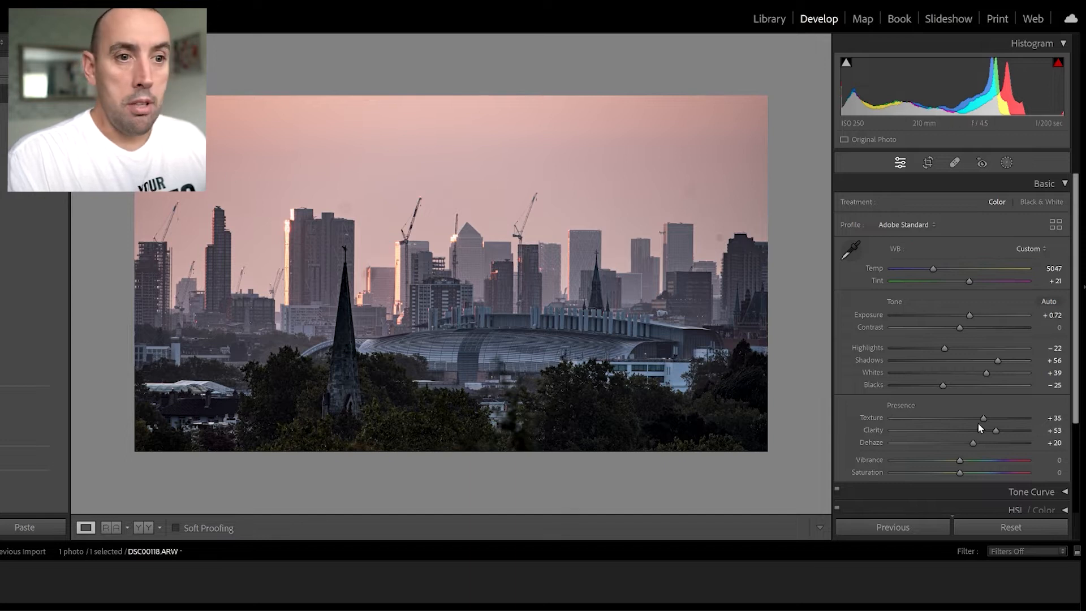
left_click_drag(974, 446, 1003, 443)
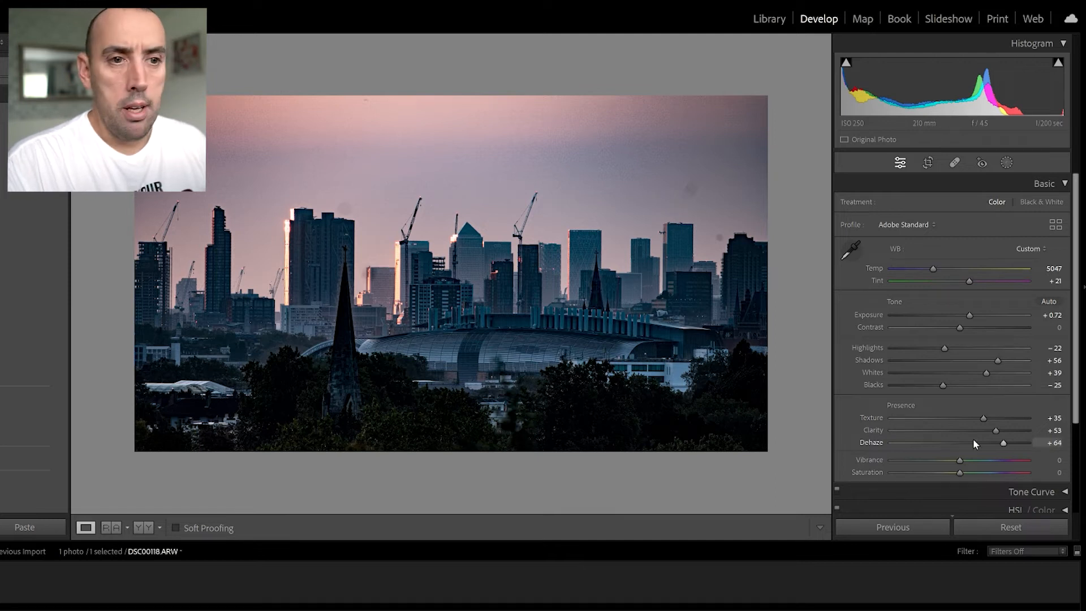
left_click_drag(1003, 443, 960, 442)
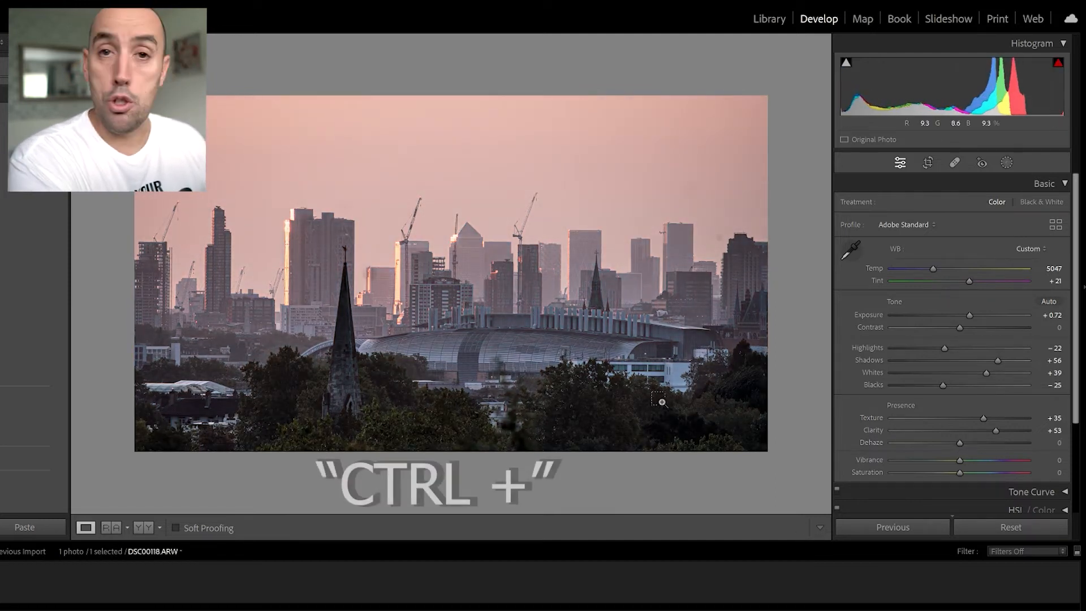
Step: Set the dehaze to +15 while checking the skyline up close and in the whole photo
key("ctrl+plus")
key("ctrl+plus")
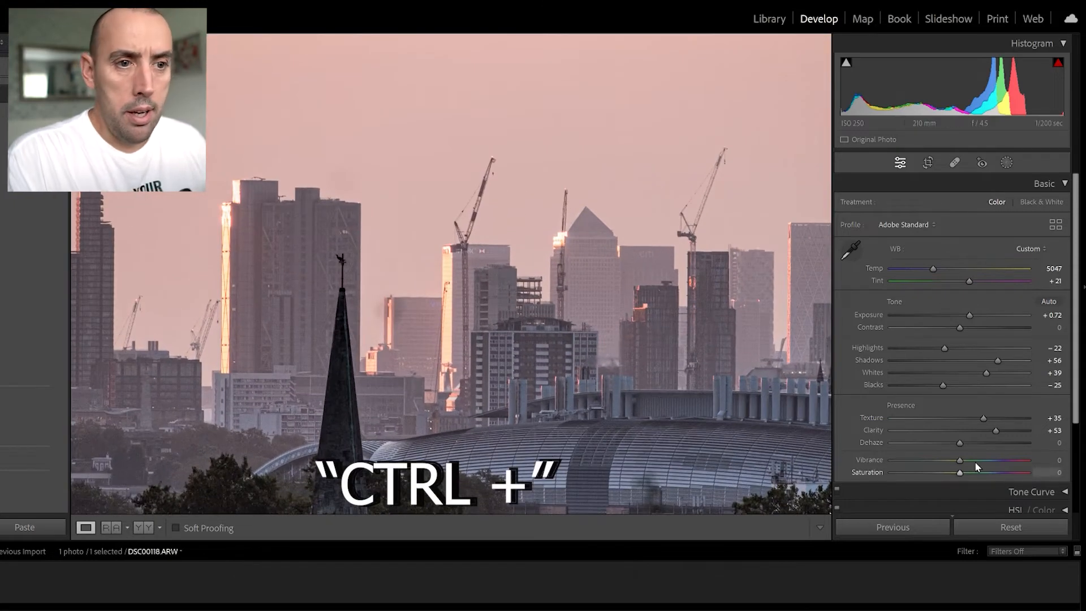
left_click_drag(959, 443, 969, 449)
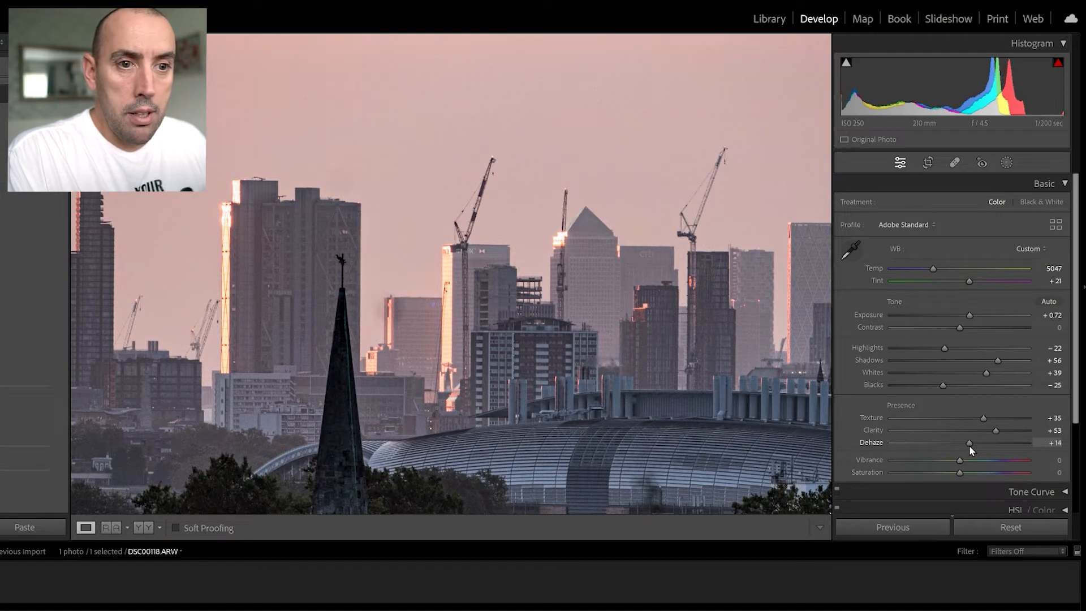
key("ctrl+minus")
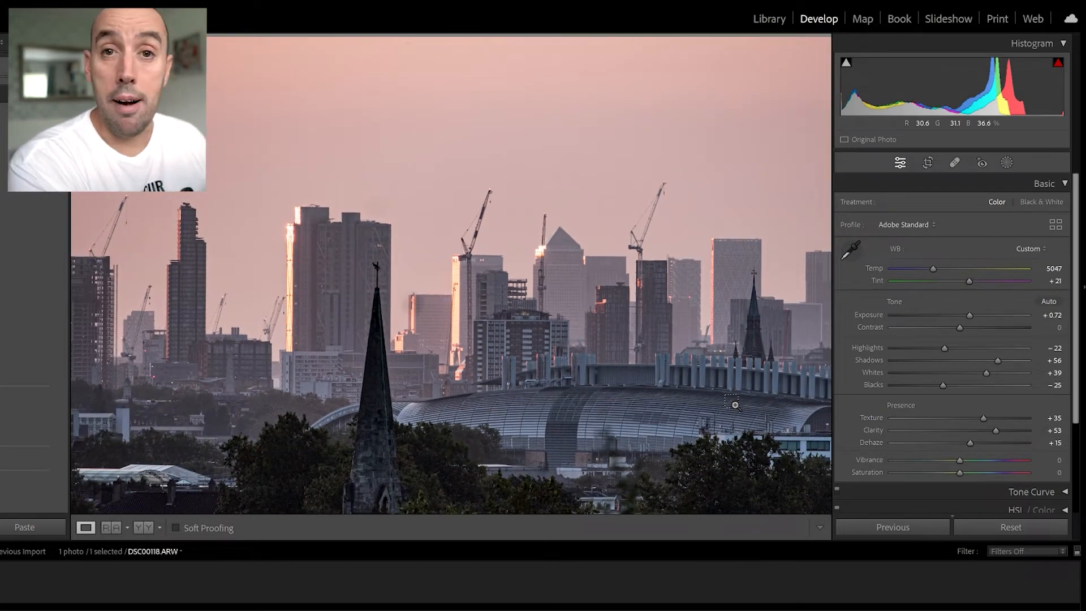
left_click(734, 405)
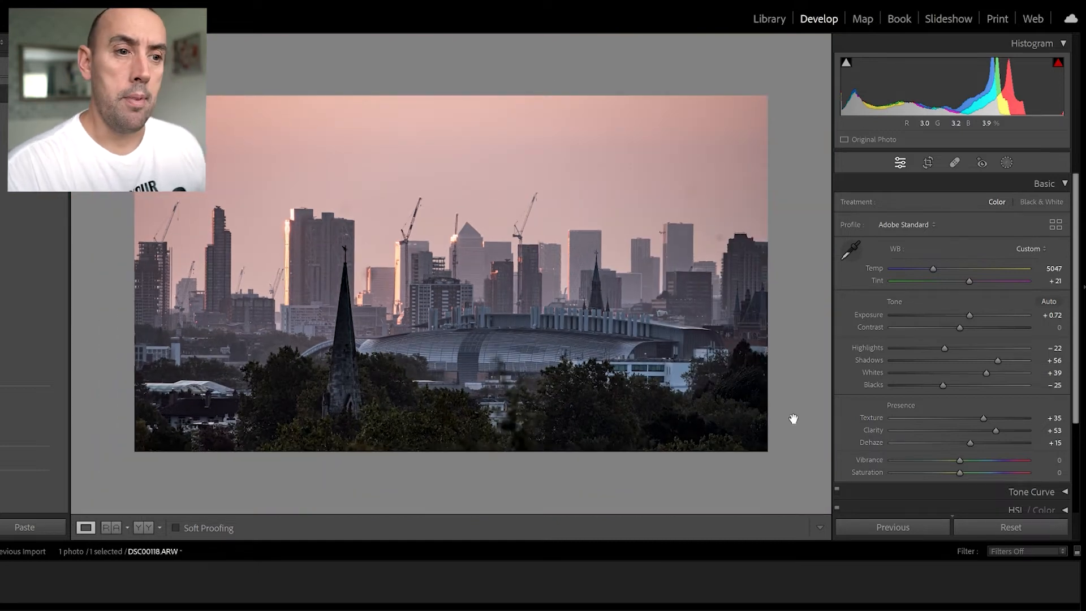
Step: Raise the vibrance to +29, and try the saturation at +8 before resetting it to 0
mouse_move(959, 461)
left_mouse_down()
mouse_move(976, 463)
mouse_move(945, 460)
mouse_move(978, 459)
left_mouse_up()
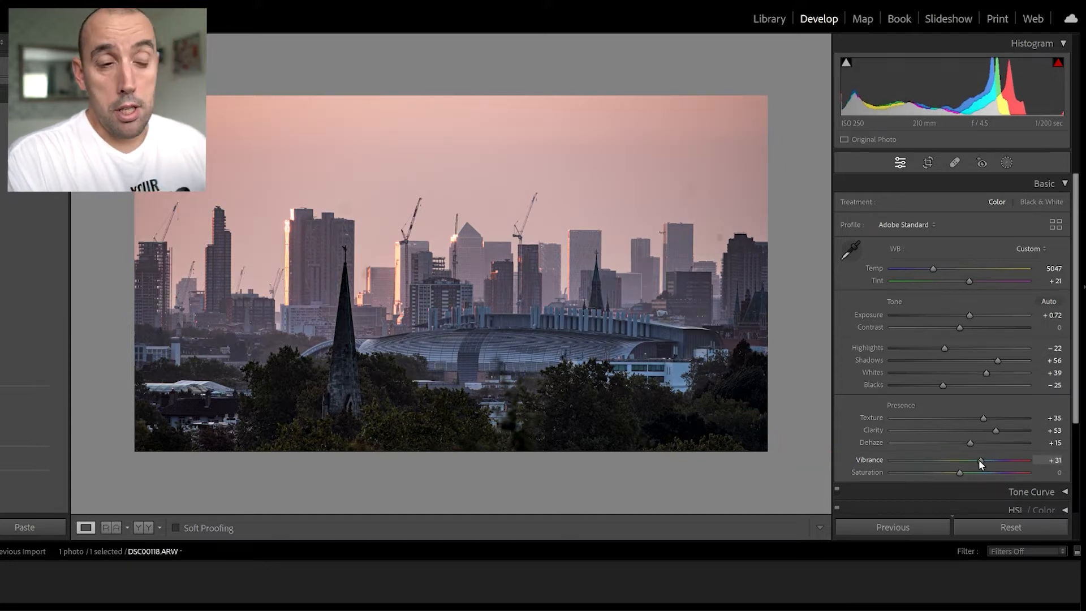
mouse_move(978, 459)
left_mouse_down()
mouse_move(947, 473)
mouse_move(978, 479)
mouse_move(967, 473)
left_mouse_up()
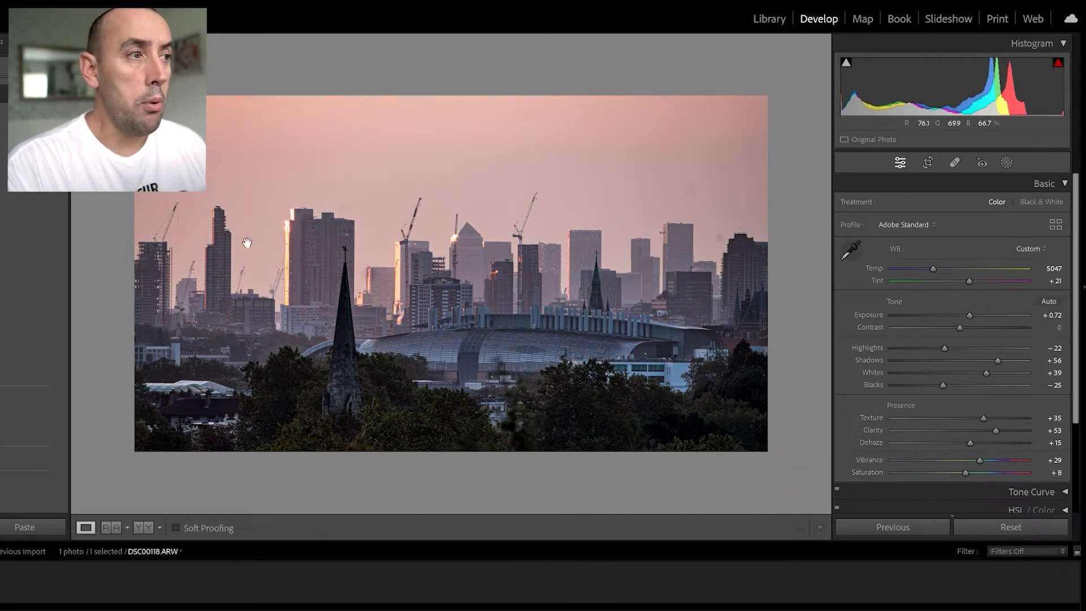
double_click(959, 473)
left_click_drag(959, 472, 963, 473)
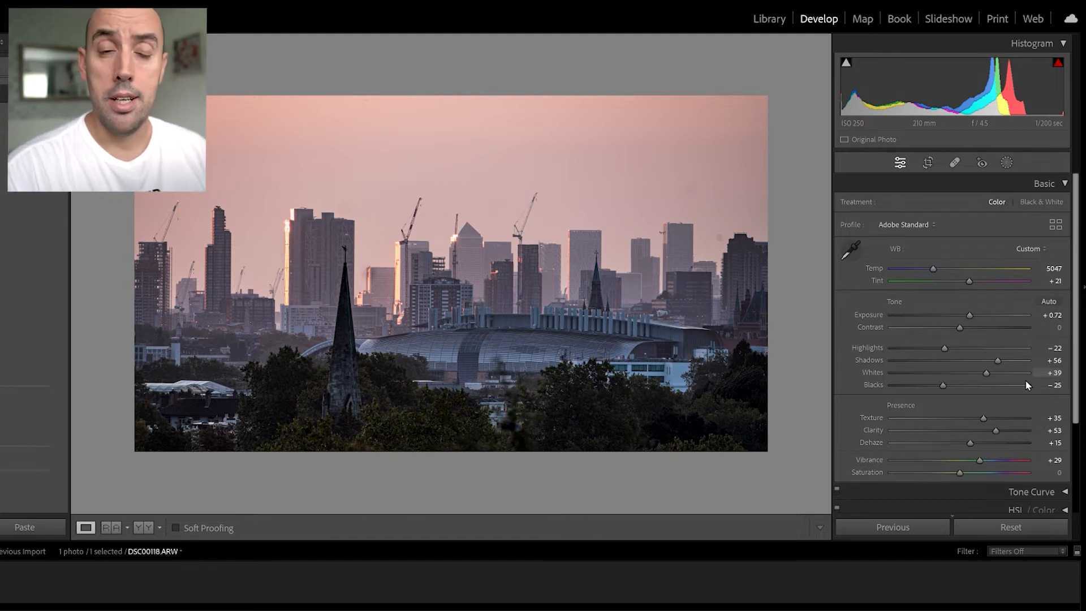
Step: Collapse the Basic adjustments, look at the Tone Curve settings and close them without editing the curve
left_click(1064, 185)
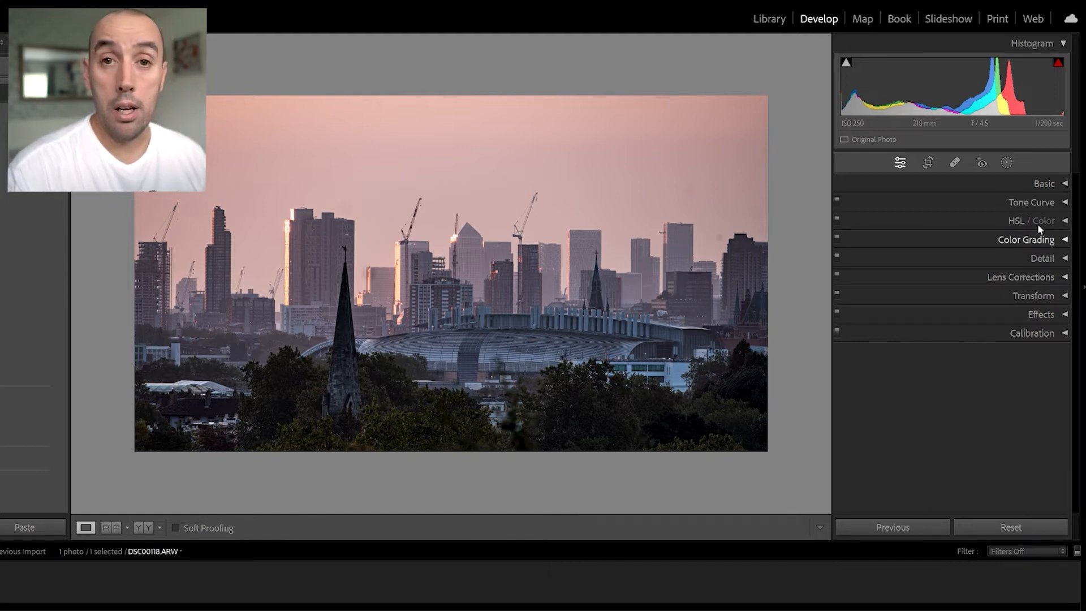
left_click(1064, 204)
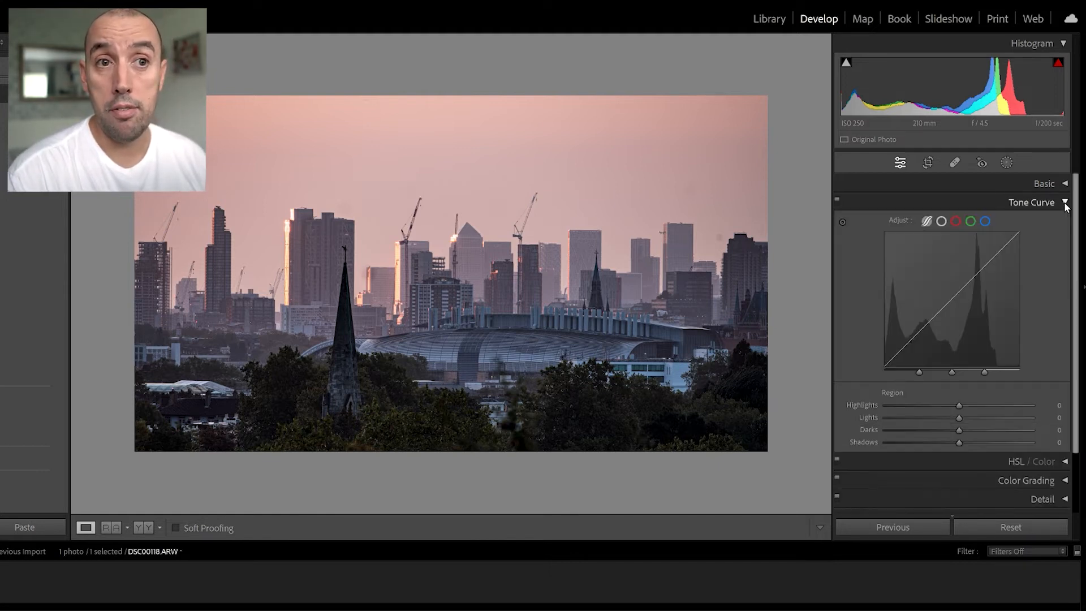
left_click(1065, 203)
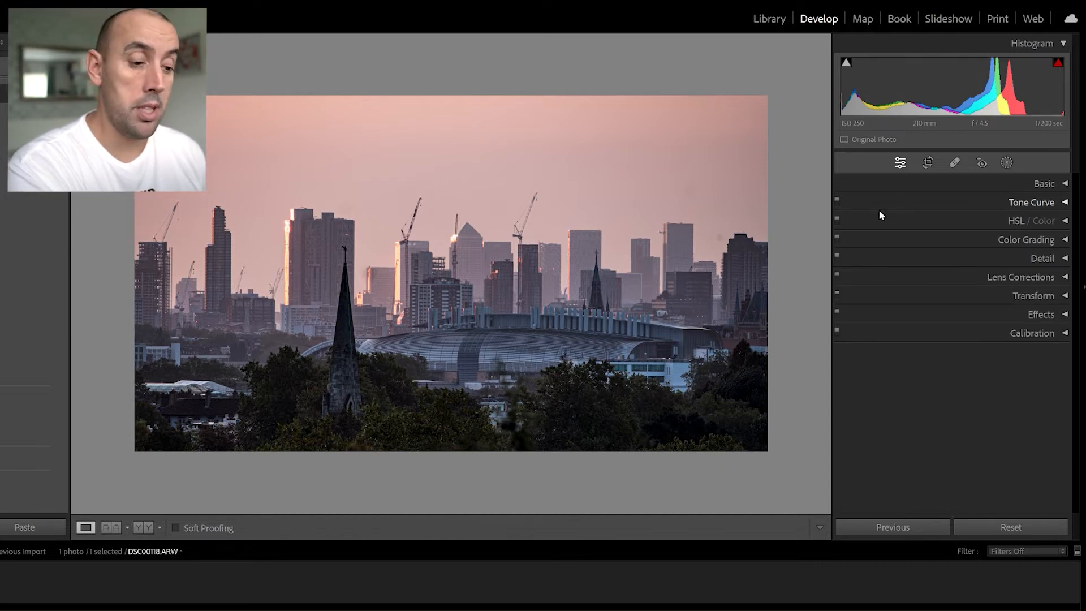
Step: Remove the two dust spots from the sky above and beside the rightmost towers, using healing brush sizes 68 and 76
key("ctrl+equal")
key("ctrl+equal")
left_click_drag(687, 358, 367, 385)
left_click_drag(716, 238, 656, 253)
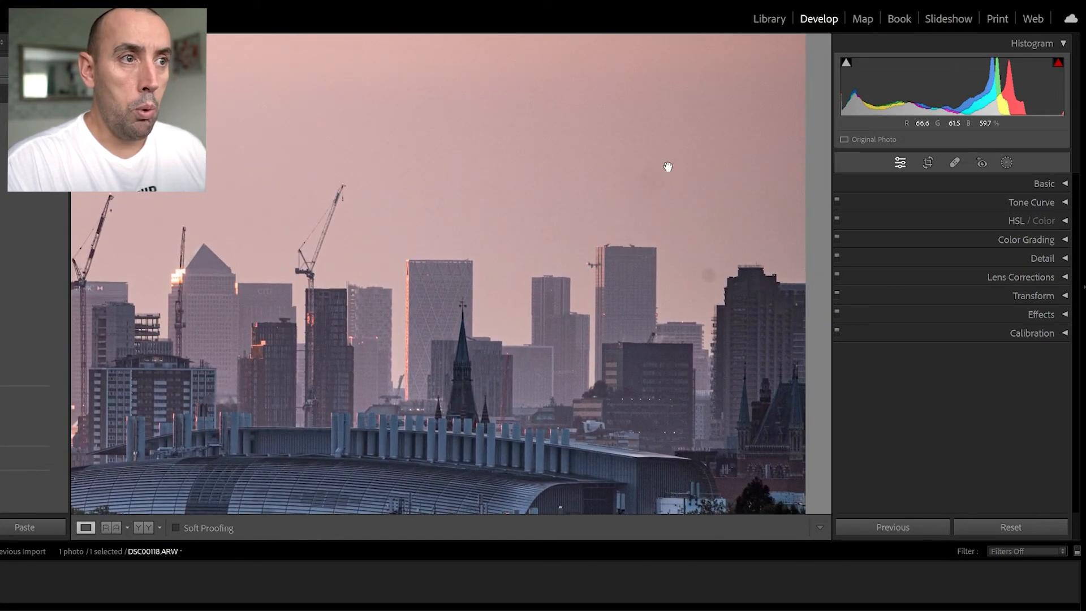
left_click(1008, 164)
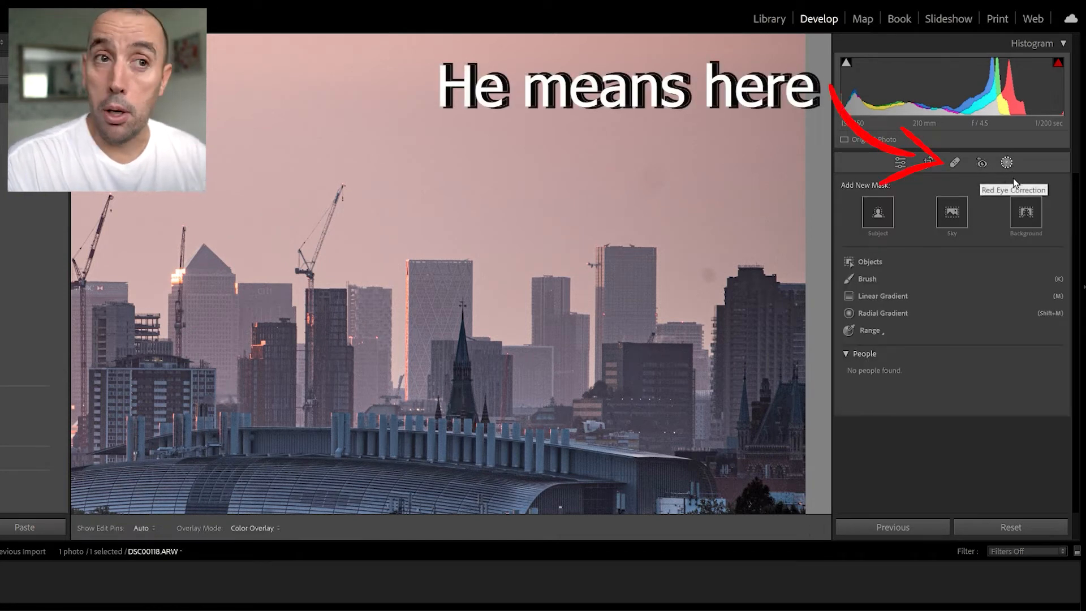
left_click(955, 164)
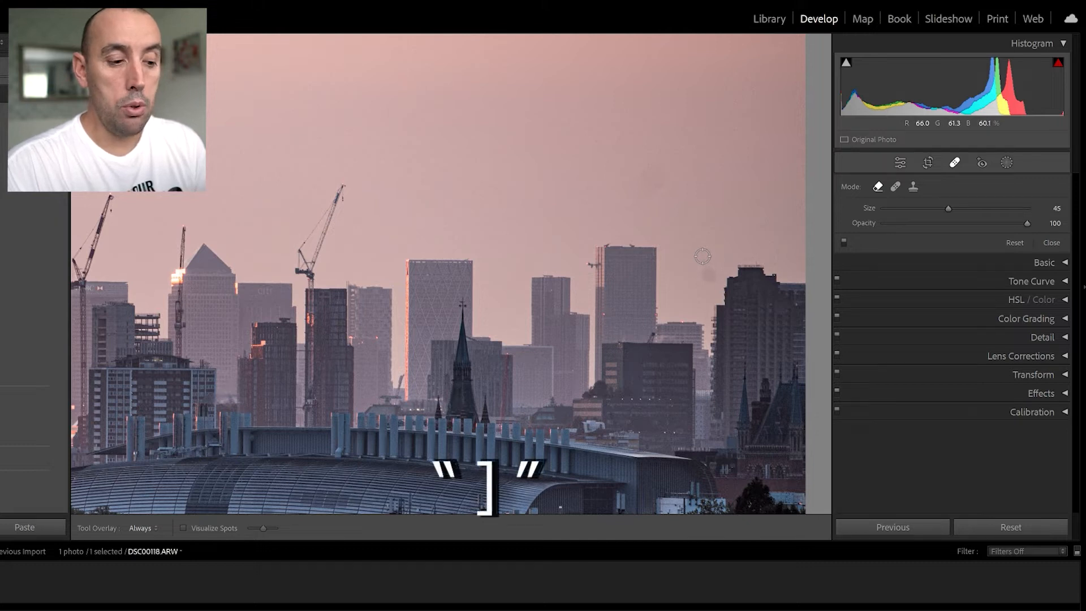
key("bracketright")
key("bracketright")
key("bracketright")
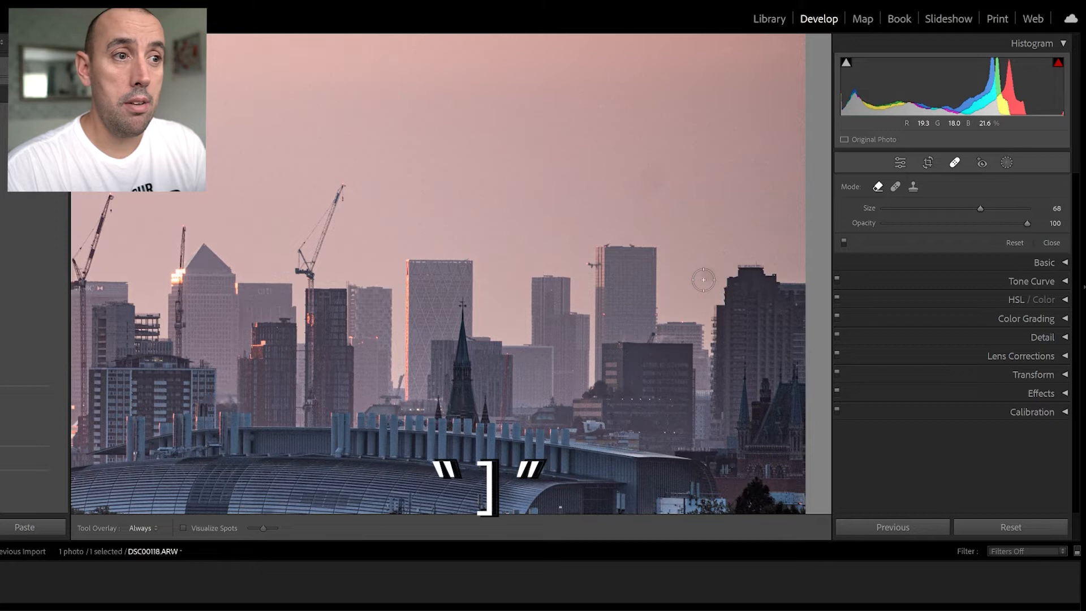
left_click(707, 277)
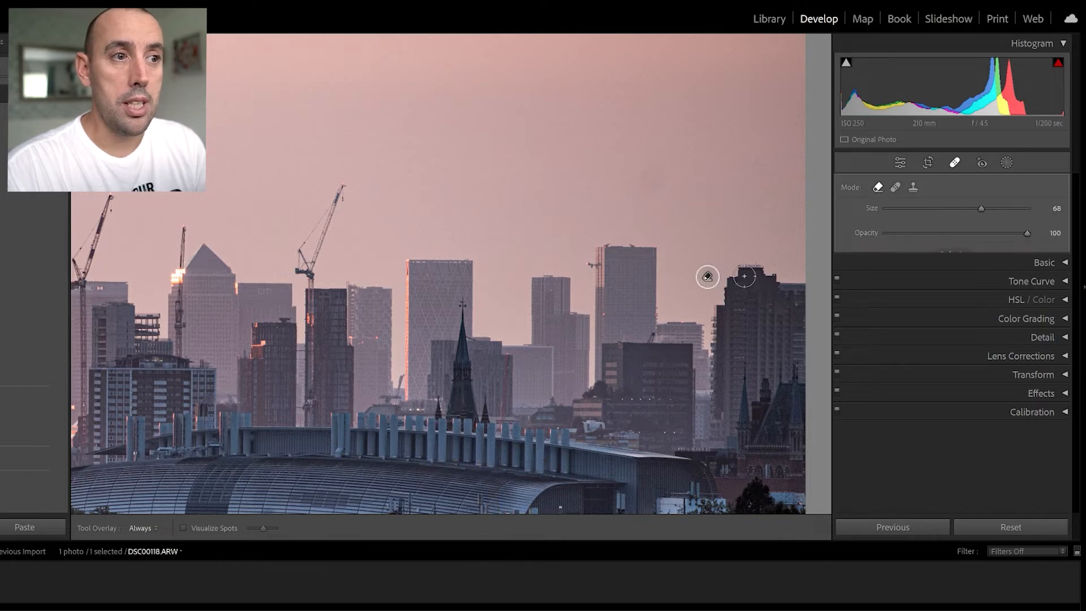
key("bracketright")
left_click(652, 177)
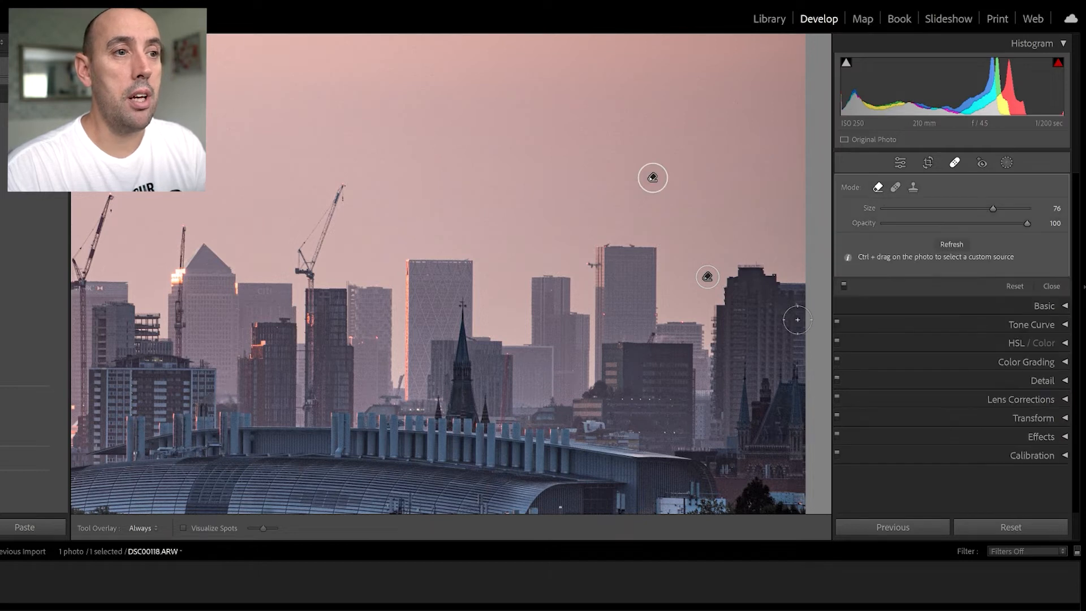
Step: Inspect the sky across the skyline and remove the dust spot above the large tower block behind the church spire, using healing brush size 76
left_click(1053, 286)
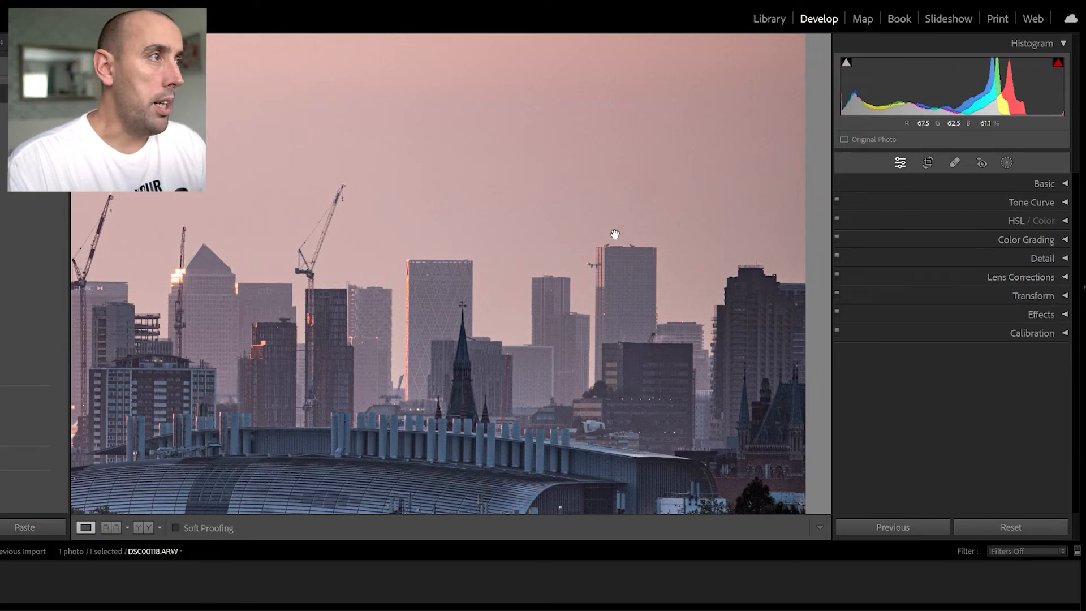
left_click_drag(547, 219, 762, 316)
left_click_drag(492, 213, 704, 224)
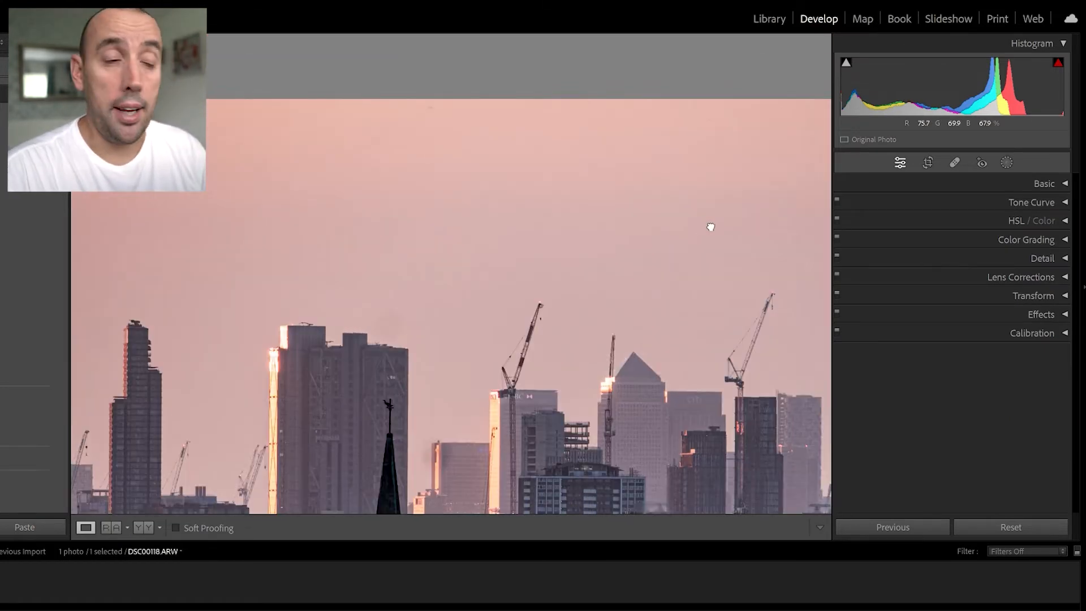
left_click_drag(448, 184, 457, 135)
left_click_drag(572, 285, 435, 195)
left_click_drag(669, 227, 347, 278)
left_click_drag(442, 268, 646, 243)
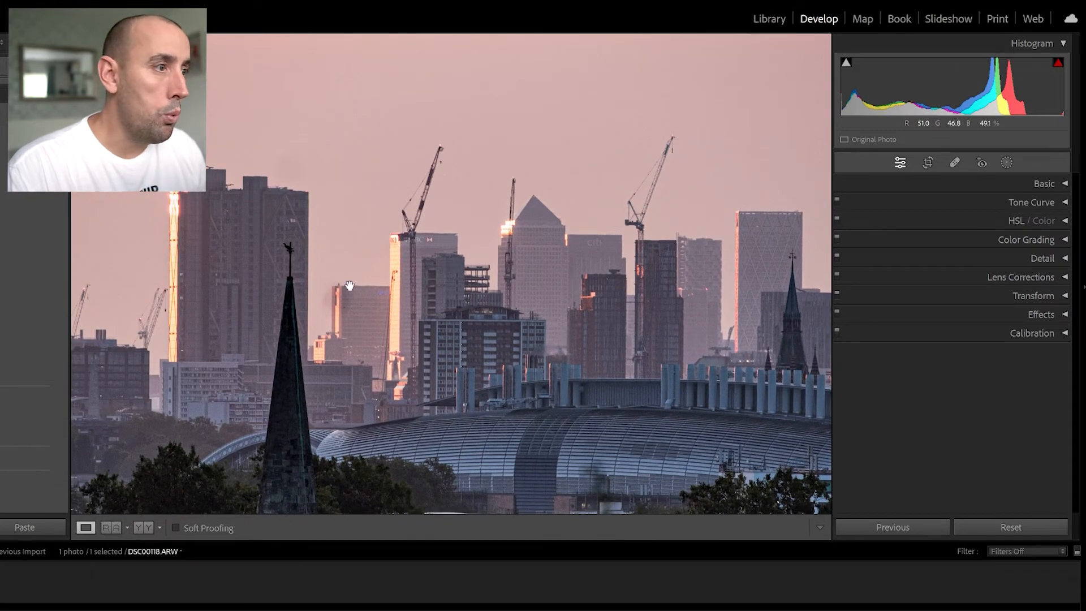
left_click_drag(328, 231, 345, 265)
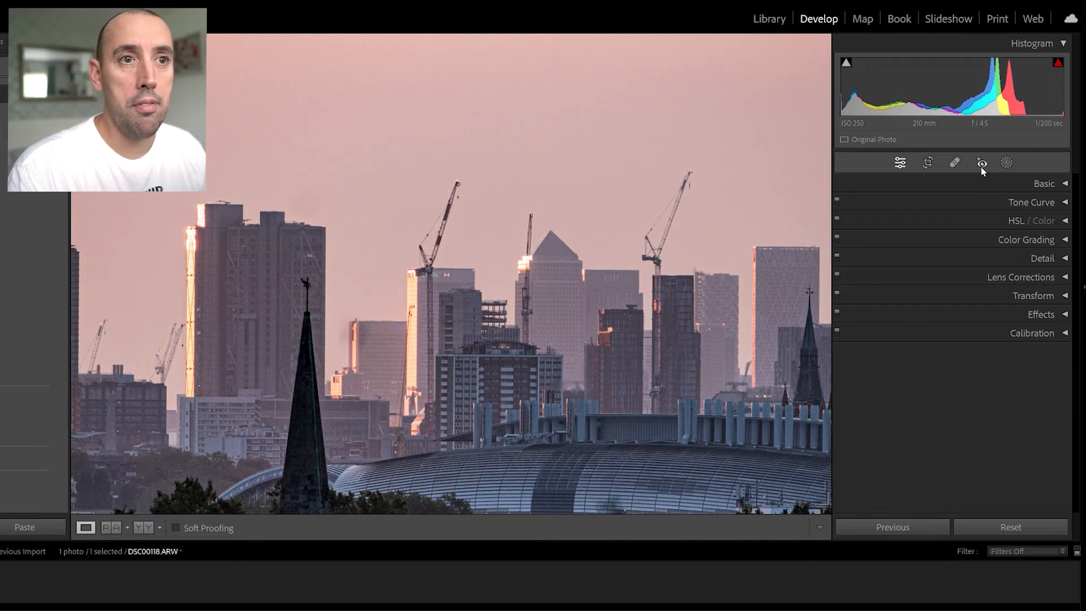
left_click(954, 163)
left_click(307, 203)
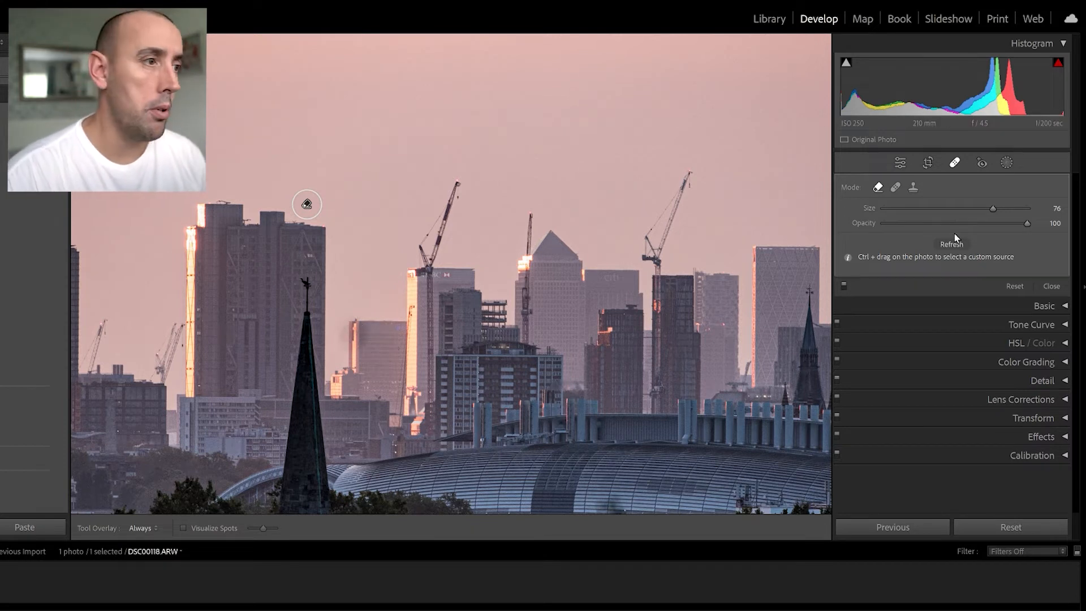
left_click(1050, 287)
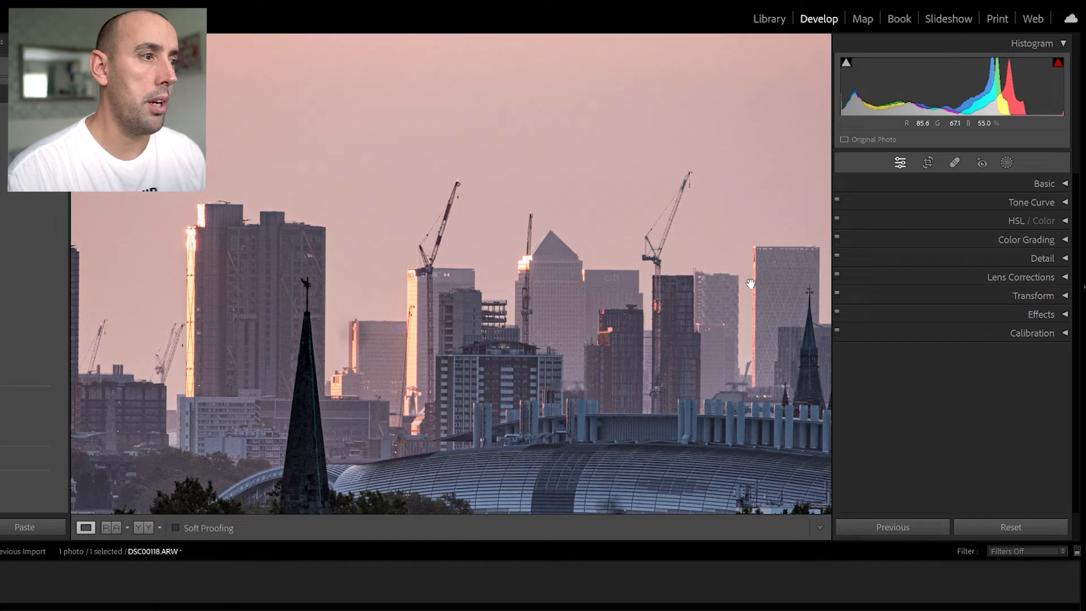
Step: View the whole photo and remove the dust spot near the upper middle of the sky with the size 76 healing brush
left_click(387, 355)
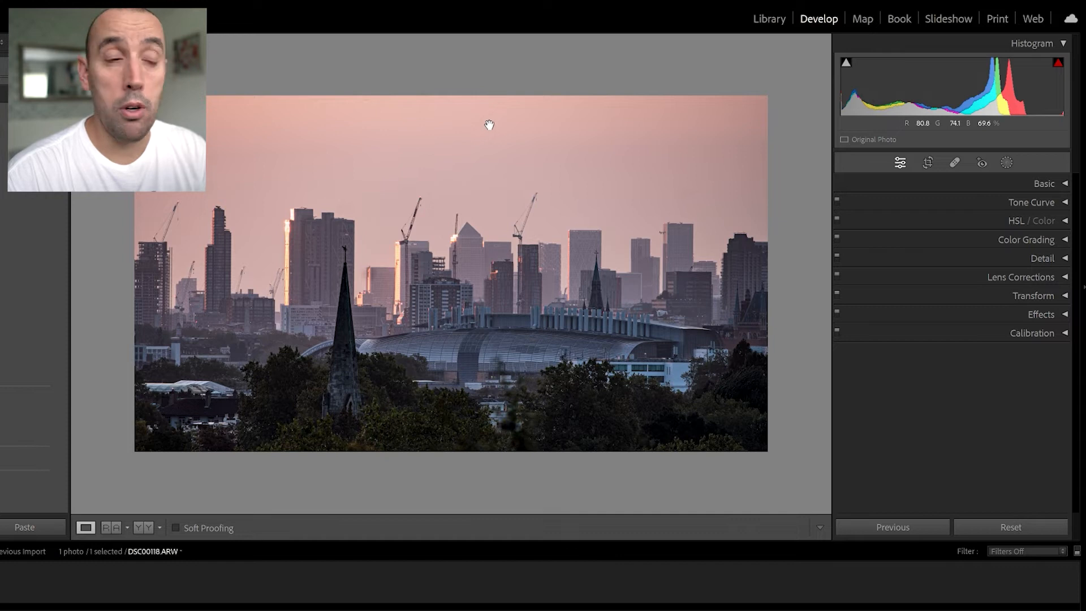
left_click(955, 163)
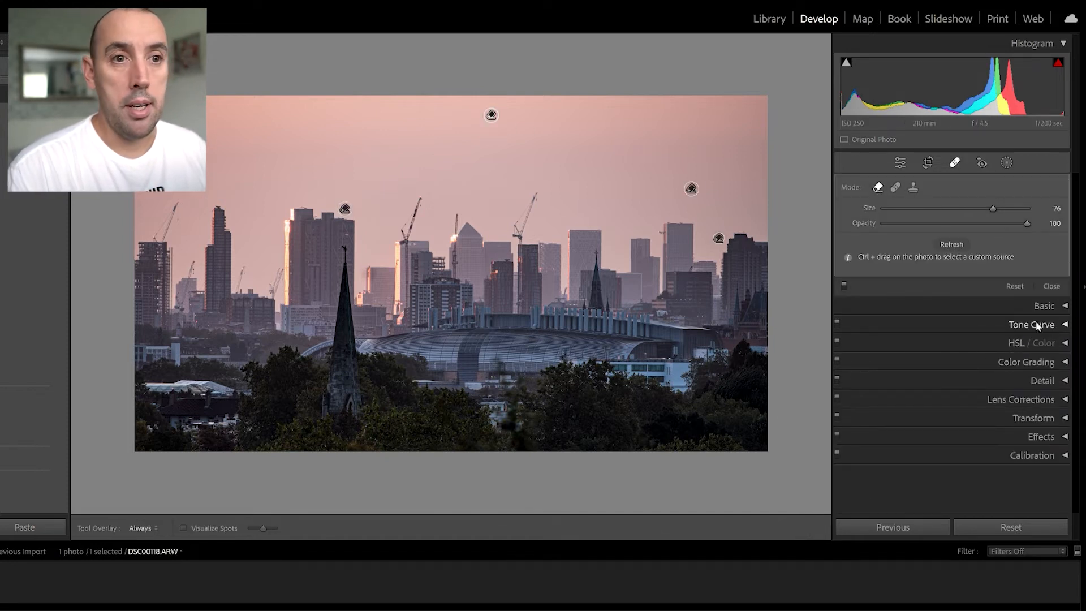
left_click(1052, 287)
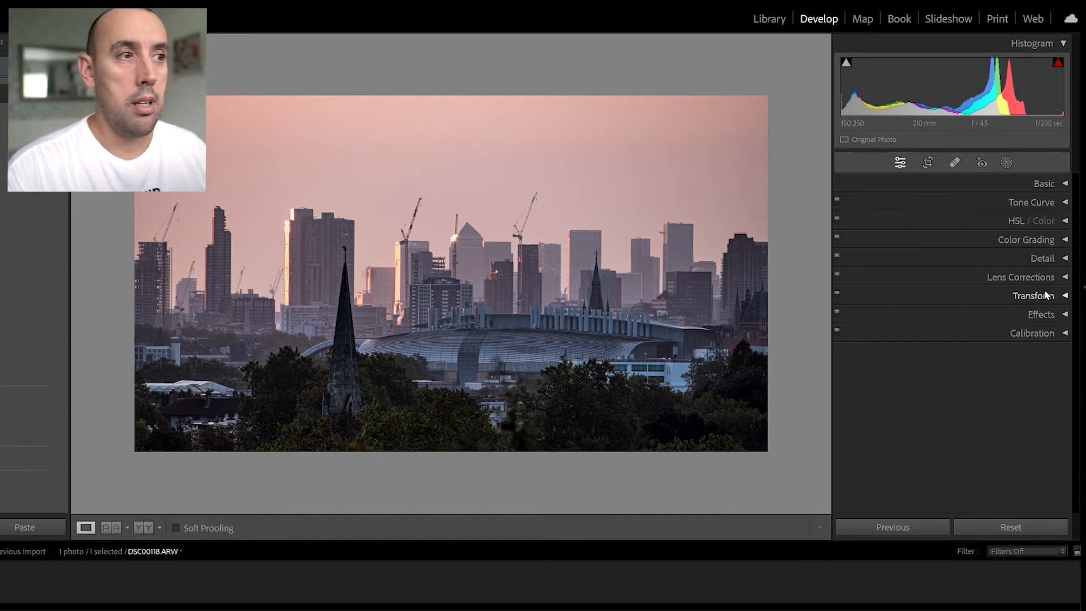
Step: Open the Tone Curve settings and raise the curve's highlights to +34 with the skyline viewed up close
left_click(540, 348)
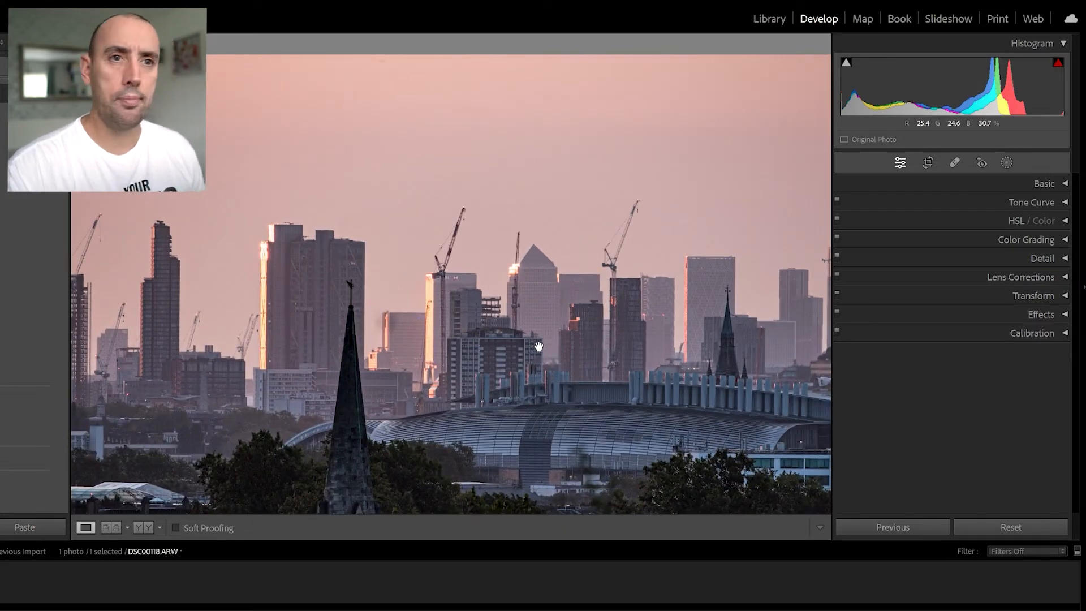
left_click_drag(606, 413, 618, 342)
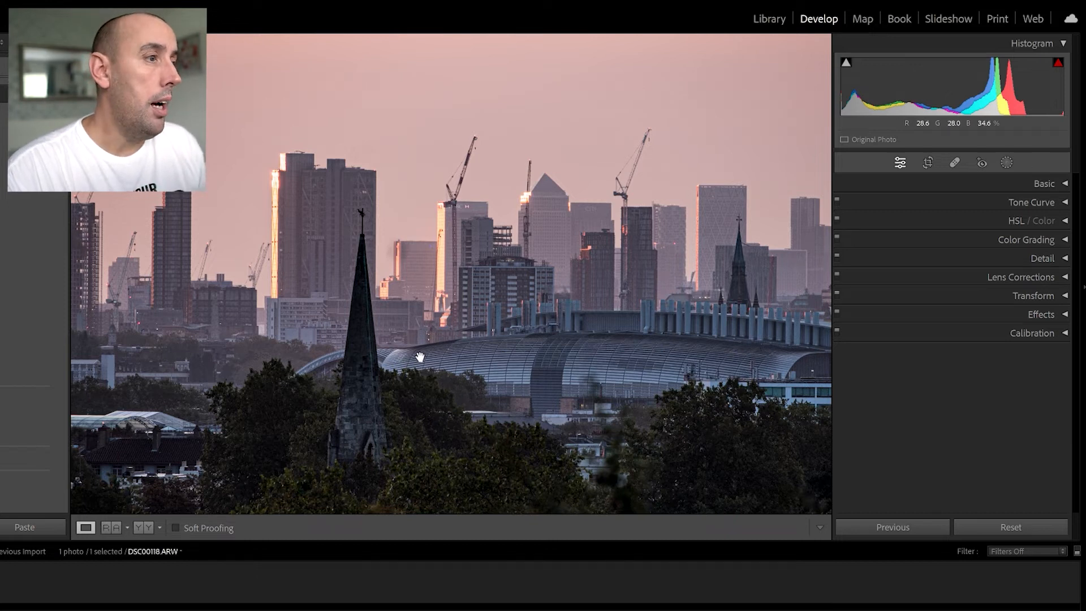
left_click(1063, 203)
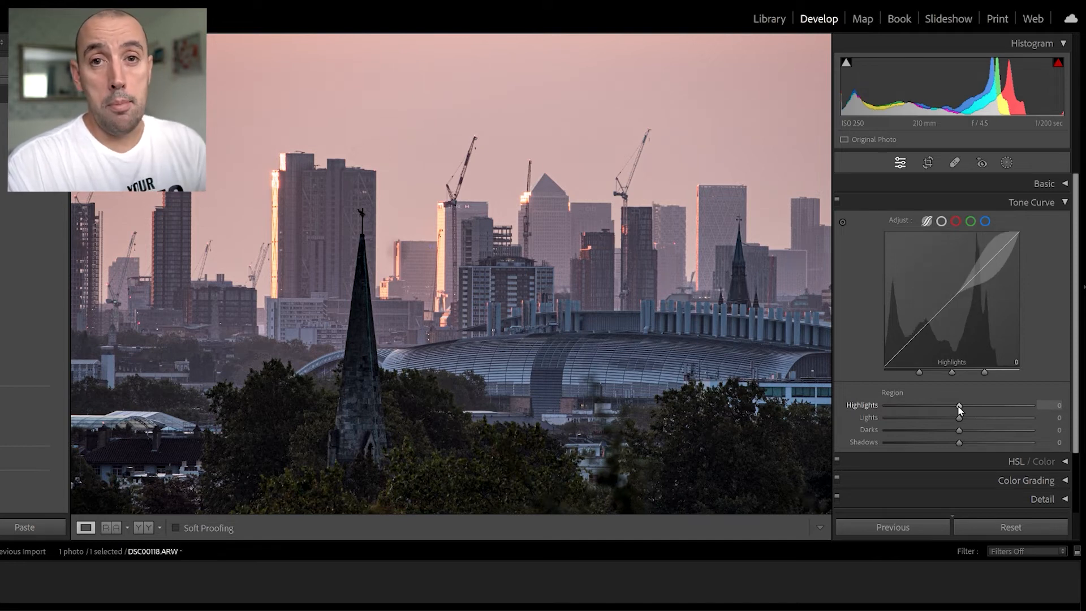
mouse_move(958, 405)
left_mouse_down()
mouse_move(936, 404)
mouse_move(977, 407)
mouse_move(935, 406)
mouse_move(983, 405)
left_mouse_up()
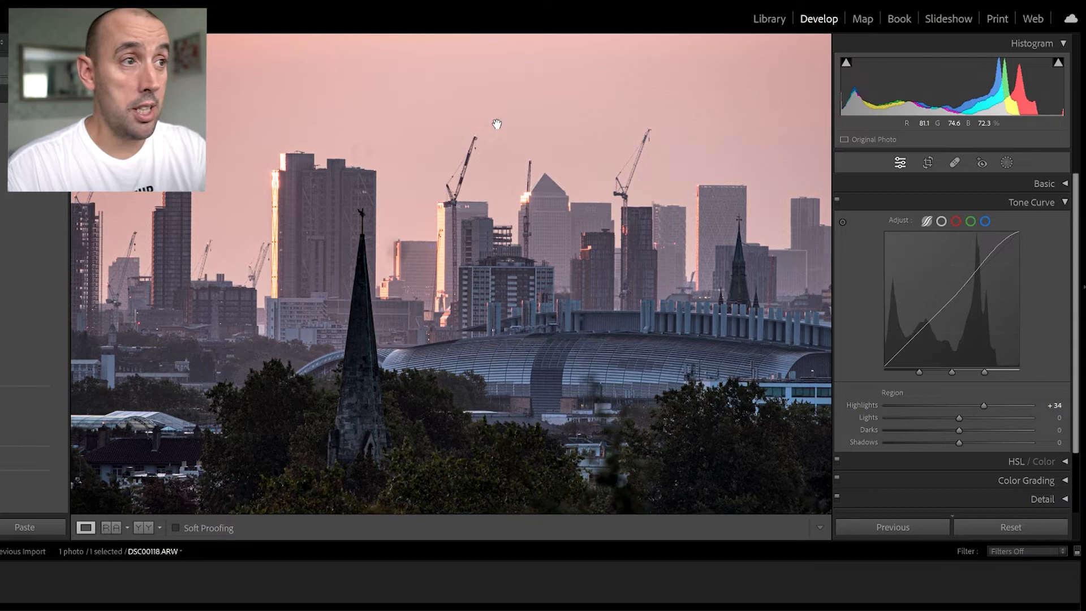
Step: Remove the dust spot in the sky just above the crane right of the church spire, using healing brush size 76
key("q")
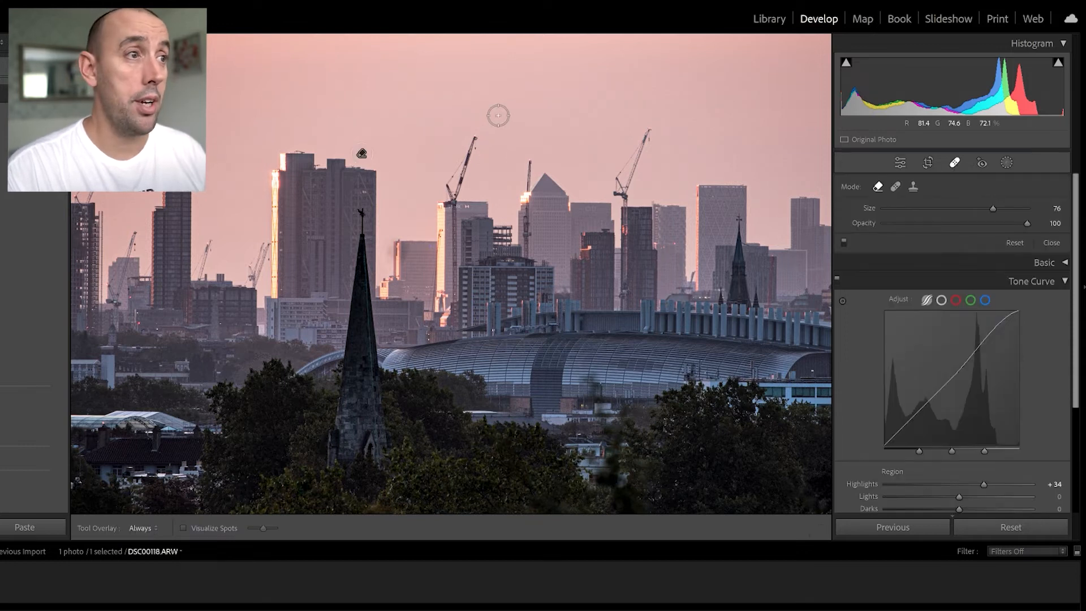
left_click(493, 113)
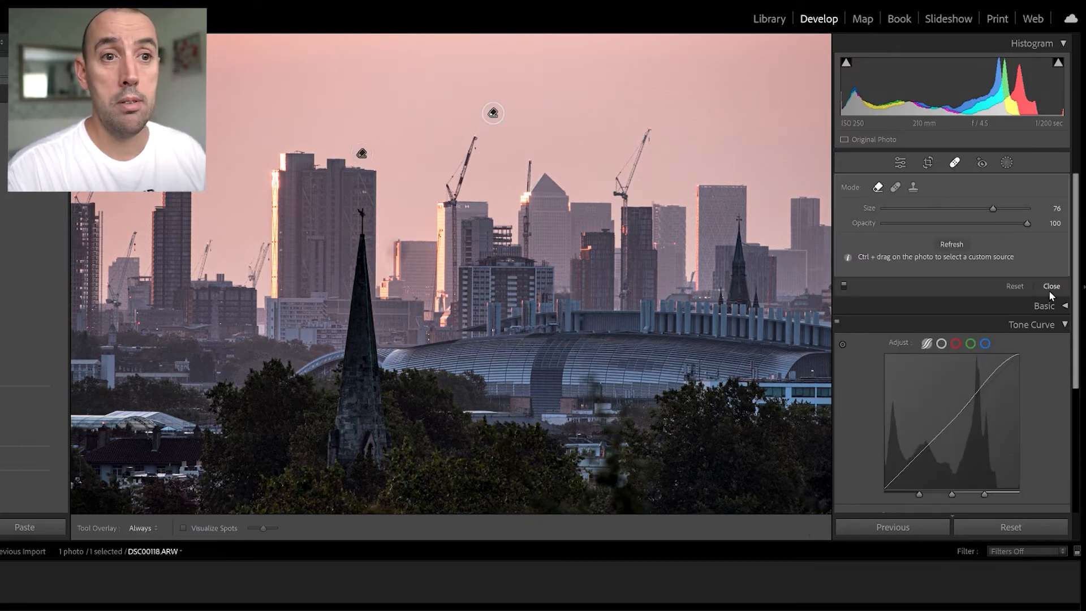
left_click(1050, 288)
Step: Set the tone curve's highlights to +29, lights to +7, darks to -4 and shadows to -3, trying darks at -89 along the way
left_click_drag(976, 404, 982, 407)
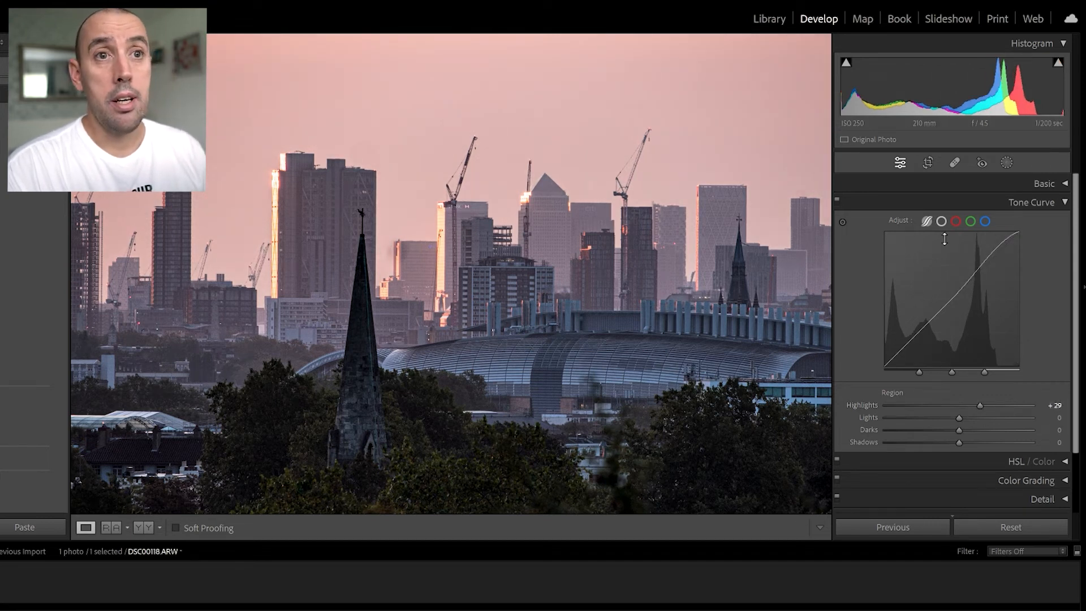
left_click_drag(961, 418, 965, 416)
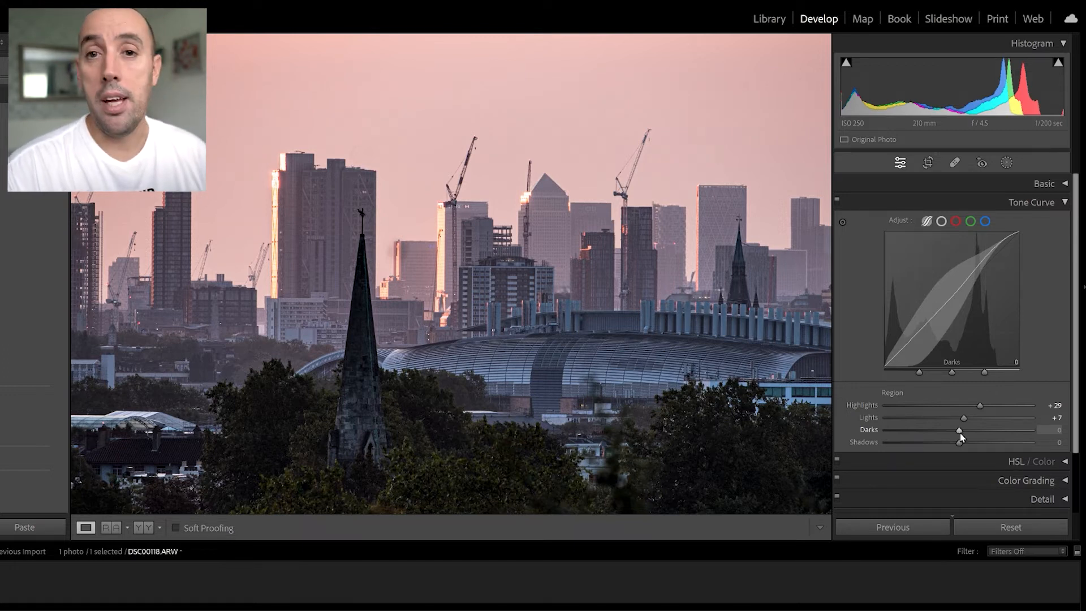
left_click_drag(960, 433, 960, 436)
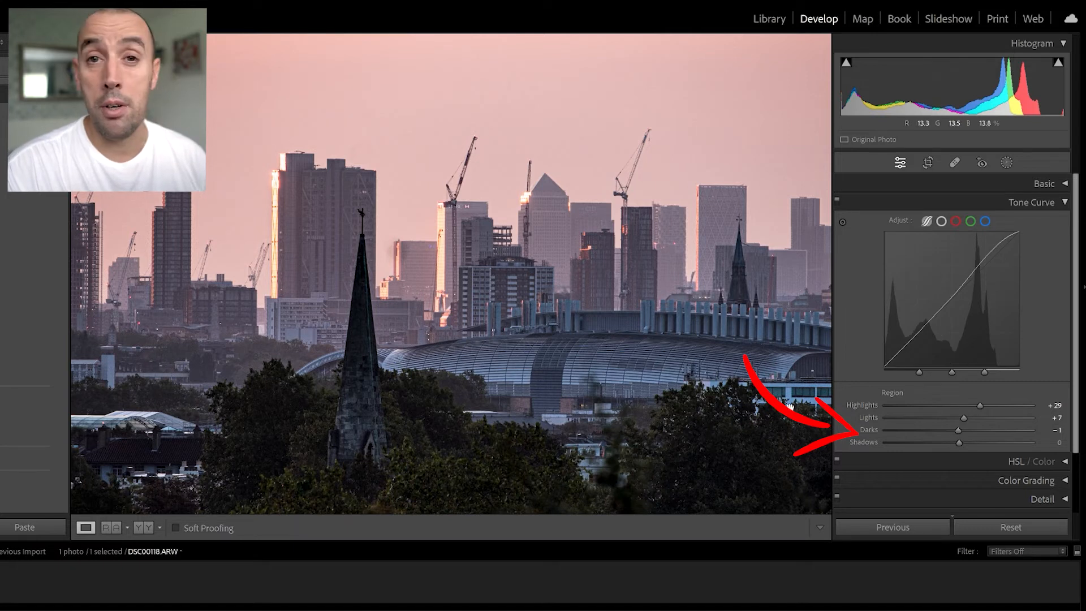
left_click_drag(958, 431, 894, 431)
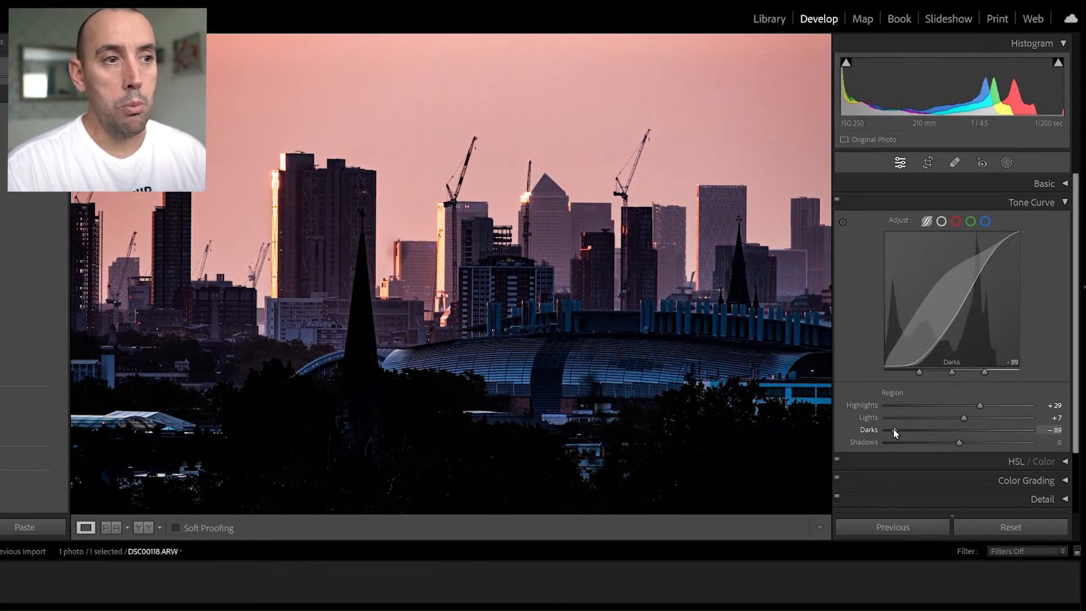
left_click_drag(894, 431, 955, 434)
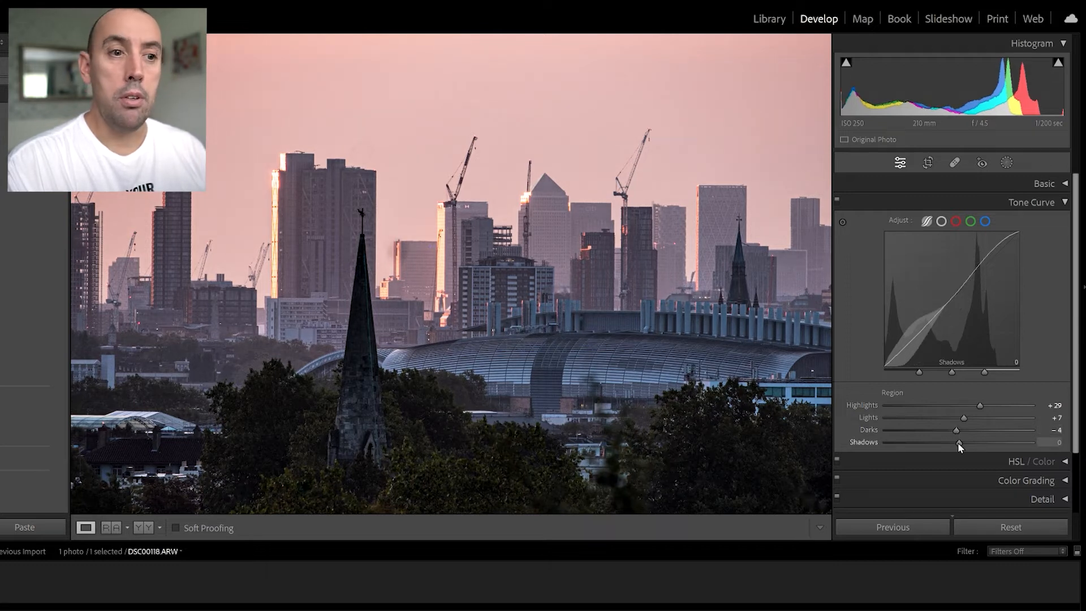
mouse_move(955, 443)
left_mouse_down()
mouse_move(943, 446)
mouse_move(956, 445)
left_mouse_up()
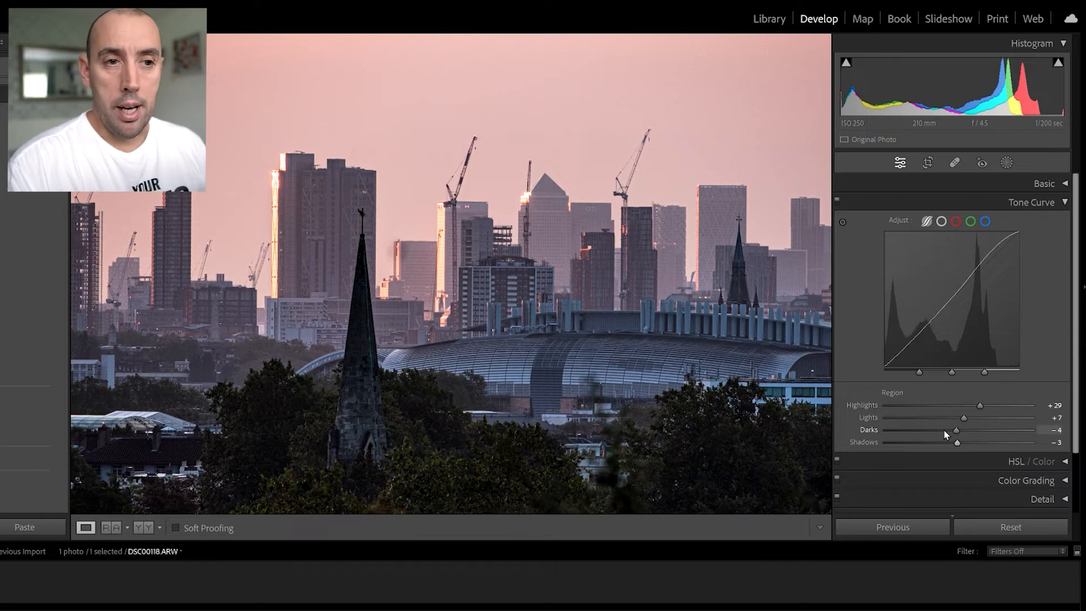
Step: Review the Basic tone settings alongside the tone curve regions, and collapse both groups of settings
left_click(1068, 185)
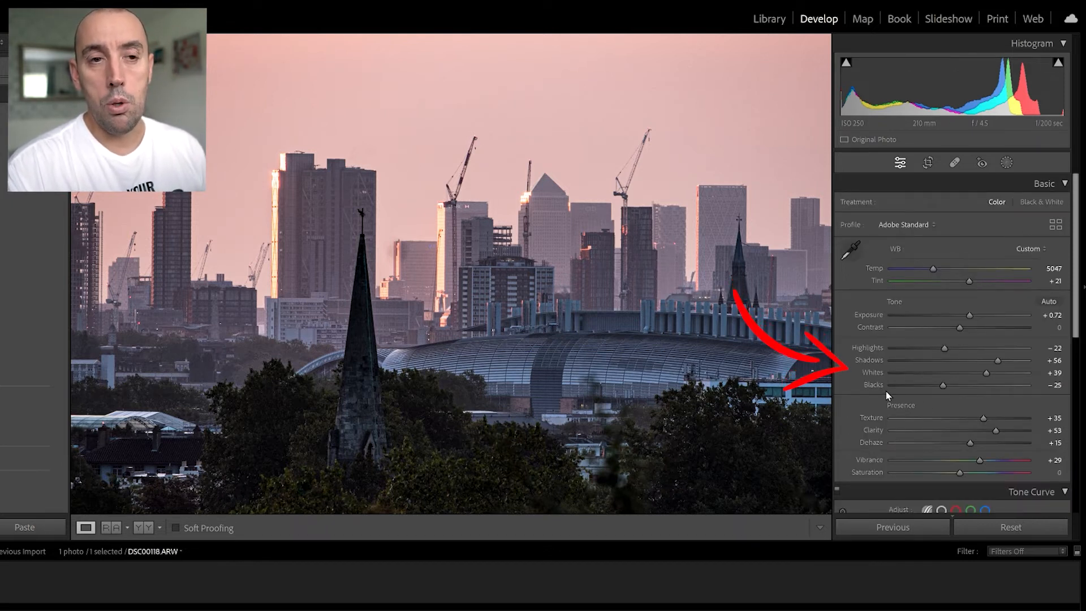
left_click(1063, 185)
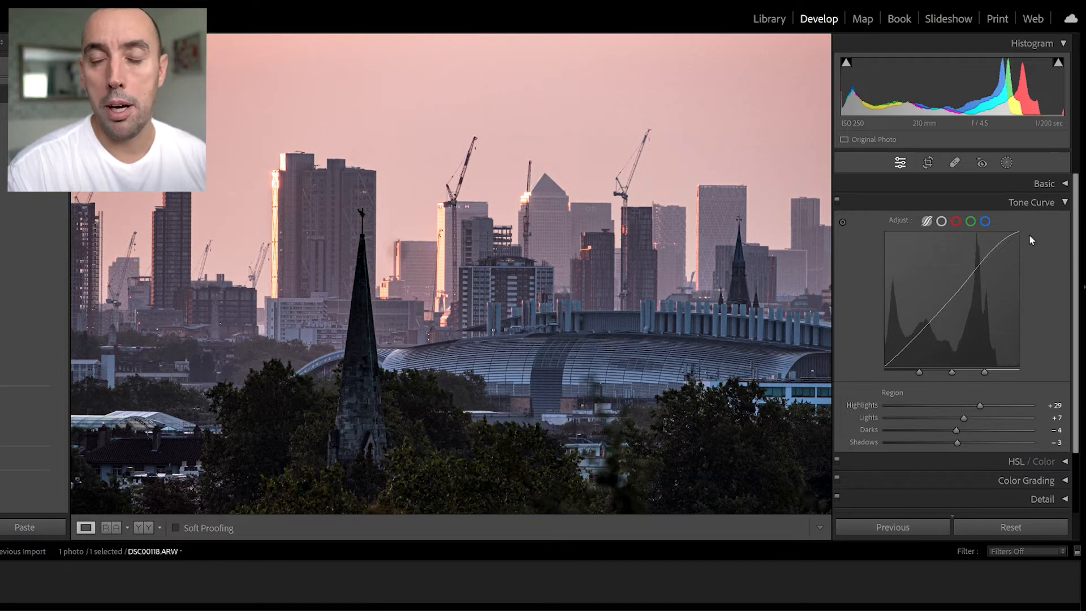
left_click(1064, 203)
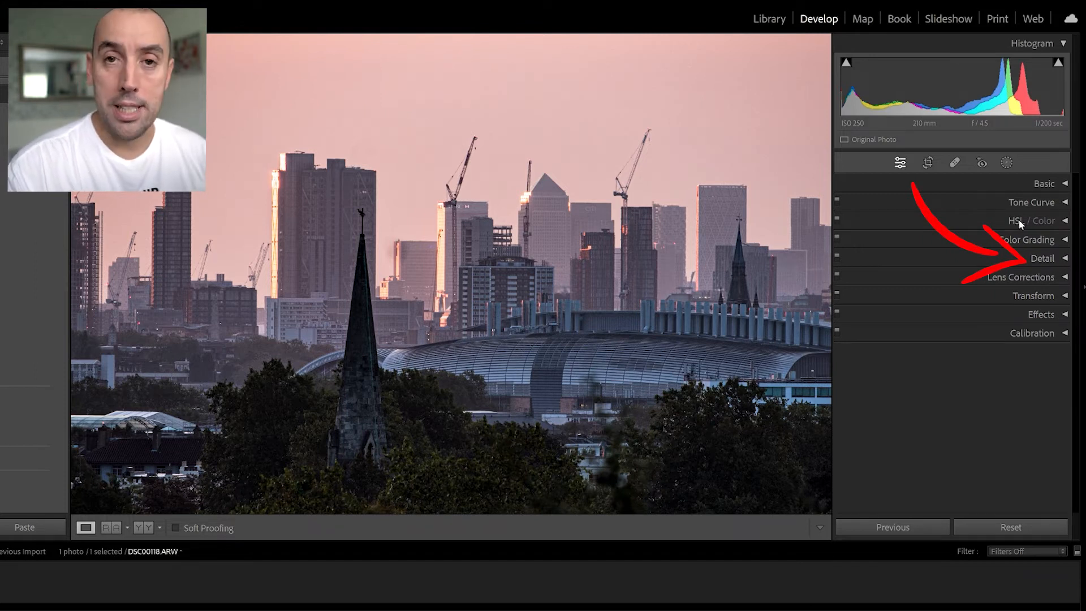
Step: Open the Detail settings and raise the sharpening amount to 98, judging it in the greyscale preview on a close-up of the church spire
left_click(1063, 259)
left_click_drag(604, 341, 604, 359)
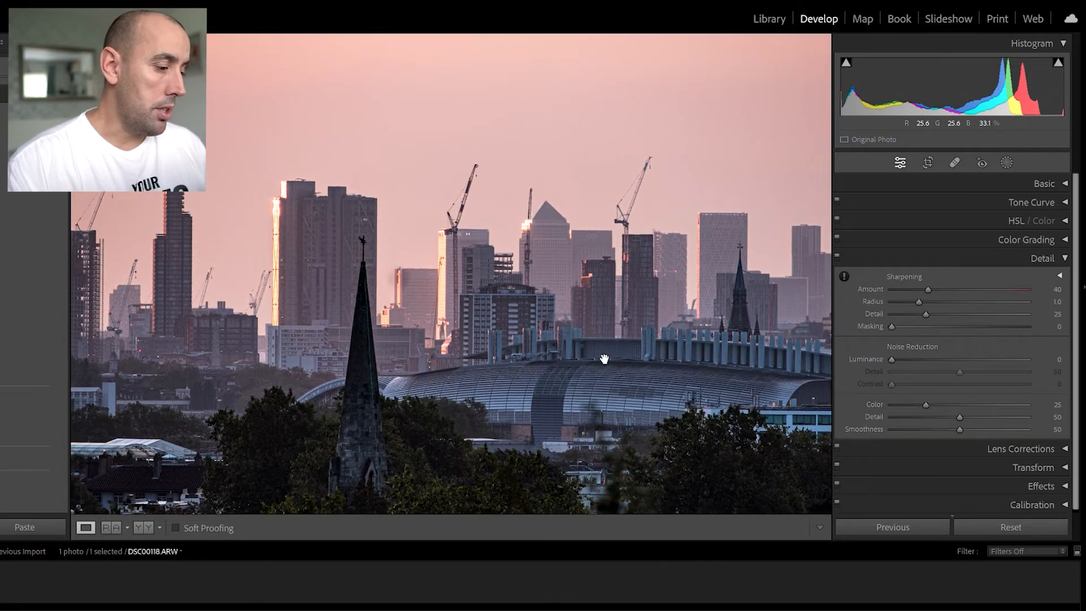
key("ctrl+plus")
left_click_drag(561, 387, 642, 322)
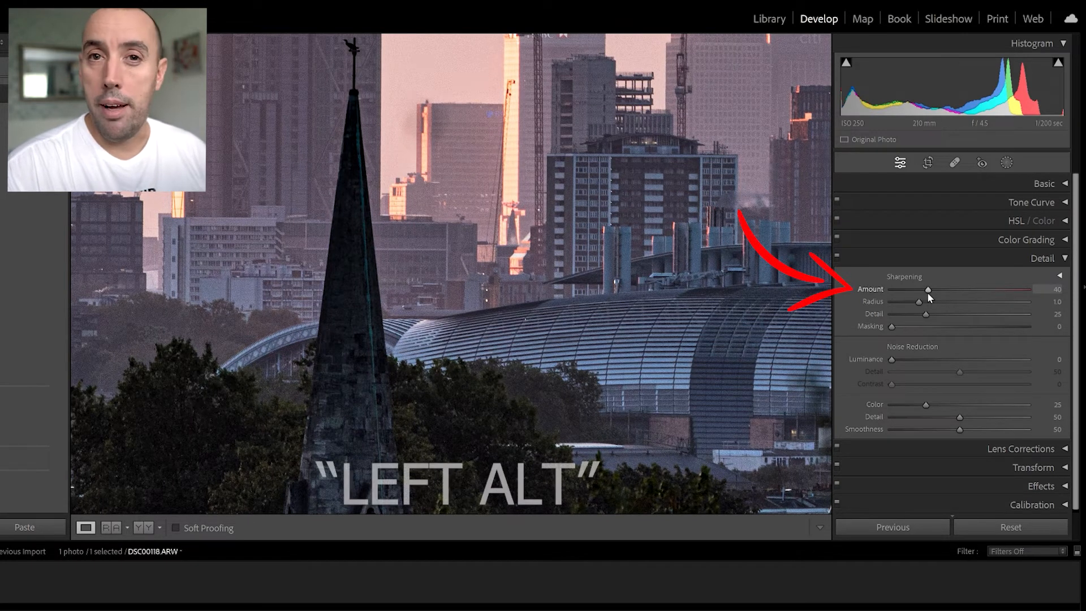
left_click_drag(931, 289, 952, 294)
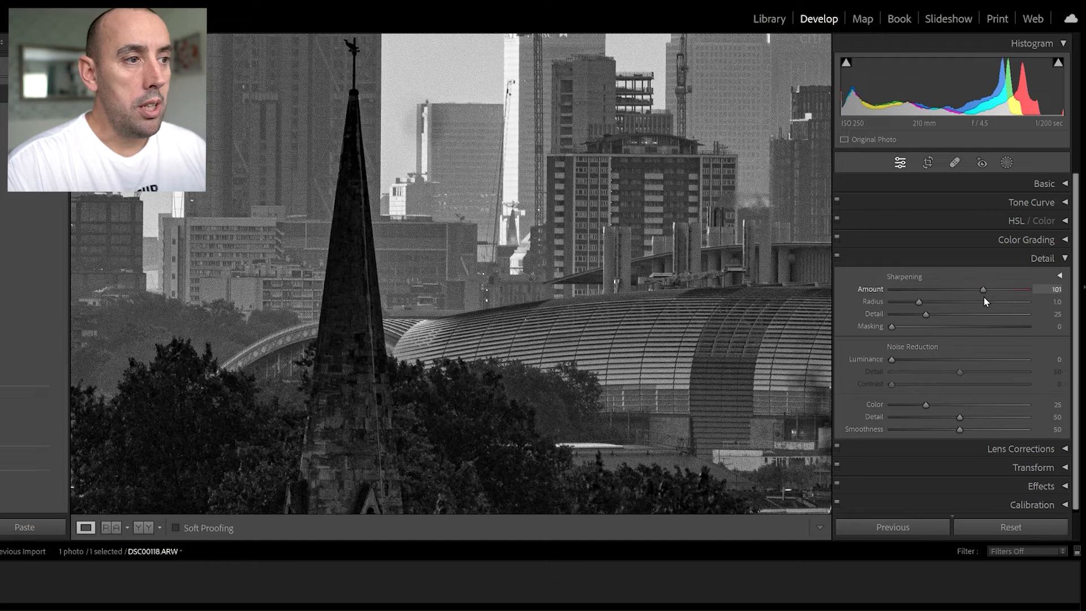
left_click_drag(984, 298, 986, 296)
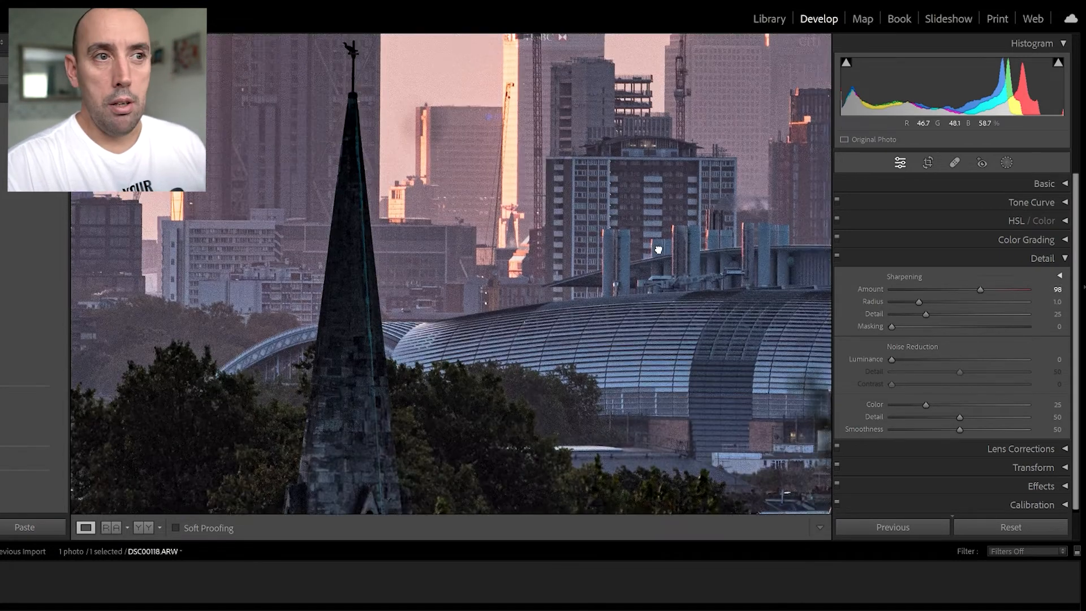
Step: Check the sharpened sky and buildings up close for noise, and fine-tune the sharpening amount to 97
left_click_drag(661, 232, 703, 390)
left_click_drag(613, 273, 679, 409)
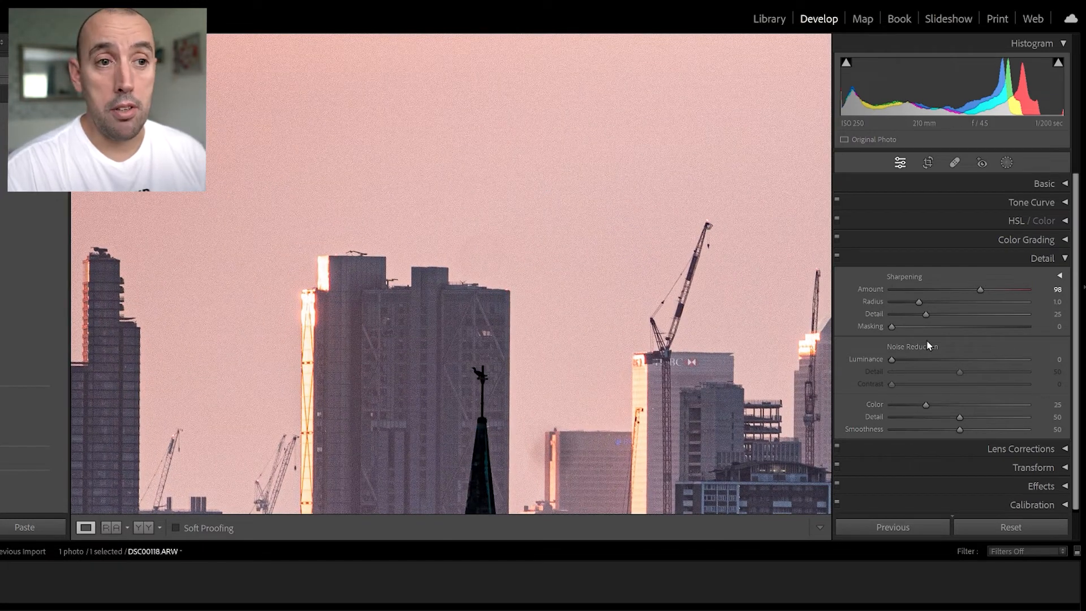
left_click_drag(702, 297, 645, 46)
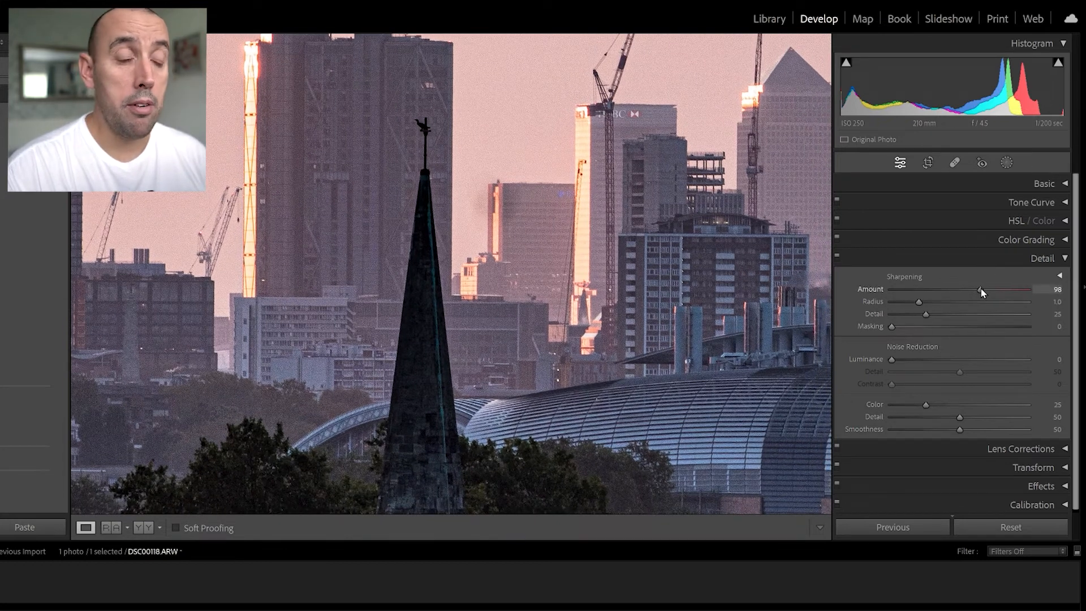
left_click_drag(977, 289, 981, 294)
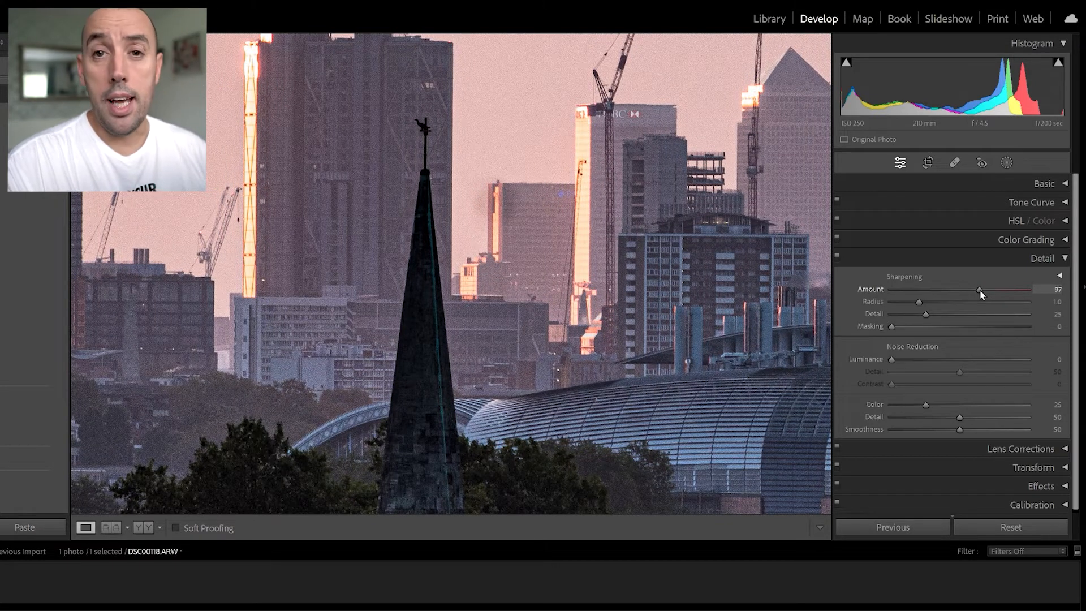
Step: Set the sharpening radius to 2.2 using the edge preview over a wider view of the skyline
left_click(690, 302)
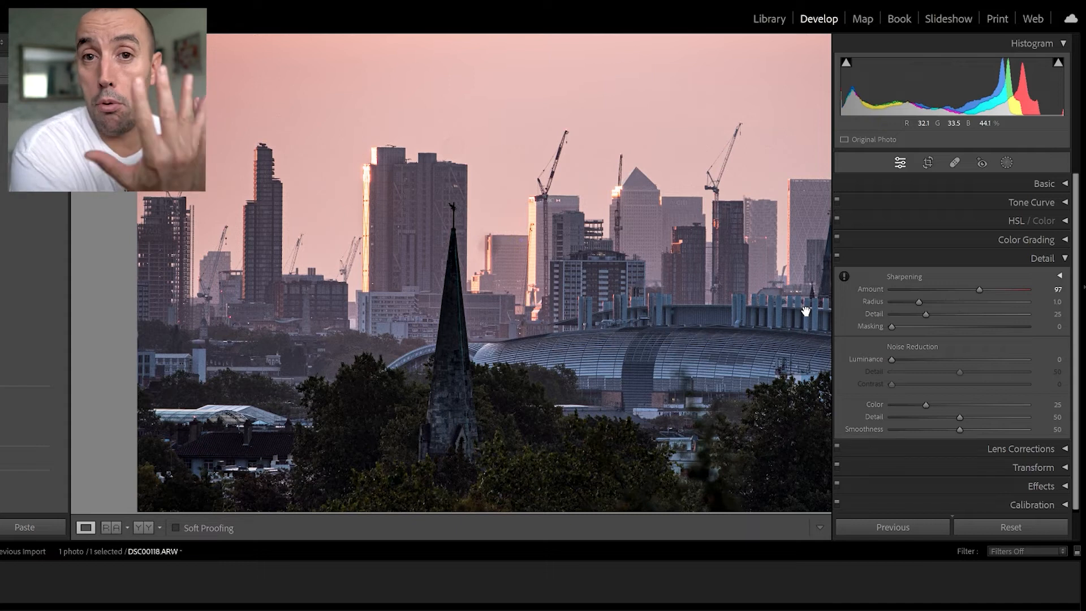
left_click(918, 303, "alt")
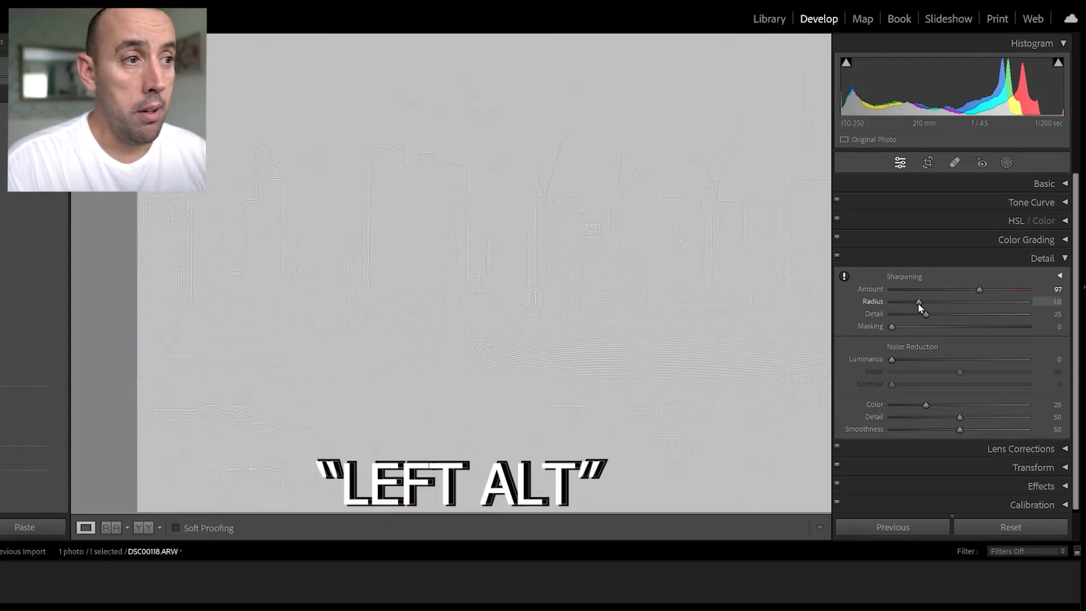
left_click_drag(918, 304, 984, 305)
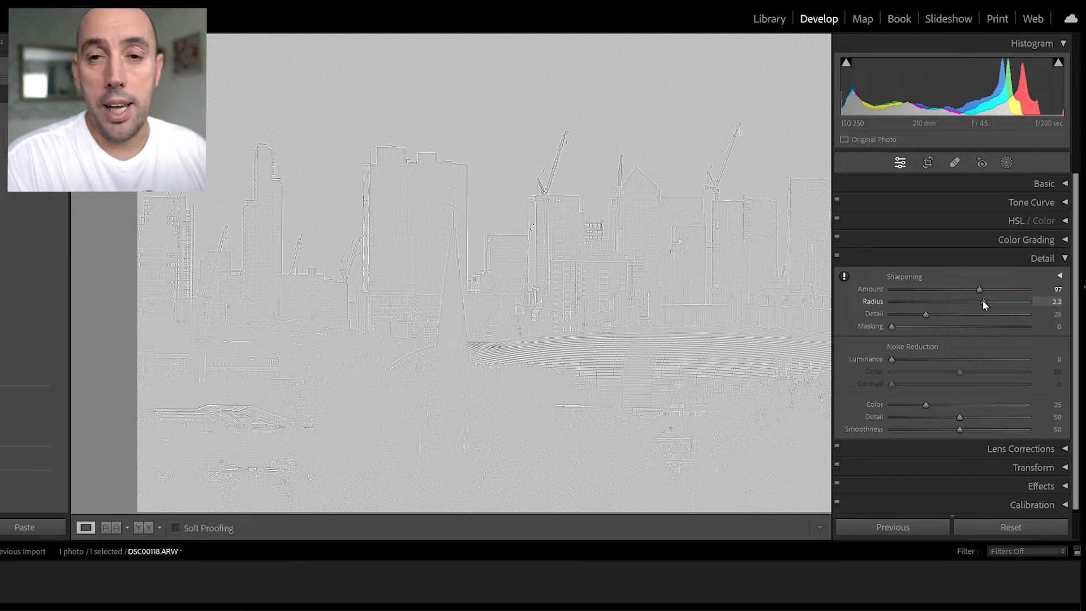
left_click_drag(982, 300, 982, 300)
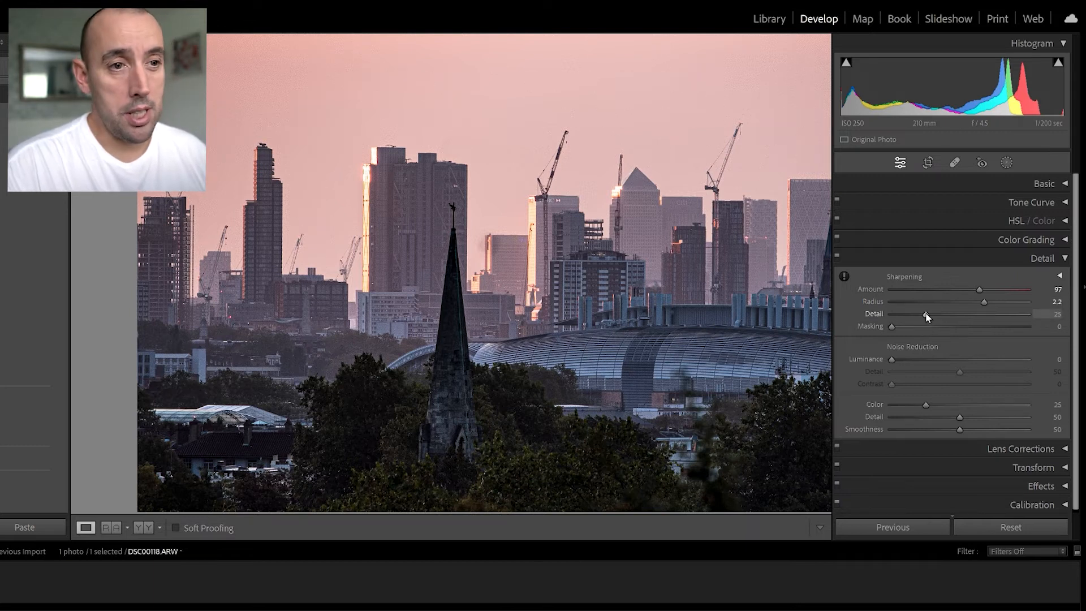
Step: Set the sharpening detail to 64 and the masking to 79, judging the masking in the black-and-white edge preview
left_click_drag(926, 316, 978, 320)
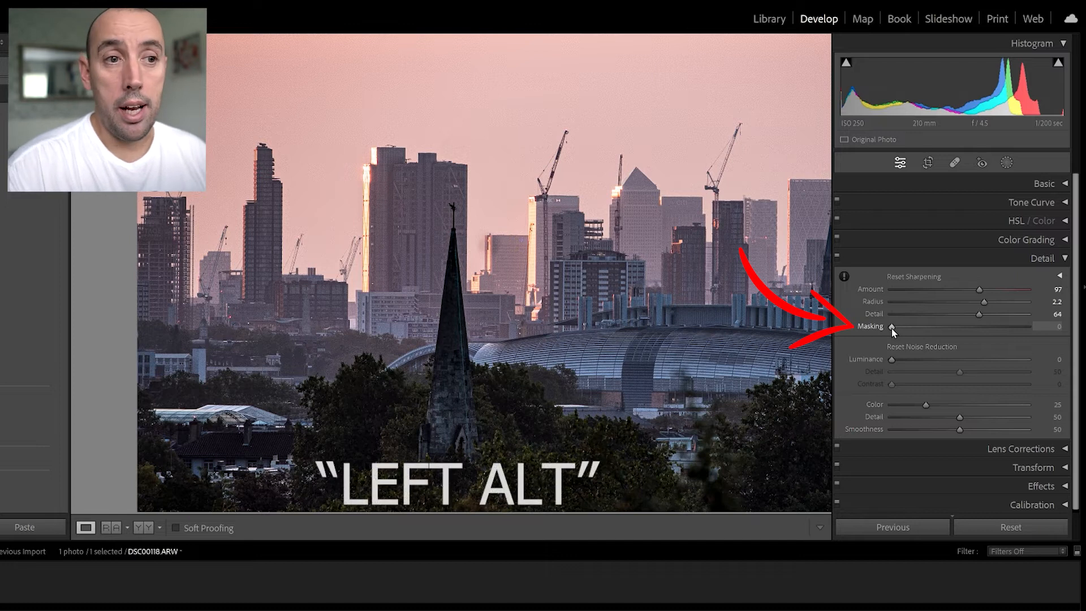
left_click_drag(891, 328, 891, 327)
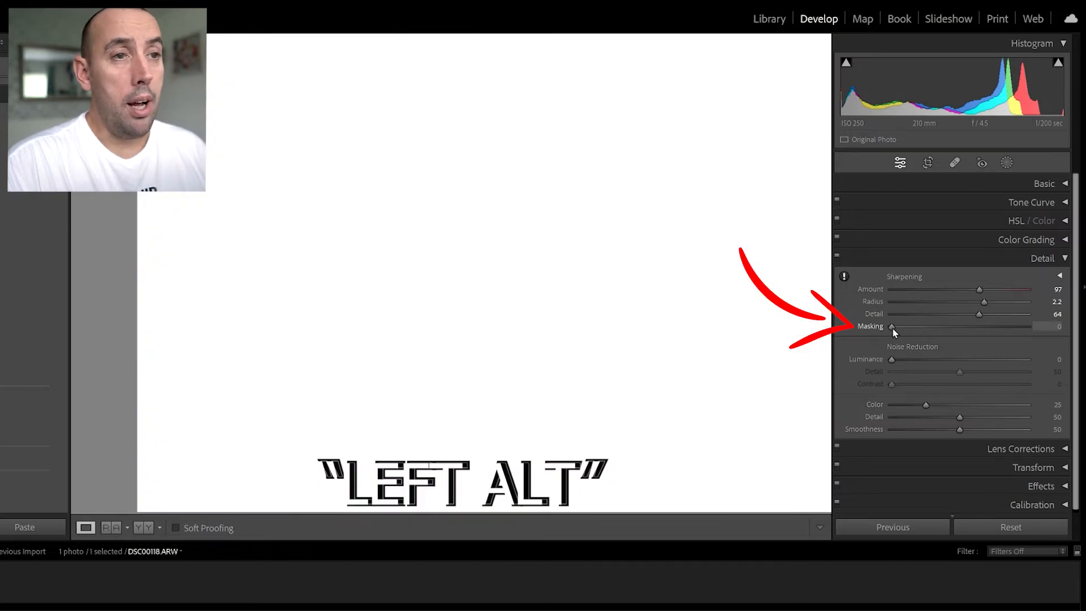
left_click_drag(891, 327, 1030, 326)
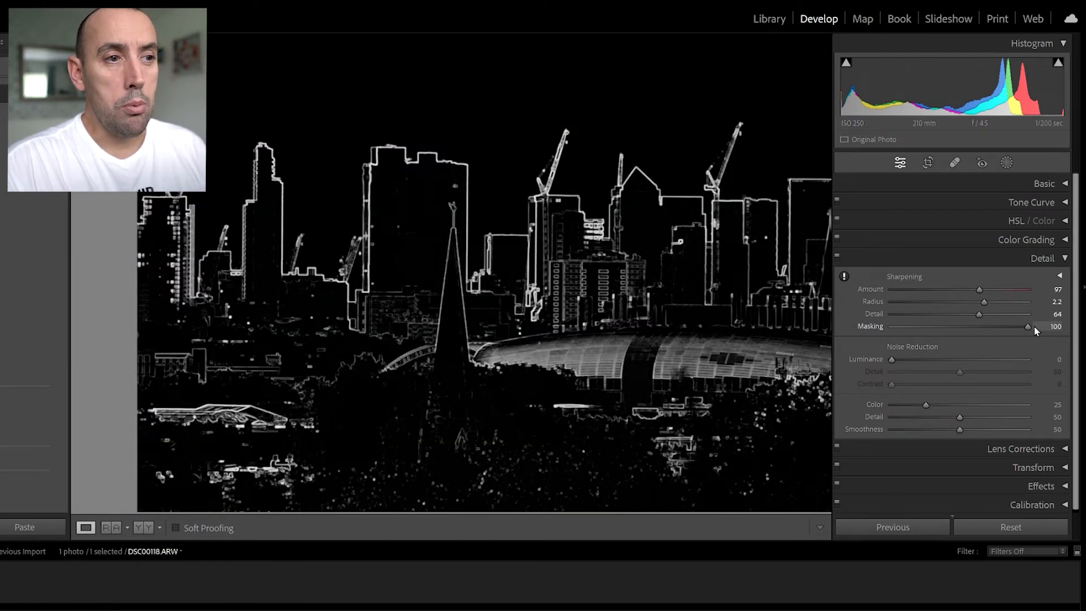
left_click_drag(1024, 327, 1006, 326)
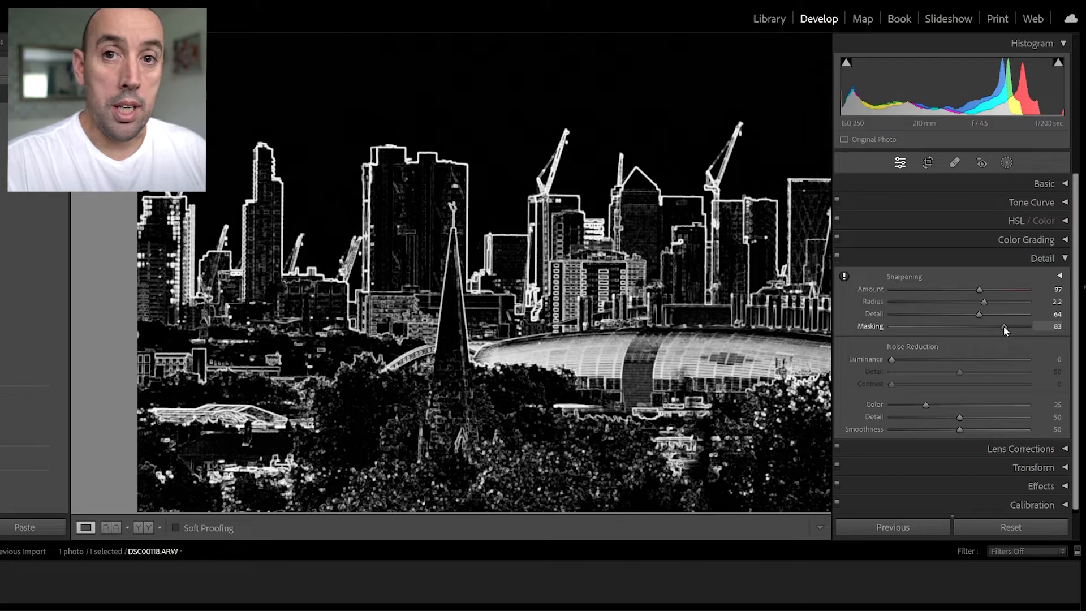
mouse_move(1004, 326)
left_mouse_down()
mouse_move(978, 327)
mouse_move(996, 324)
left_mouse_up()
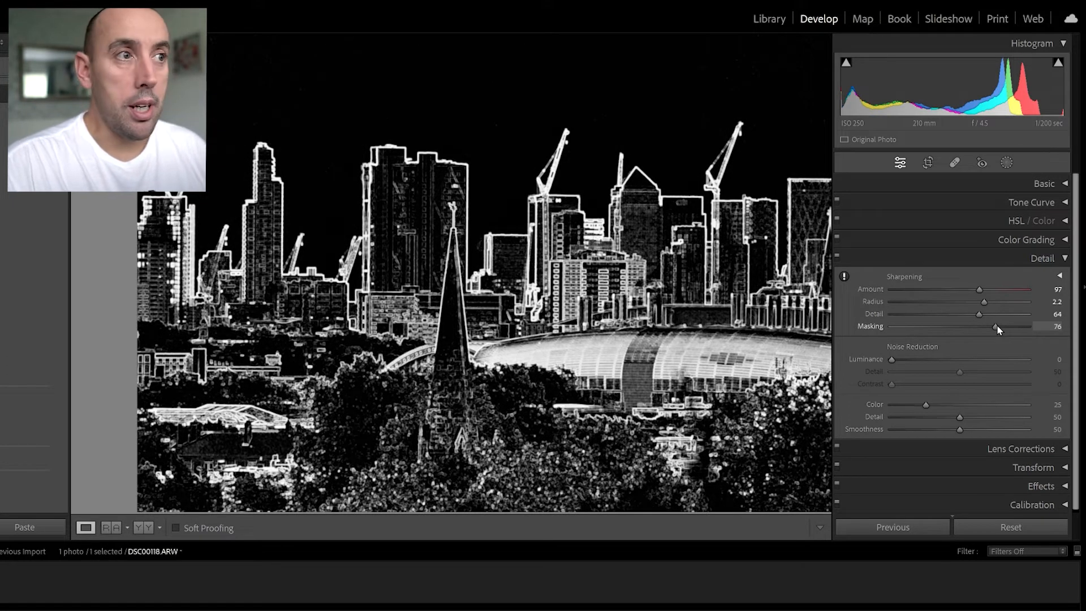
left_click_drag(997, 325, 998, 325)
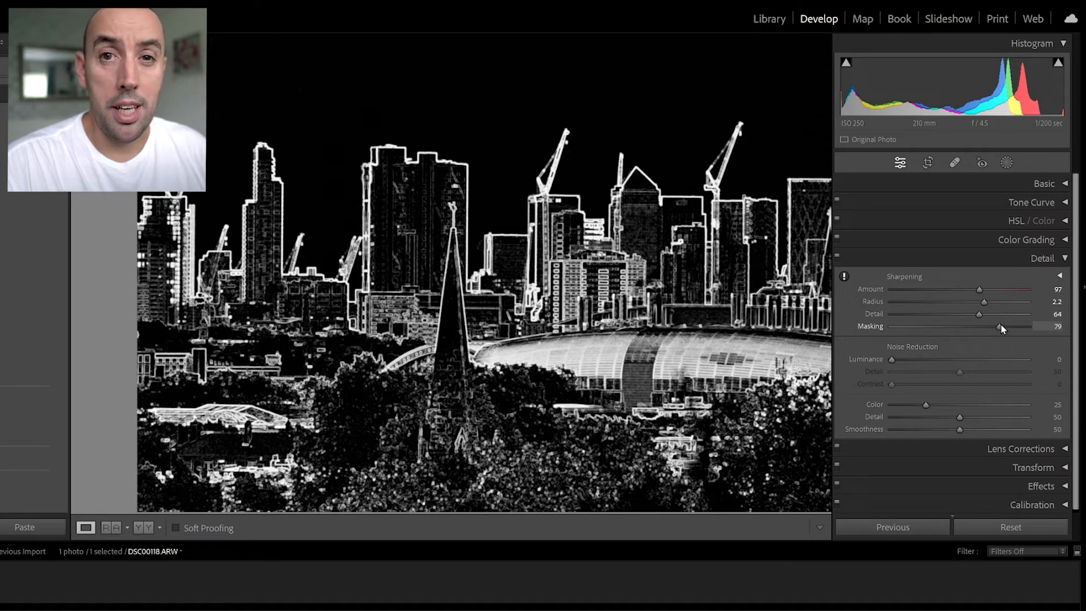
left_click_drag(1001, 328, 1000, 326)
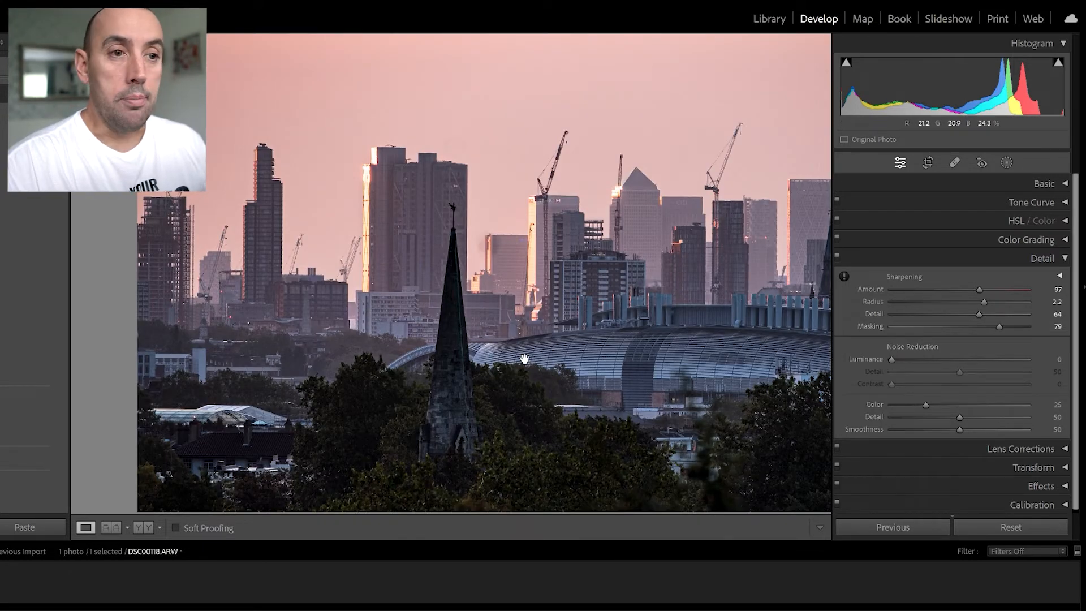
Step: Set luminance noise reduction to 56 and its detail to 80, judging both on close-ups of the sky, crane and tower block
left_click(598, 210)
left_click_drag(523, 203, 558, 492)
left_click_drag(651, 288, 648, 525)
left_click_drag(642, 419, 524, 465)
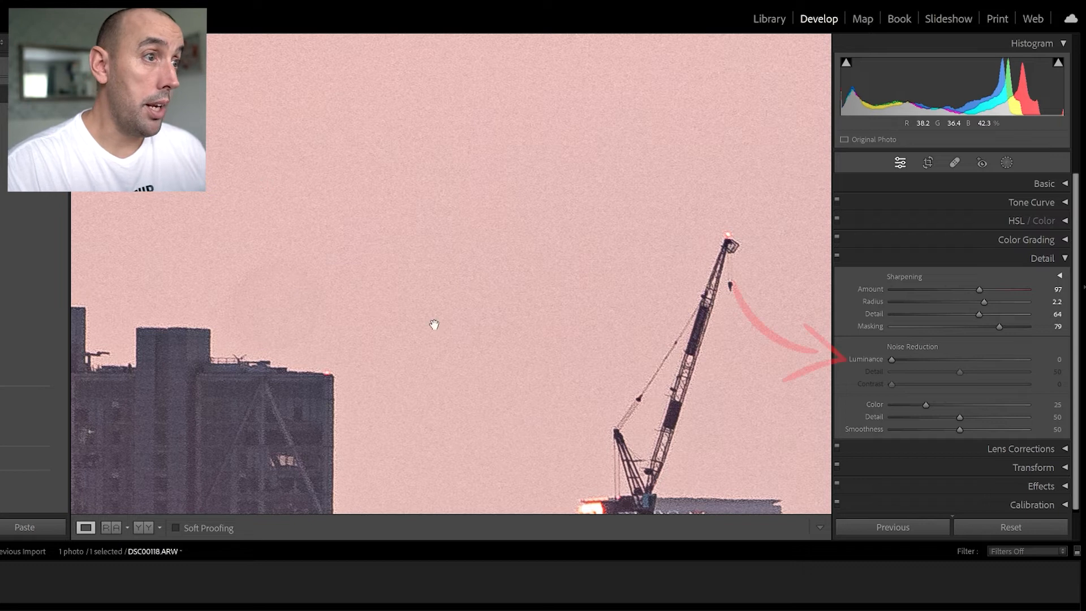
left_click_drag(894, 359, 965, 358)
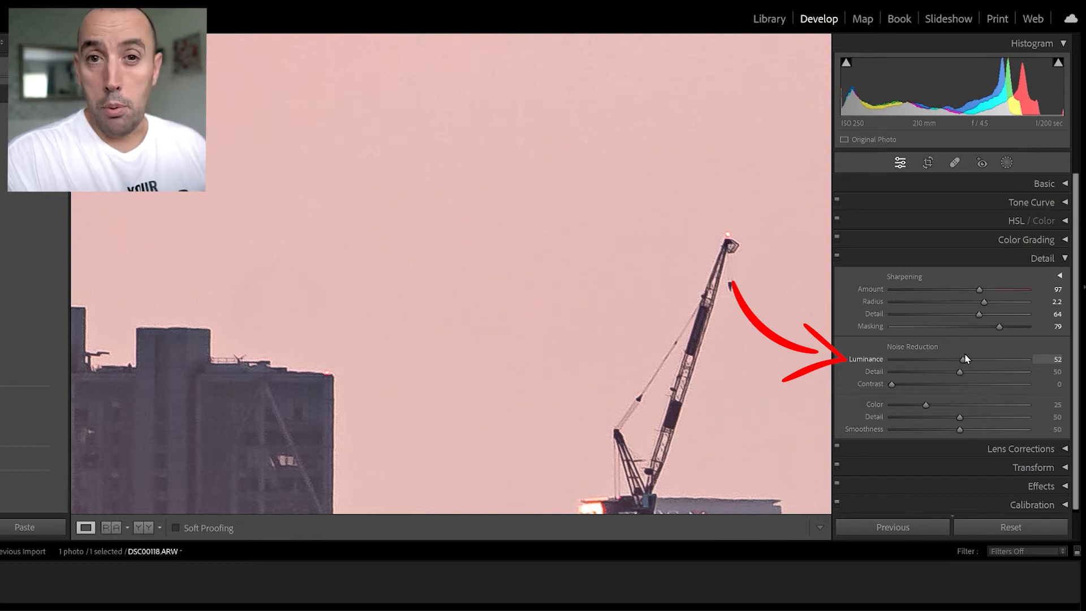
left_click(965, 358, "alt")
left_click_drag(965, 359, 995, 379)
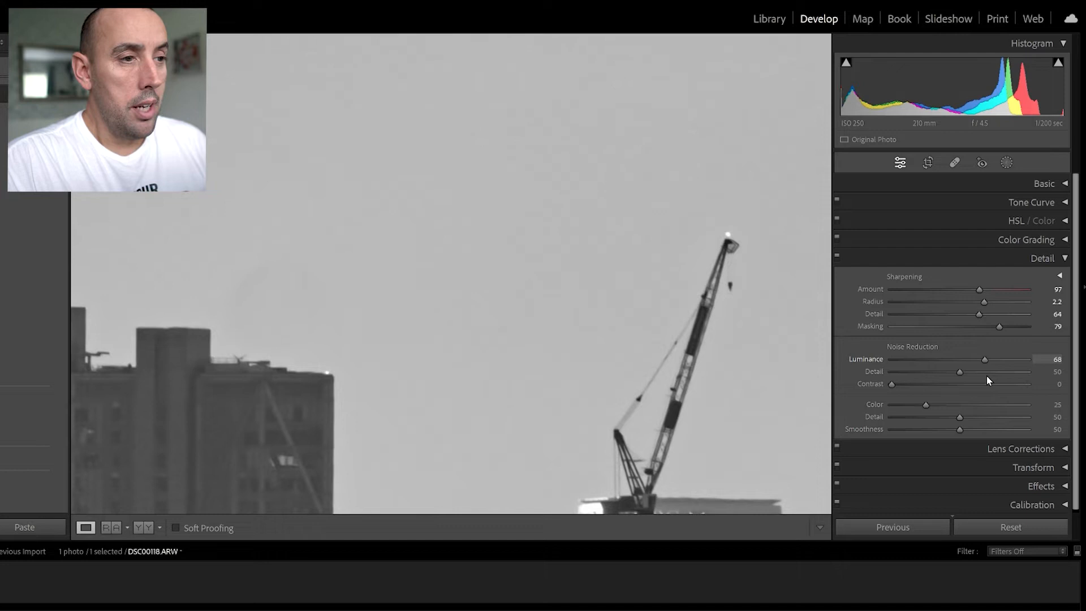
left_click_drag(988, 380, 984, 376)
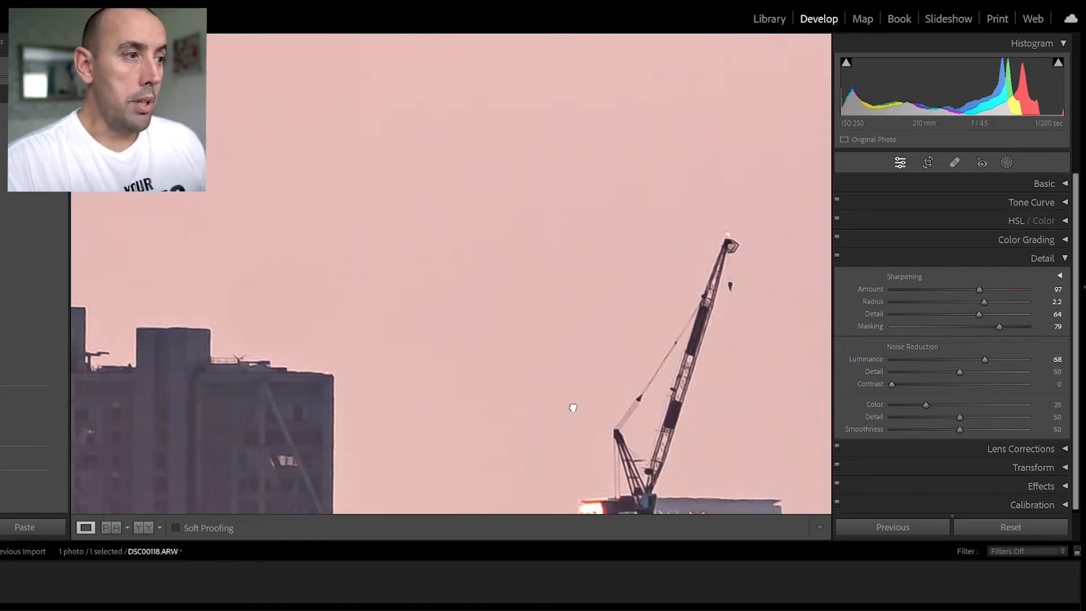
left_click_drag(573, 407, 731, 275)
left_click_drag(449, 428, 576, 296)
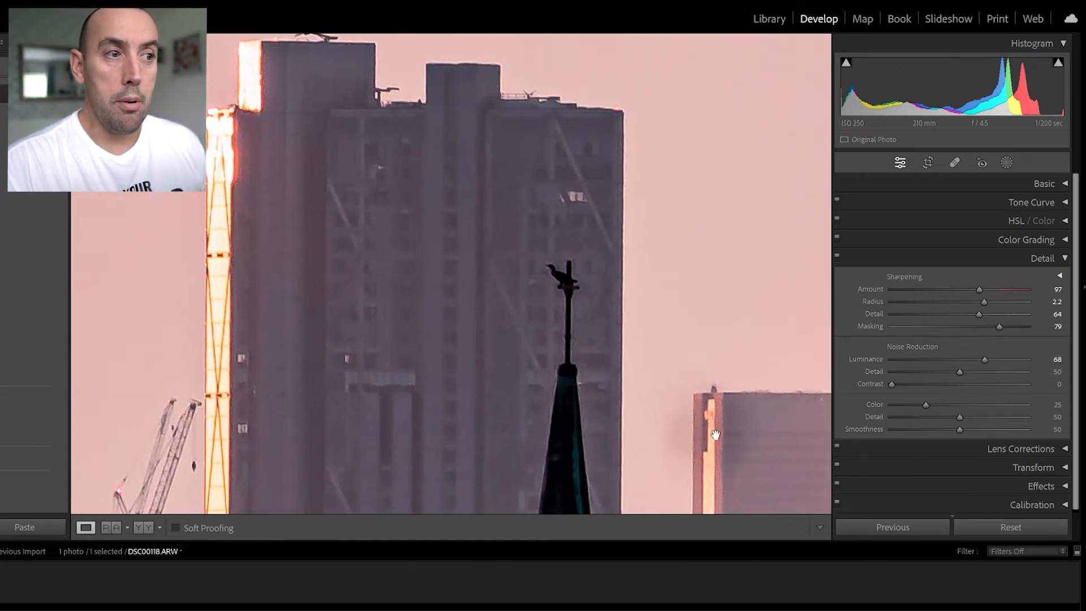
left_click_drag(987, 362, 959, 376)
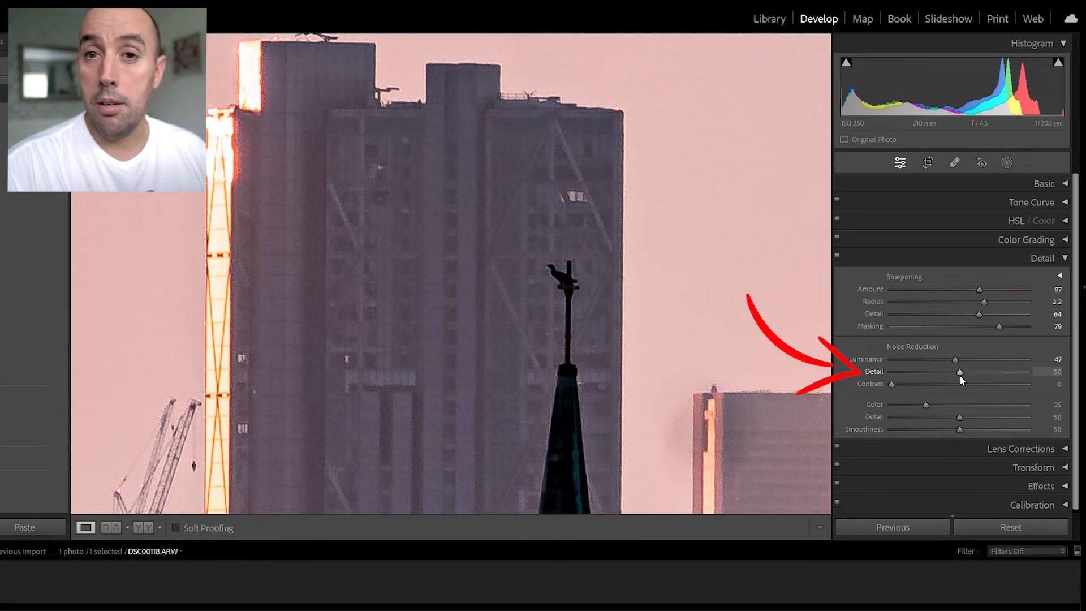
mouse_move(955, 359)
left_mouse_down()
mouse_move(968, 363)
mouse_move(920, 373)
mouse_move(980, 374)
mouse_move(922, 379)
mouse_move(989, 381)
mouse_move(918, 387)
mouse_move(981, 390)
mouse_move(968, 371)
mouse_move(947, 371)
mouse_move(1016, 373)
mouse_move(954, 376)
mouse_move(1001, 385)
left_mouse_up()
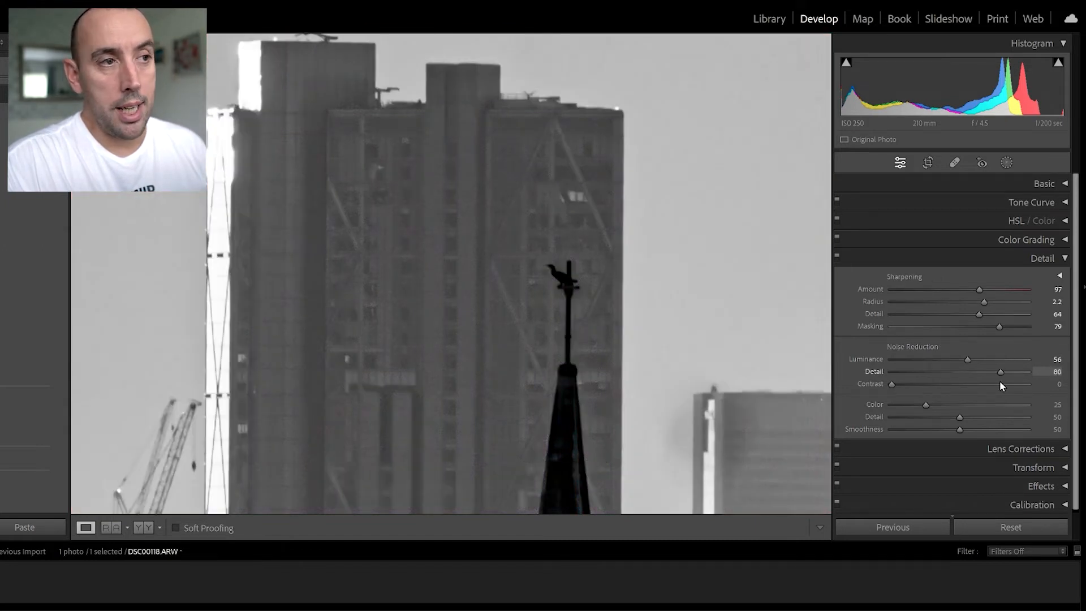
Step: Set the luminance noise reduction contrast to 47, check the tower up close, and collapse the Detail settings over the full photo
left_click_drag(699, 271, 691, 74)
left_click_drag(653, 199, 649, 404)
left_click_drag(893, 383, 948, 389)
left_click_drag(733, 236, 731, 383)
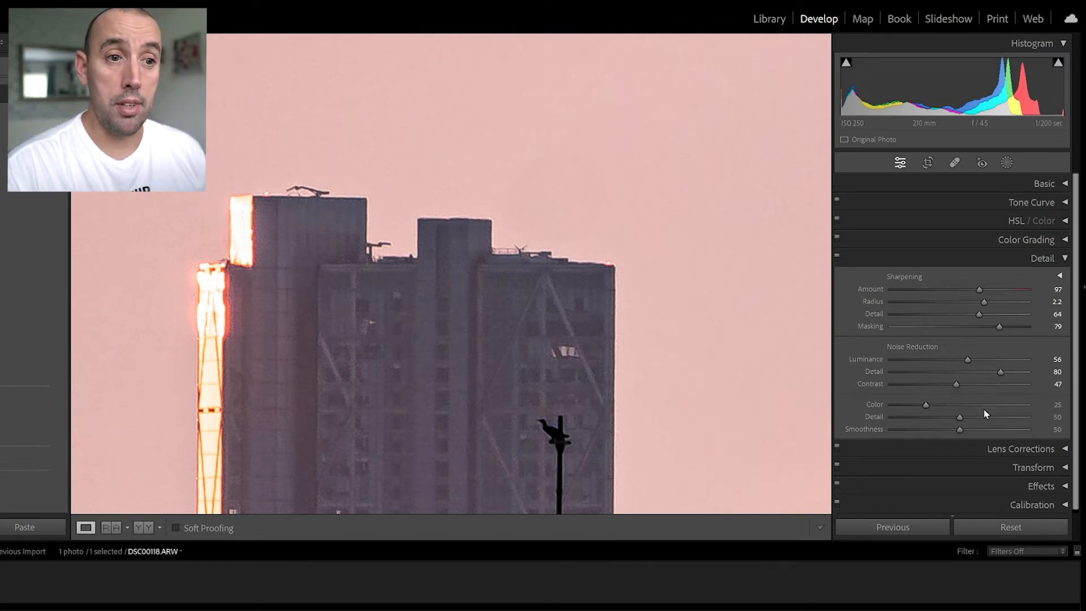
left_click(682, 385)
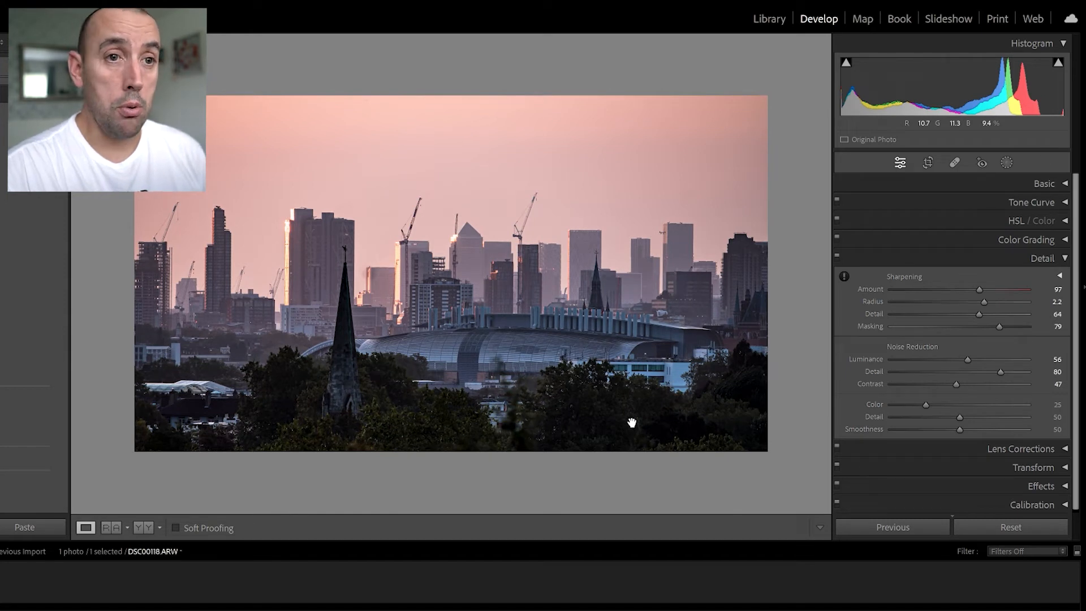
left_click(1065, 258)
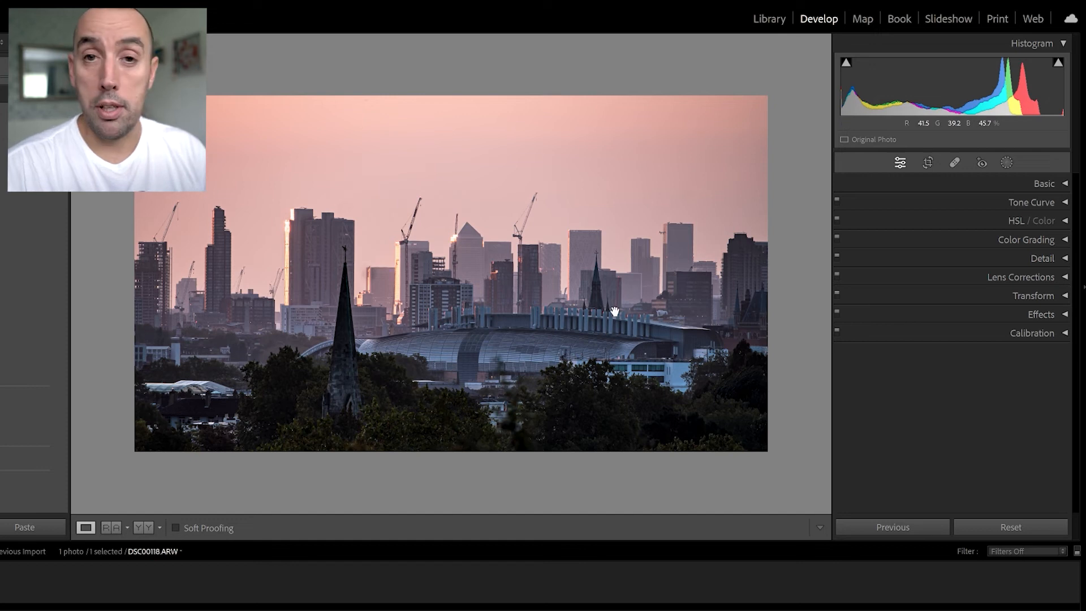
Step: Compare the before and after versions side by side across the skyline, spire and trees, and return to the single view
key("y")
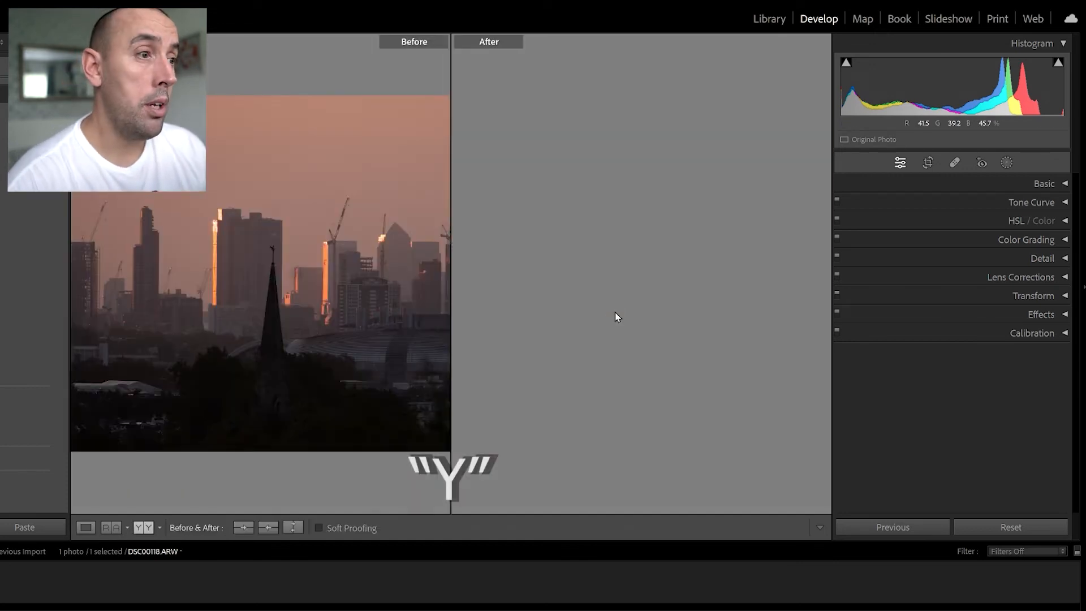
left_click(285, 313)
left_click_drag(275, 326, 250, 325)
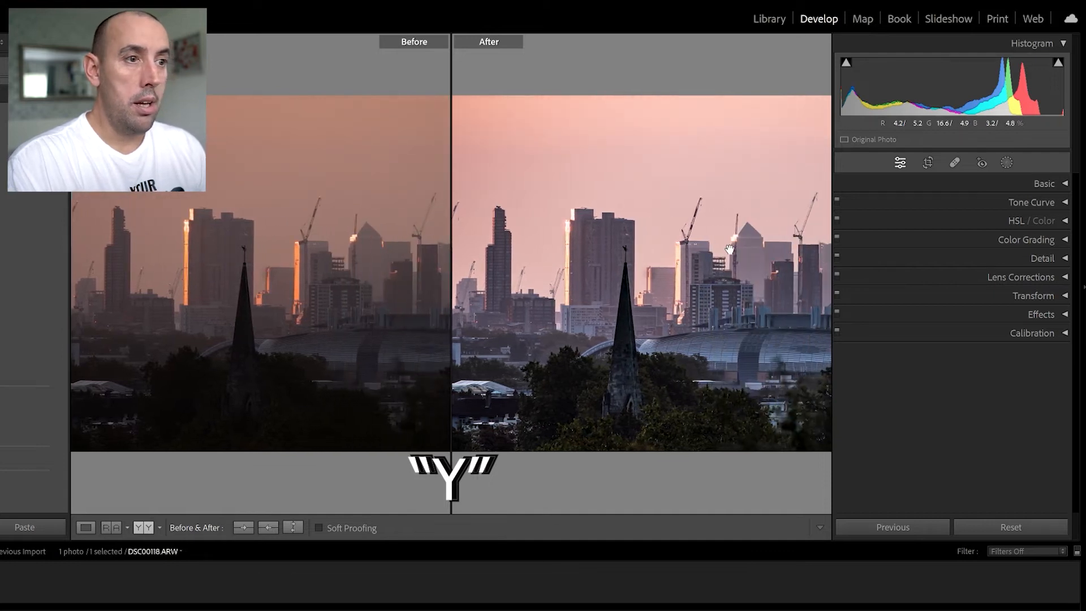
left_click_drag(675, 315, 633, 319)
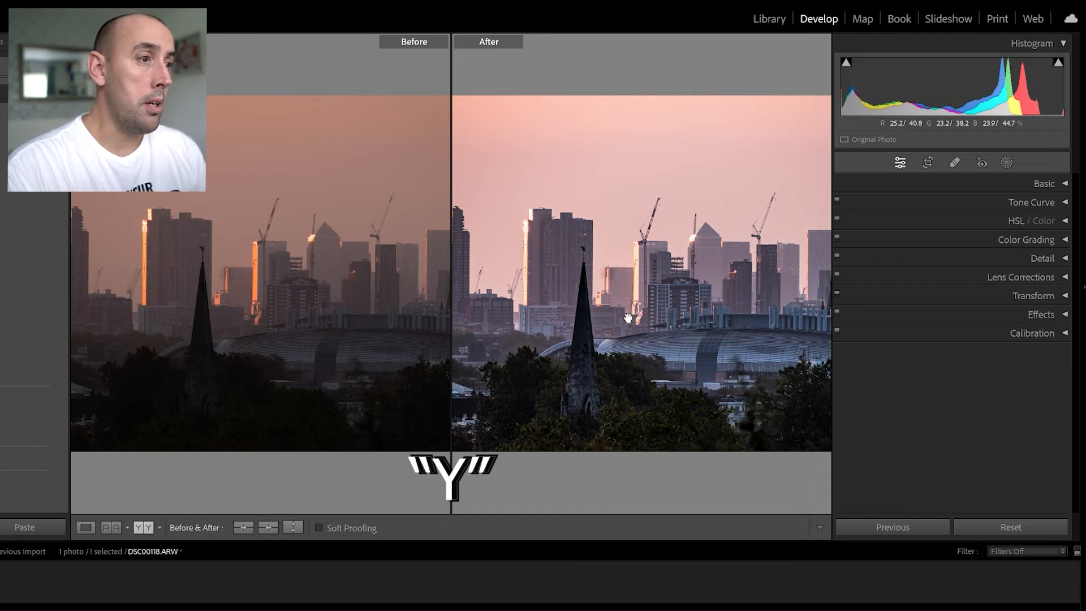
left_click_drag(612, 334, 649, 332)
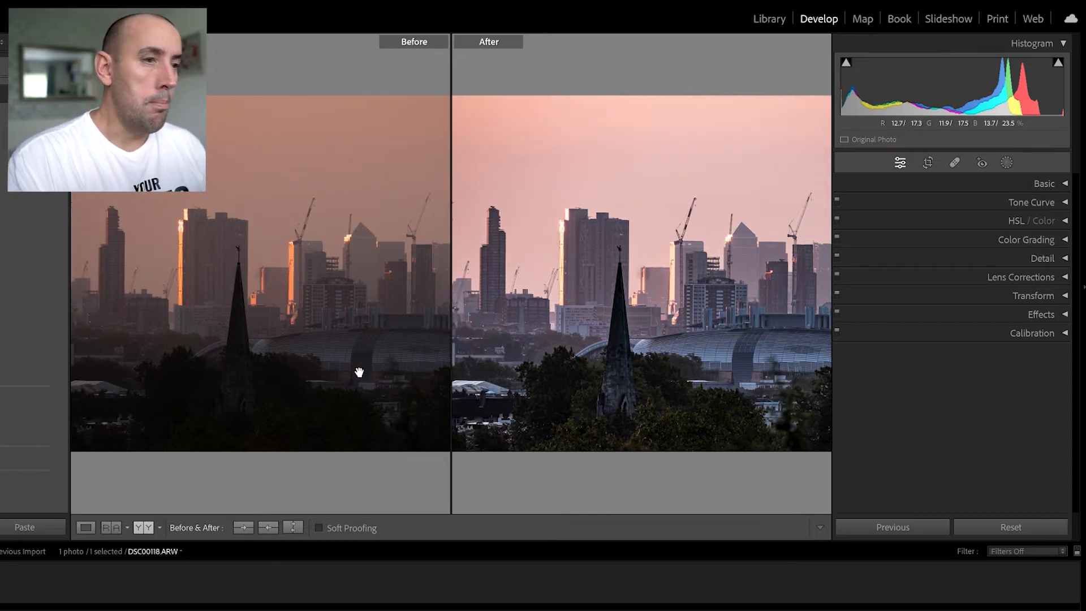
left_click_drag(684, 351, 632, 360)
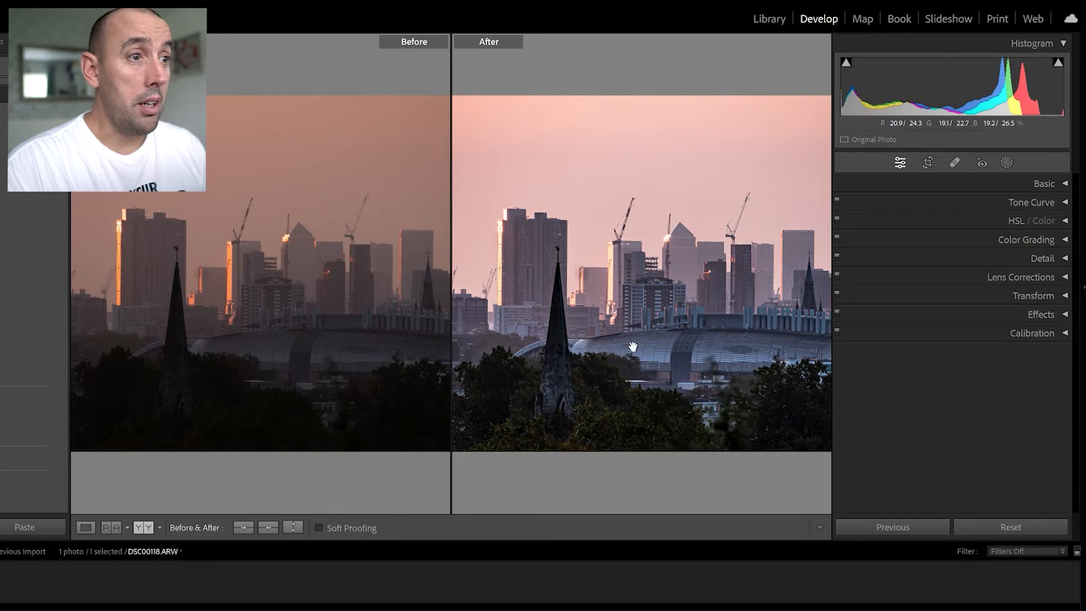
left_click_drag(636, 362, 659, 359)
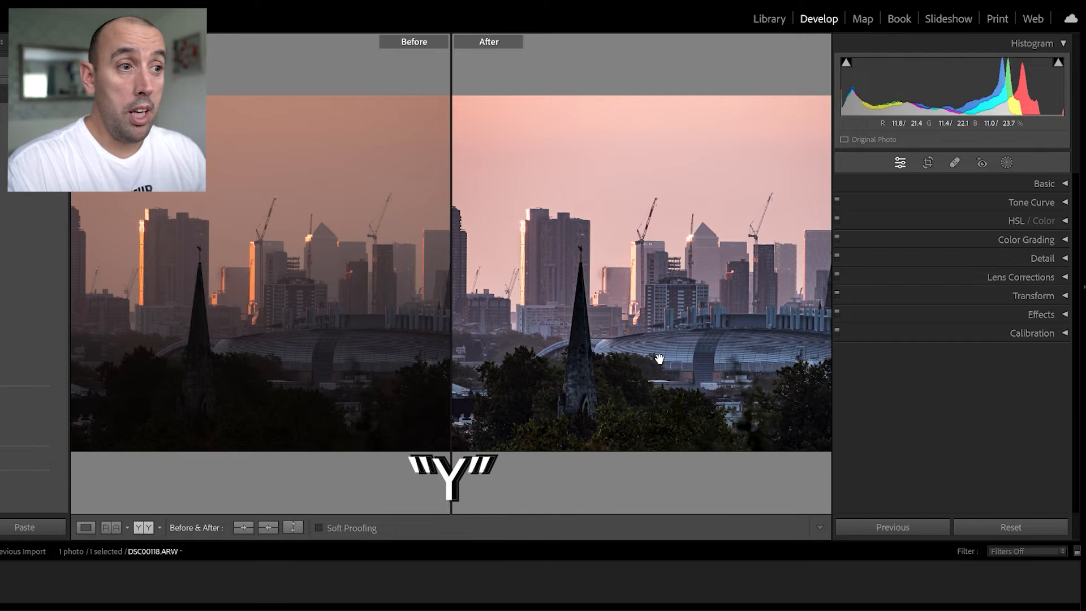
key("y")
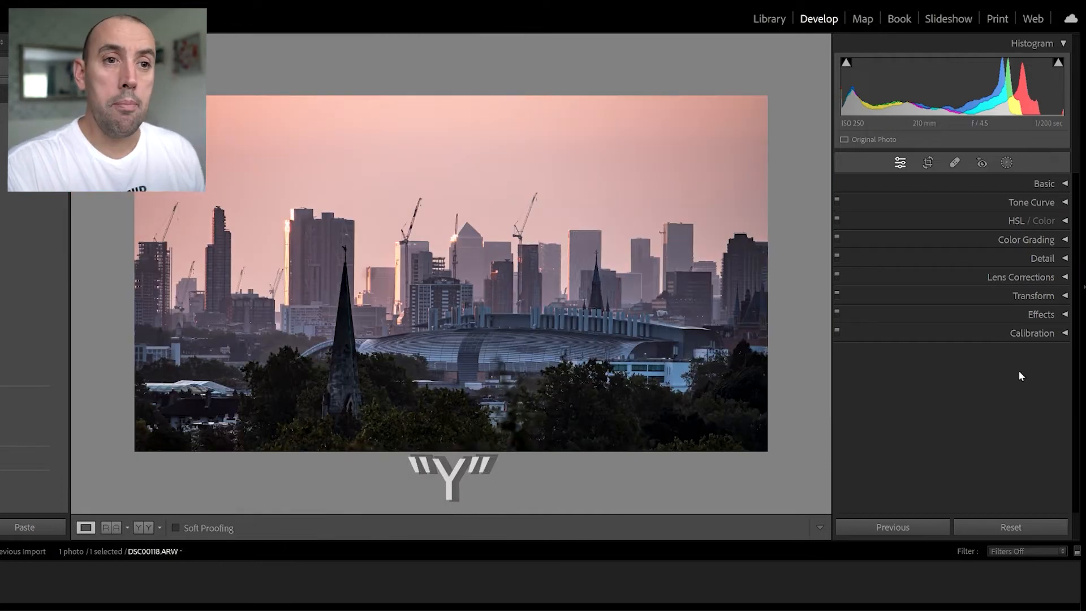
Step: Turn on Remove Chromatic Aberration and Enable Profile Corrections for the lens, and check the available lens makes
left_click(1065, 277)
left_click(896, 315)
left_click(897, 328)
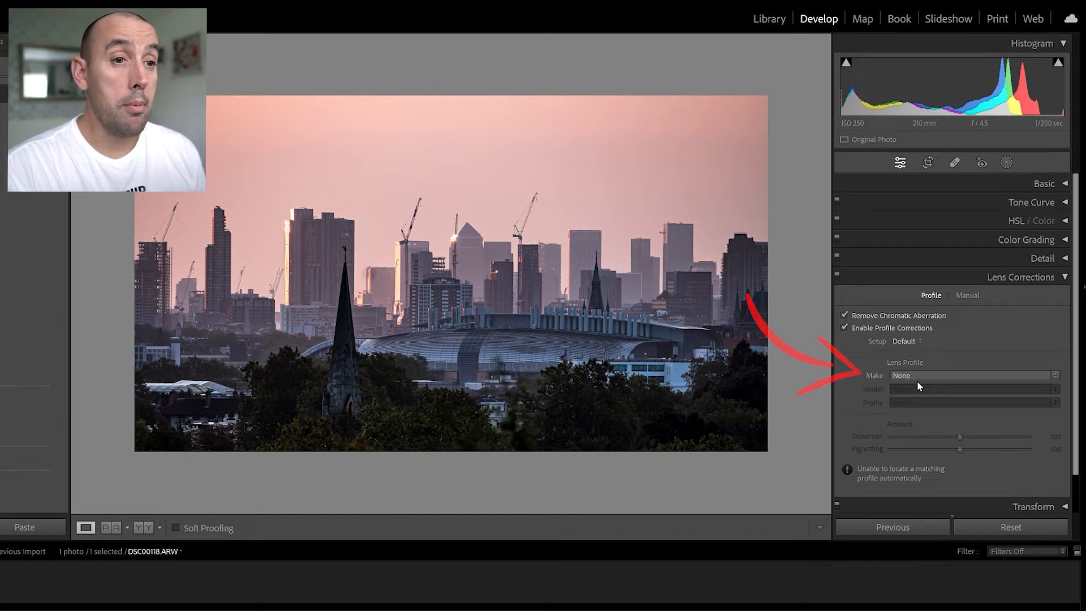
left_click(1056, 376)
left_click(1056, 376)
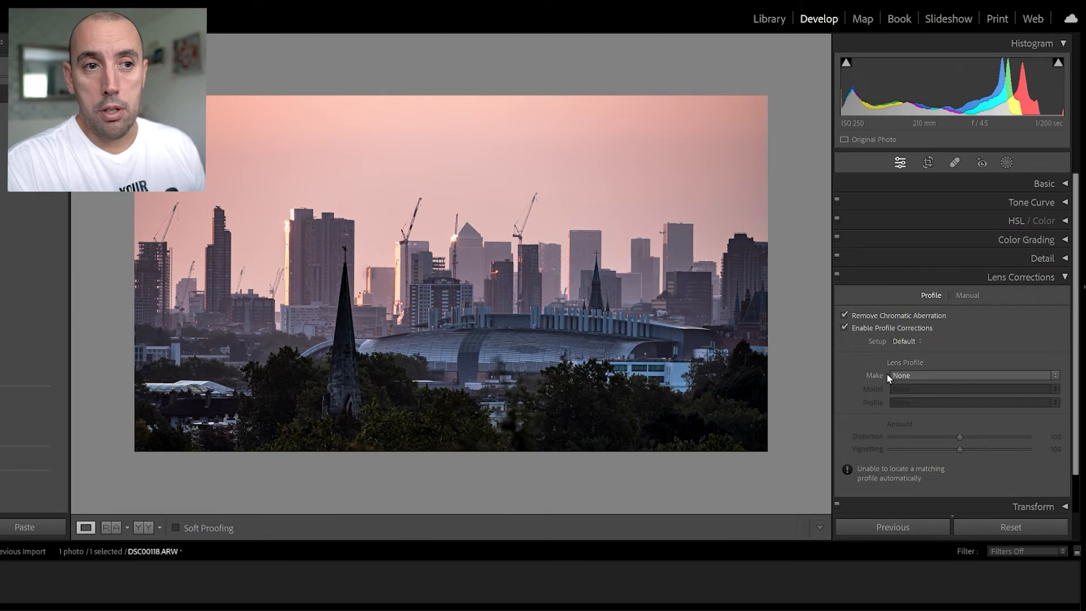
Step: Set the manual lens distortion amount to +6, trying positive and negative amounts against the grid overlay
left_click(964, 295)
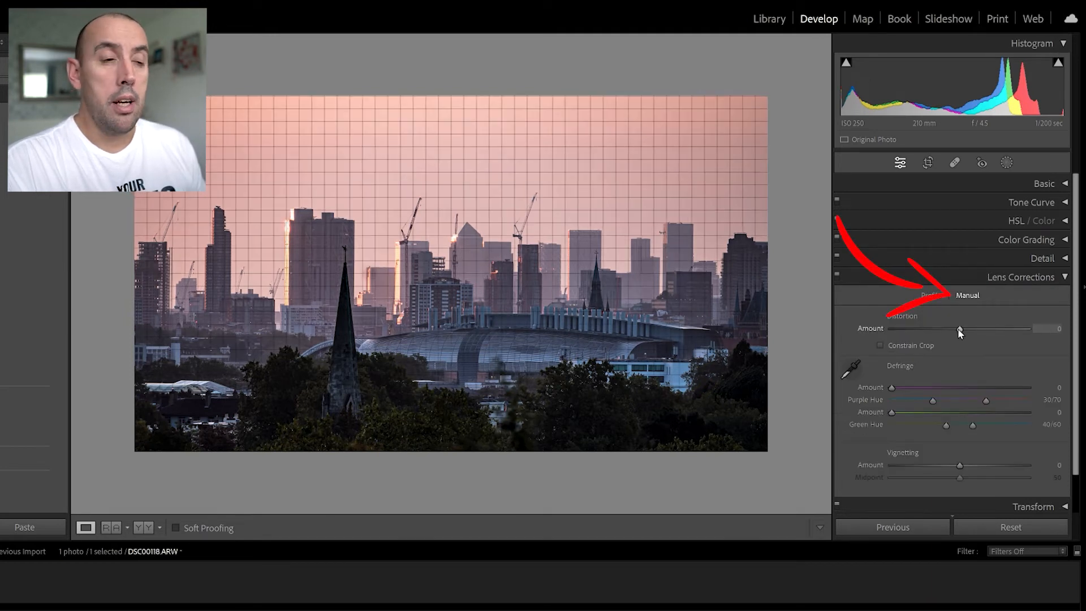
left_click_drag(958, 328, 959, 329)
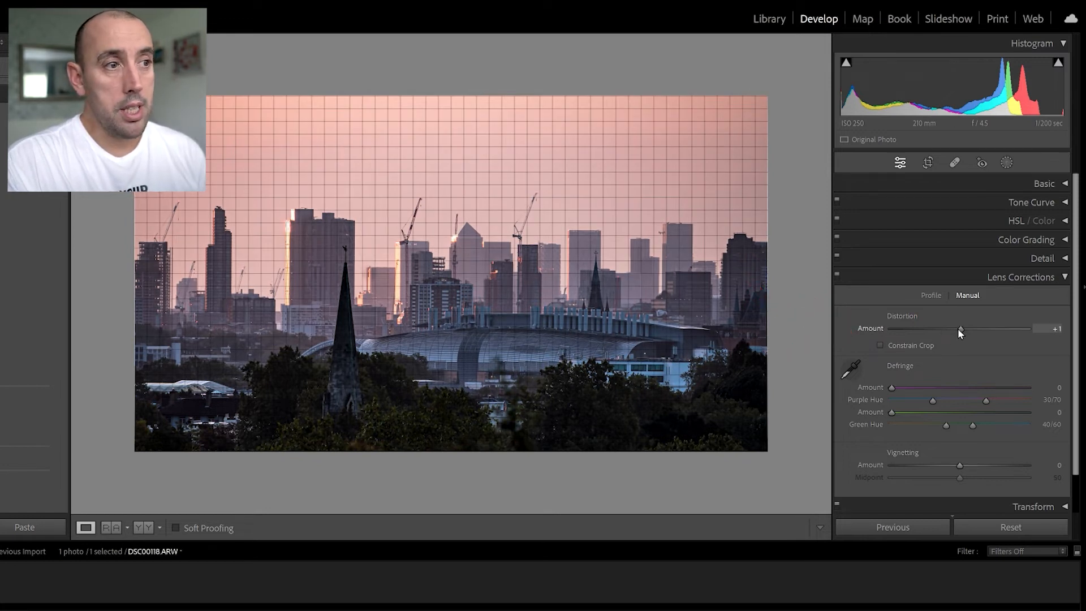
left_click_drag(959, 329, 969, 331)
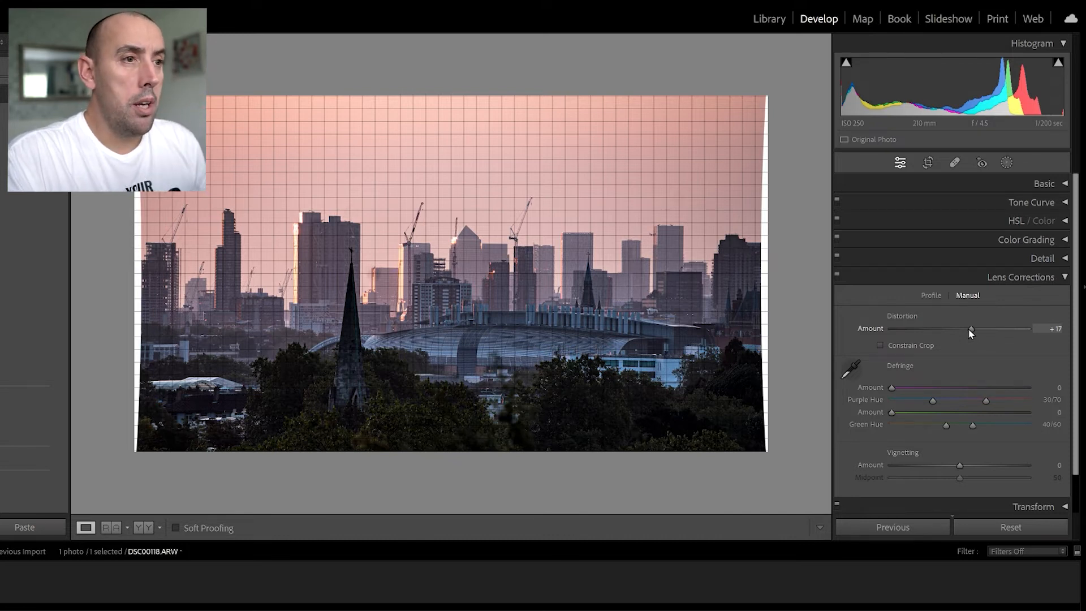
left_click_drag(969, 330, 934, 330)
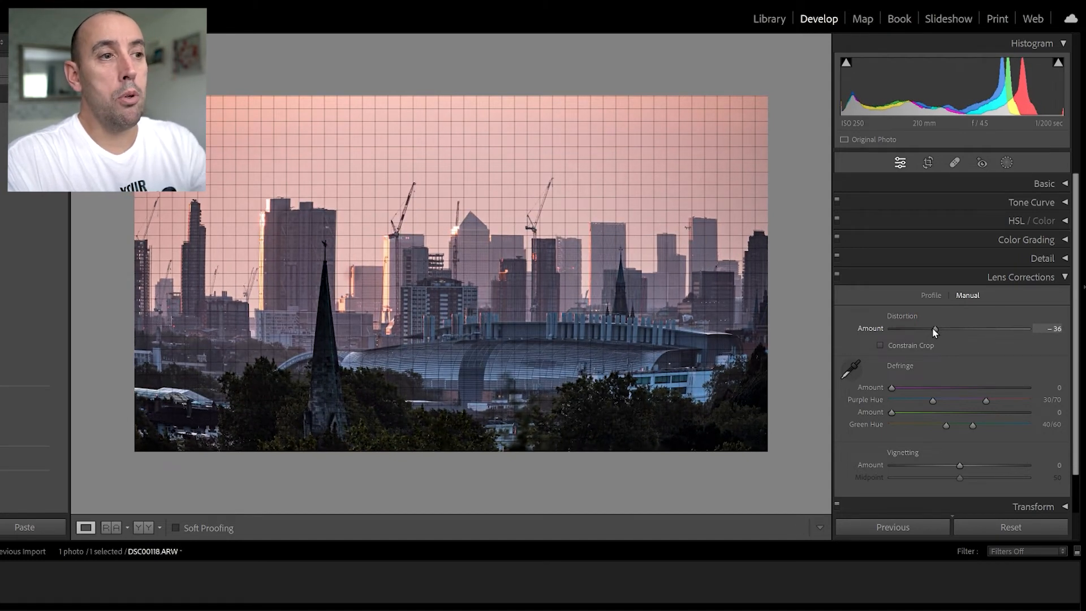
left_click_drag(934, 330, 963, 328)
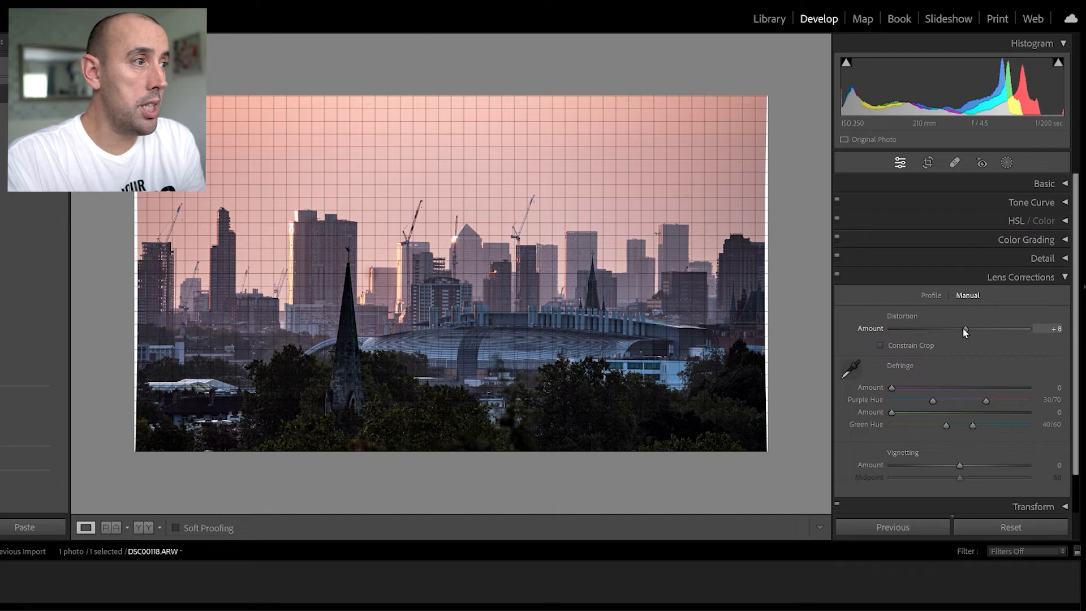
mouse_move(962, 328)
left_mouse_down()
mouse_move(949, 329)
mouse_move(962, 329)
left_mouse_up()
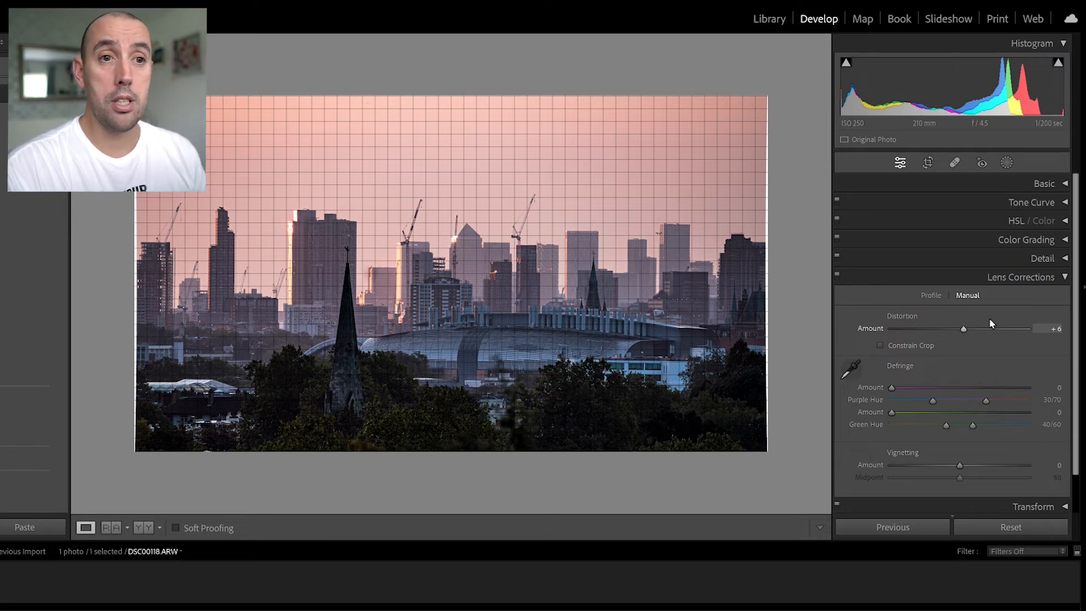
Step: Check the distortion-corrected photo without the grid and turn on Constrain Crop to trim its white edges
left_click(1046, 276)
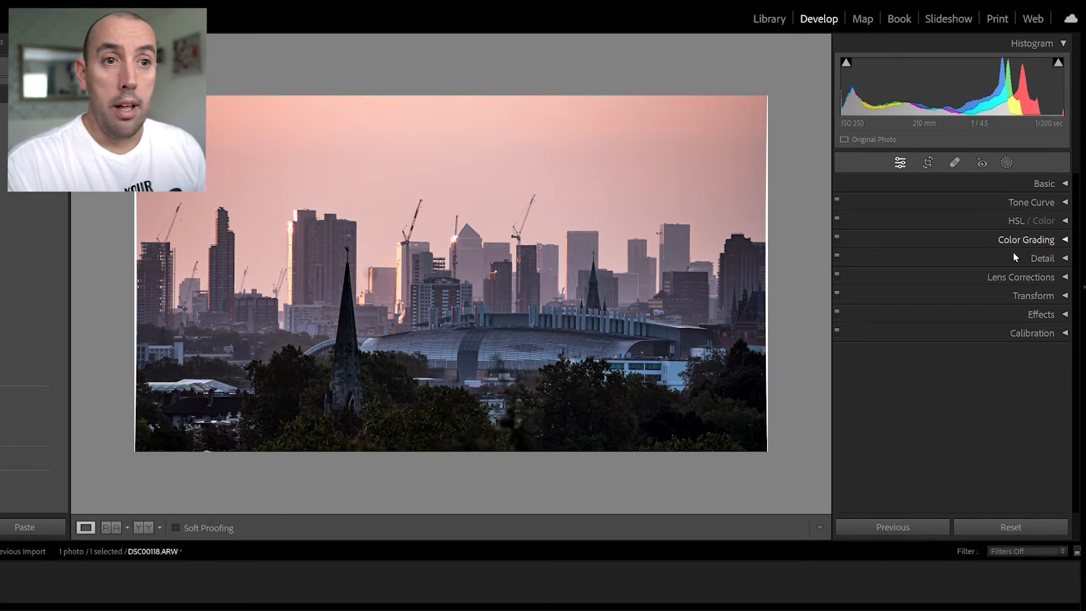
left_click(1066, 279)
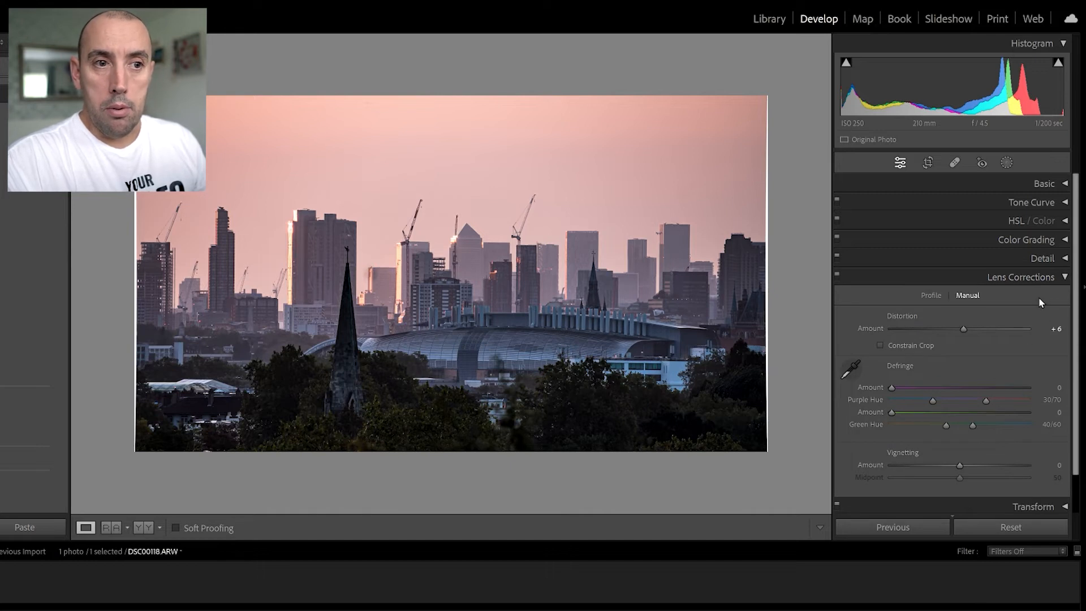
left_click(908, 345)
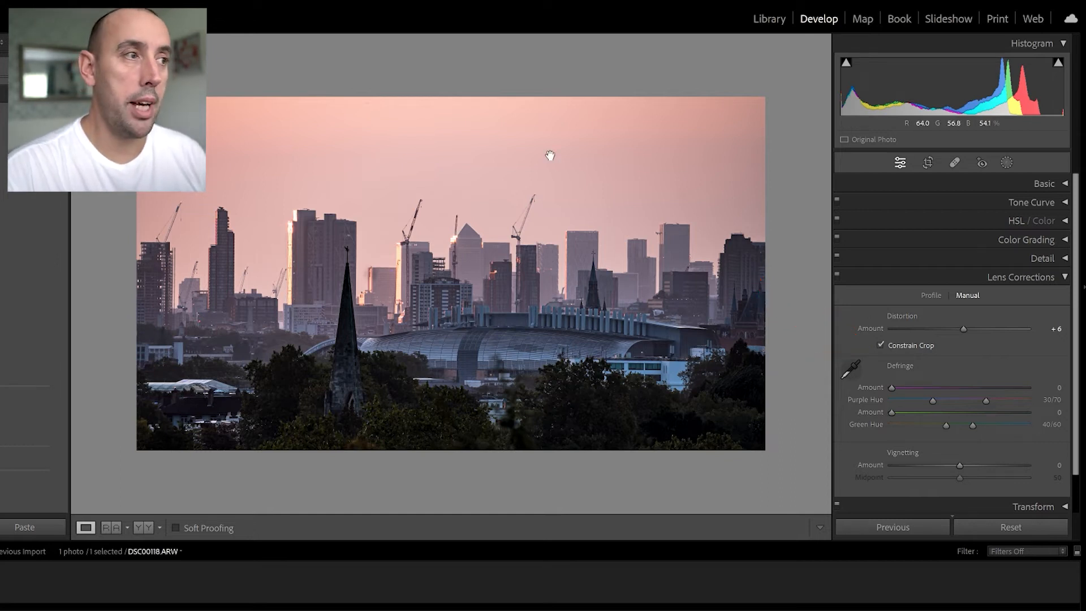
Step: Inspect the zoomed-in photo for leftover dust spots and remove the one near the sky's upper edge with the size 76 Remove brush
left_click(1064, 279)
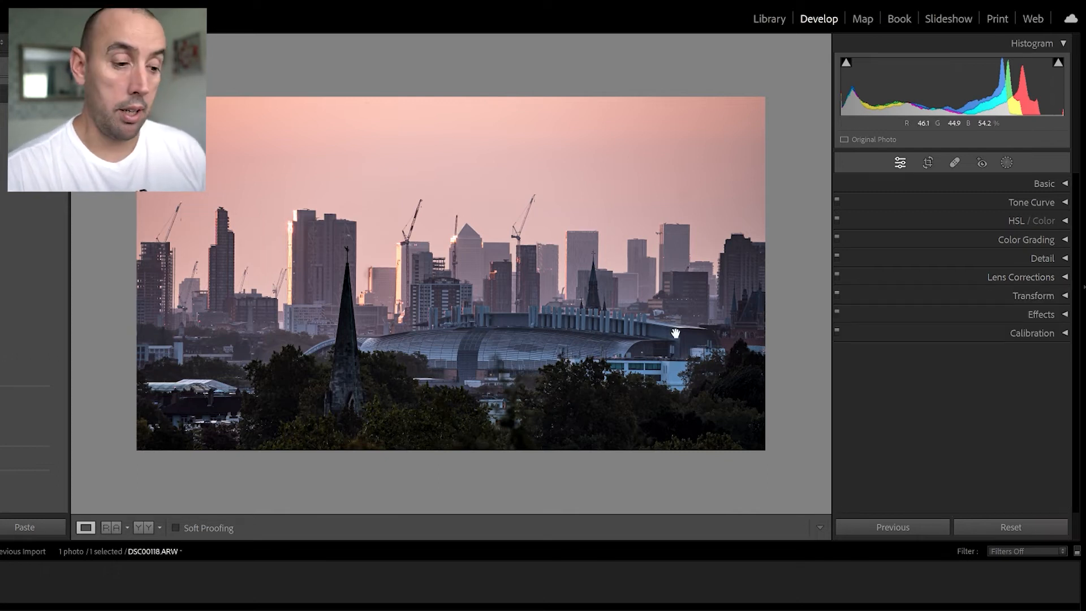
key("ctrl+plus")
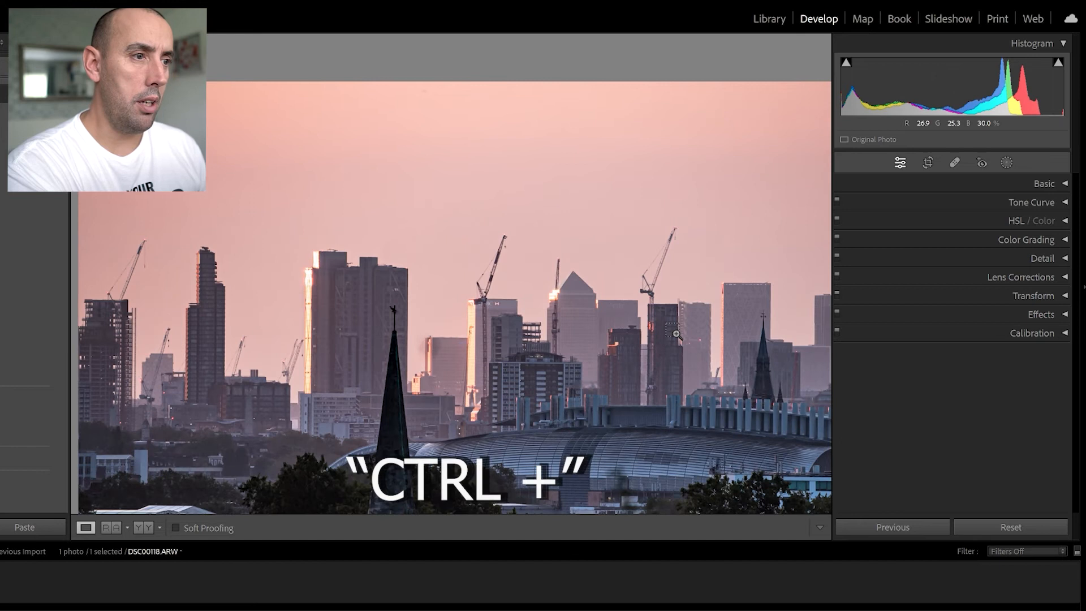
left_click_drag(723, 422, 760, 400)
left_click_drag(599, 326, 528, 288)
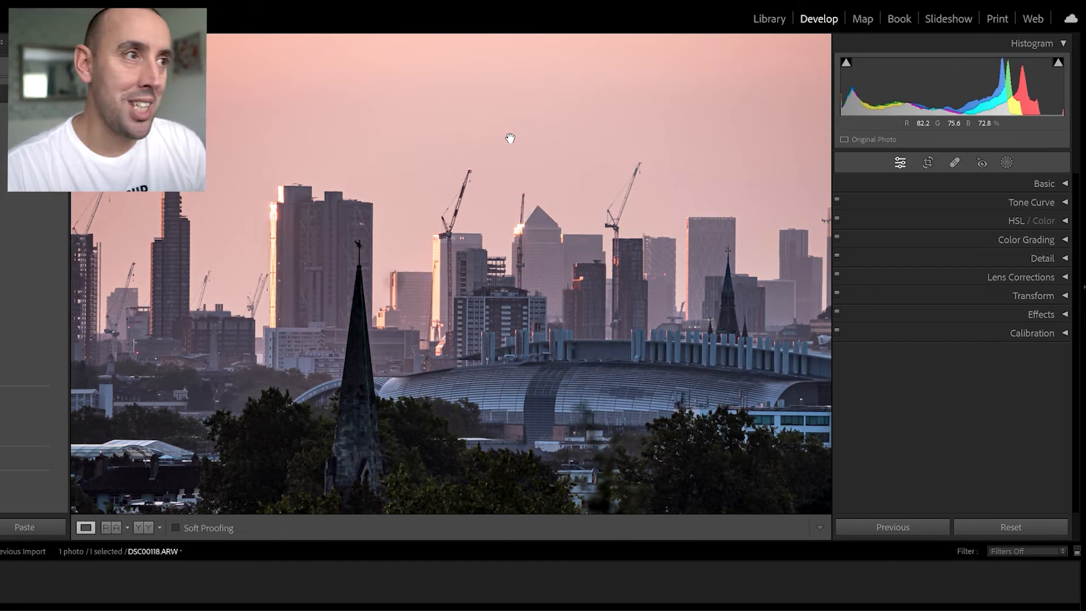
left_click_drag(517, 139, 571, 232)
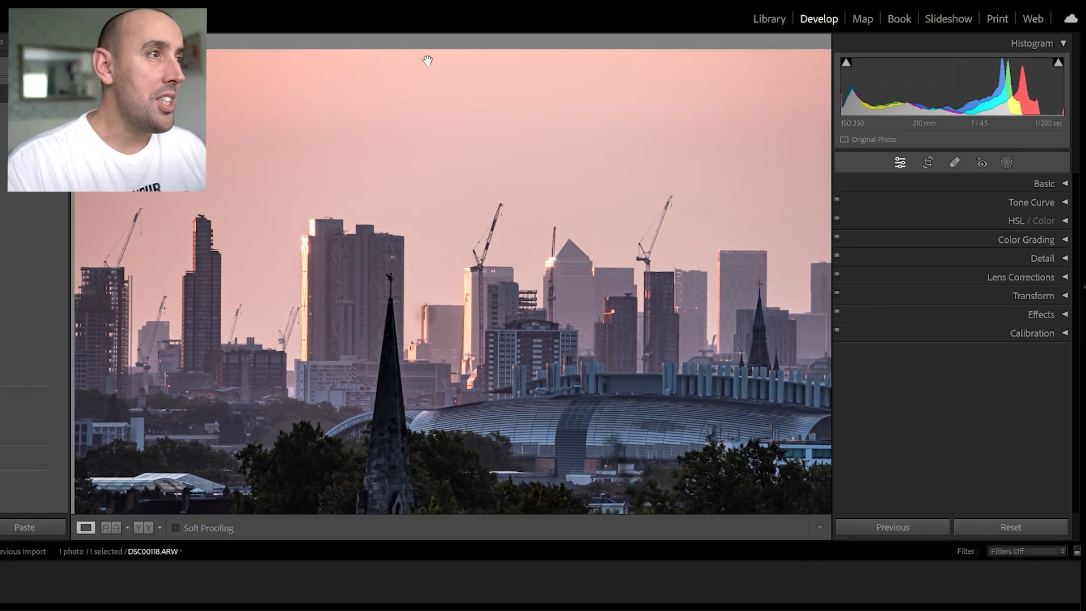
left_click_drag(431, 85, 425, 96)
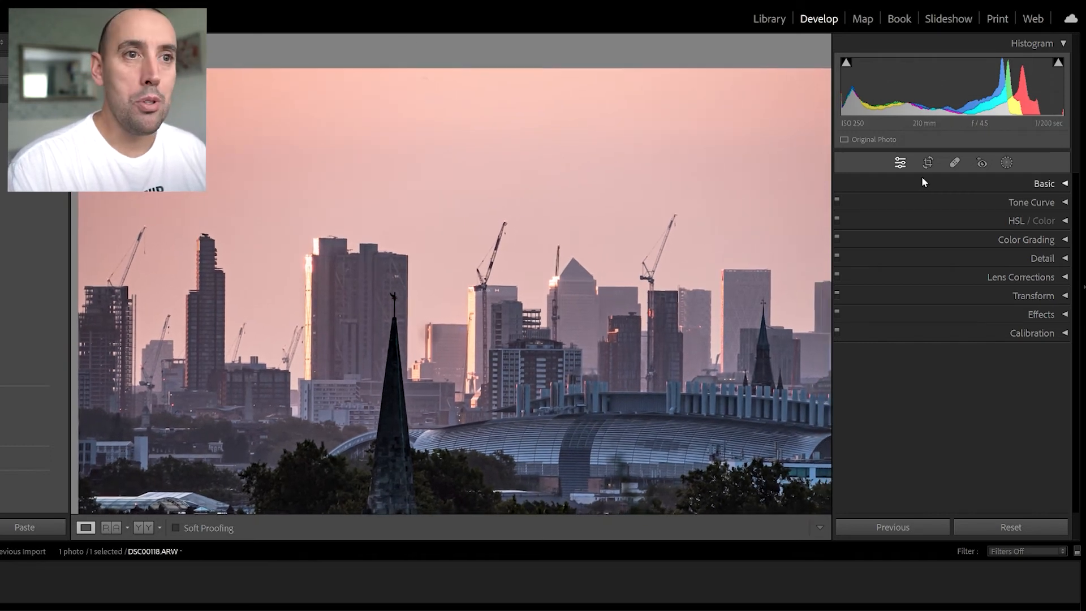
left_click(954, 164)
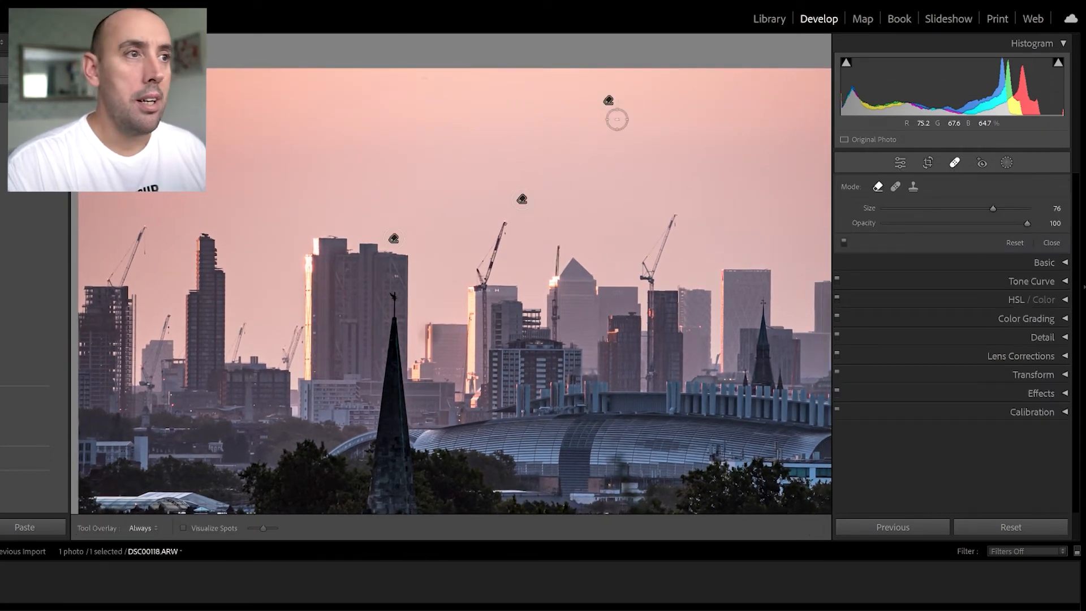
left_click(425, 78)
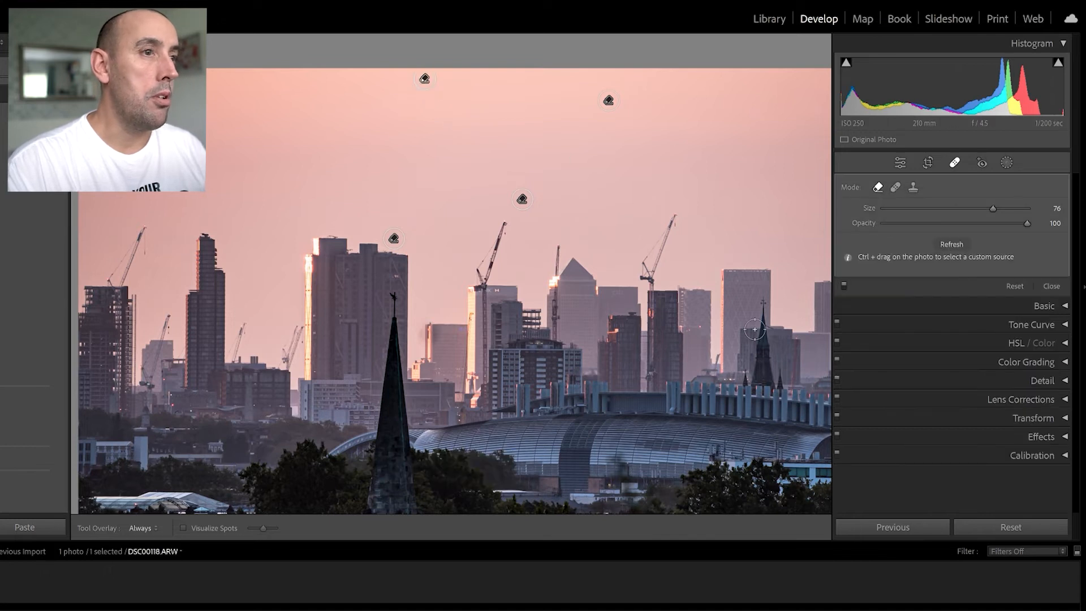
left_click(1051, 286)
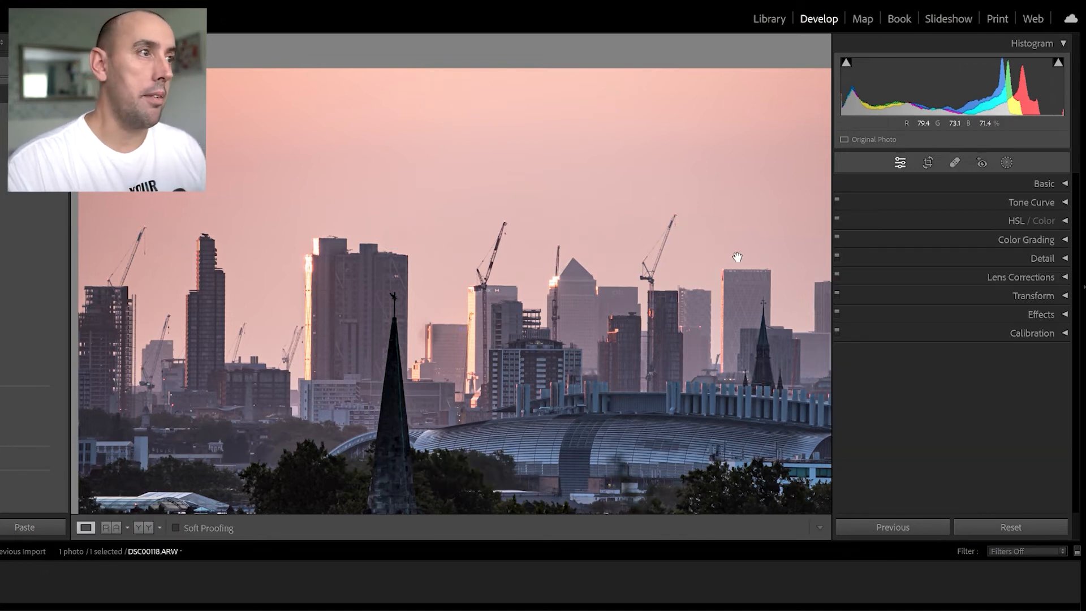
left_click(737, 258)
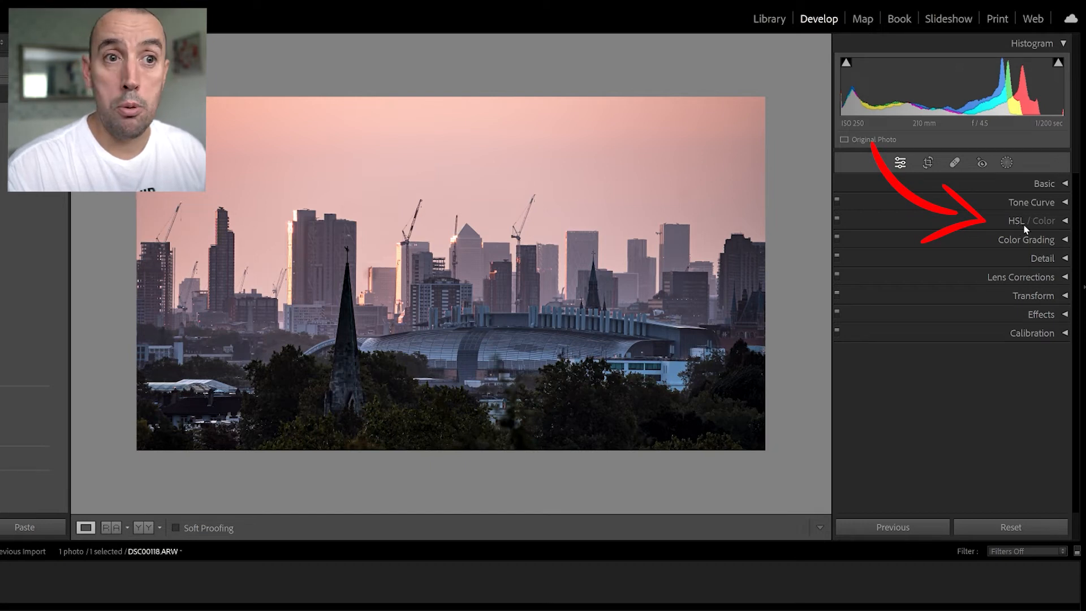
Step: Set the HSL saturation of red to +33, orange to +38 and yellow to +27, trying all three at +100 first
left_click(1060, 223)
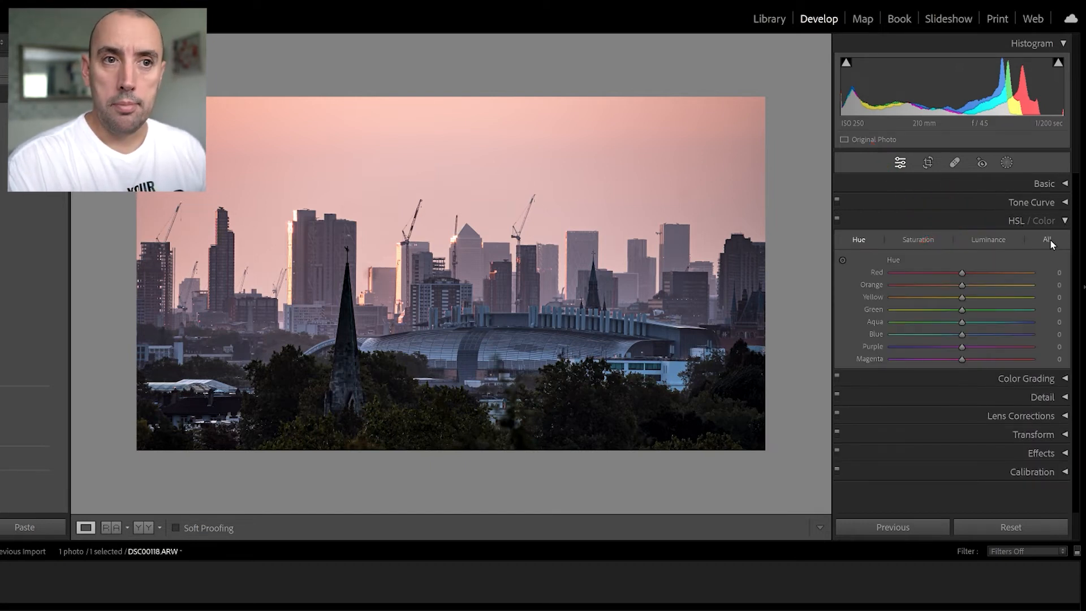
left_click(927, 240)
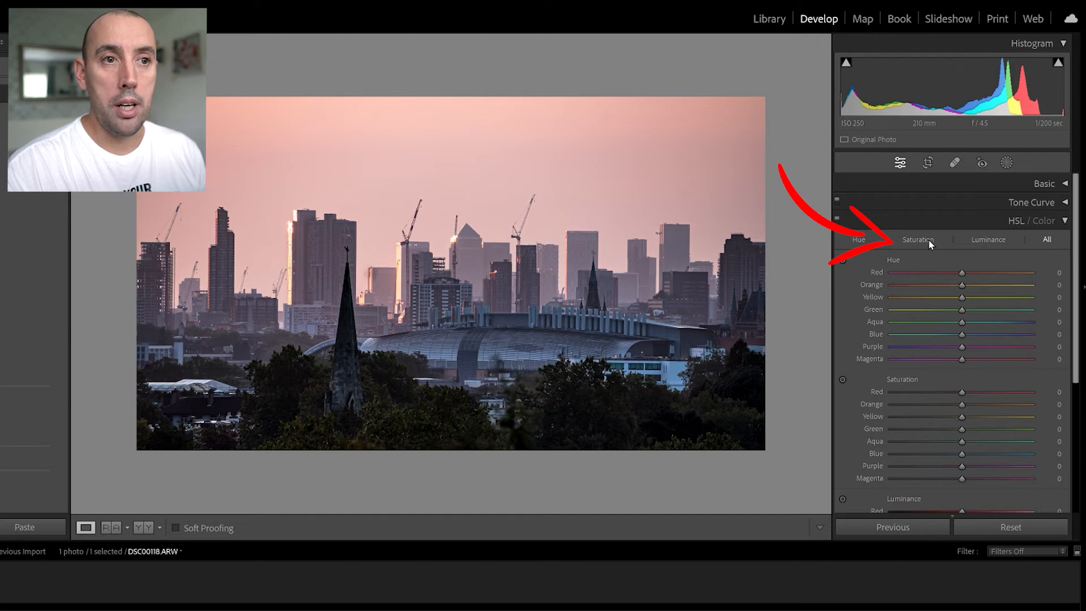
left_click(930, 244)
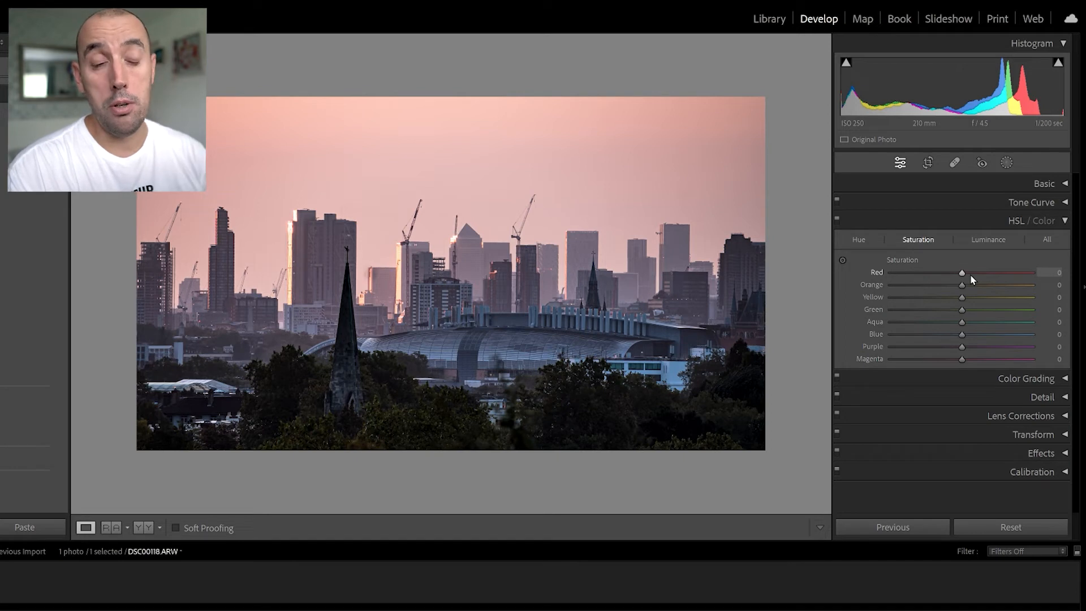
mouse_move(960, 274)
left_mouse_down()
mouse_move(1001, 275)
mouse_move(933, 275)
mouse_move(1048, 276)
left_mouse_up()
left_click_drag(961, 285, 1051, 284)
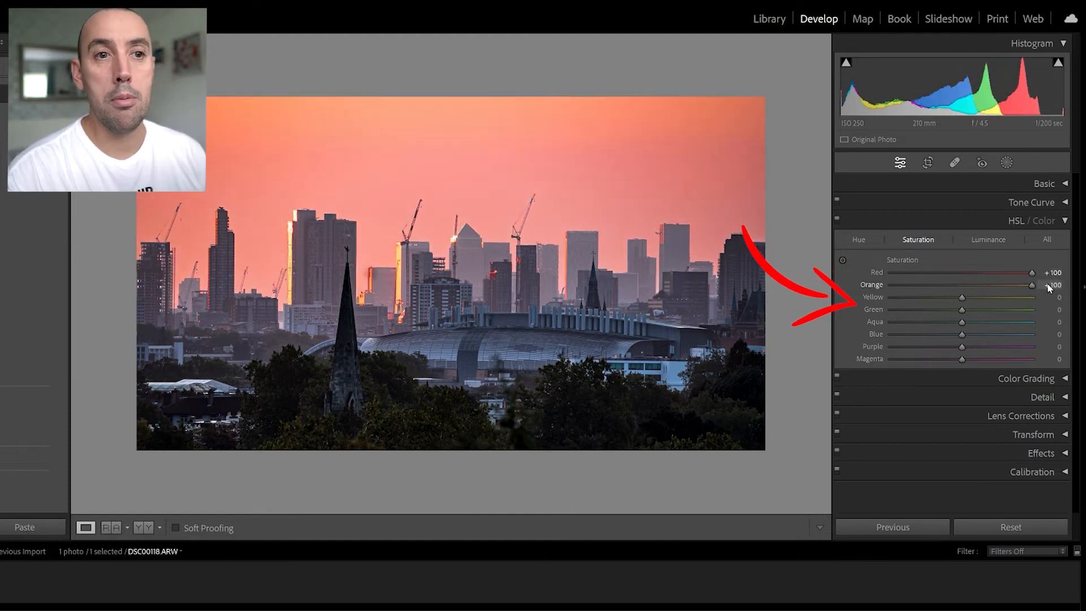
left_click_drag(961, 298, 1041, 299)
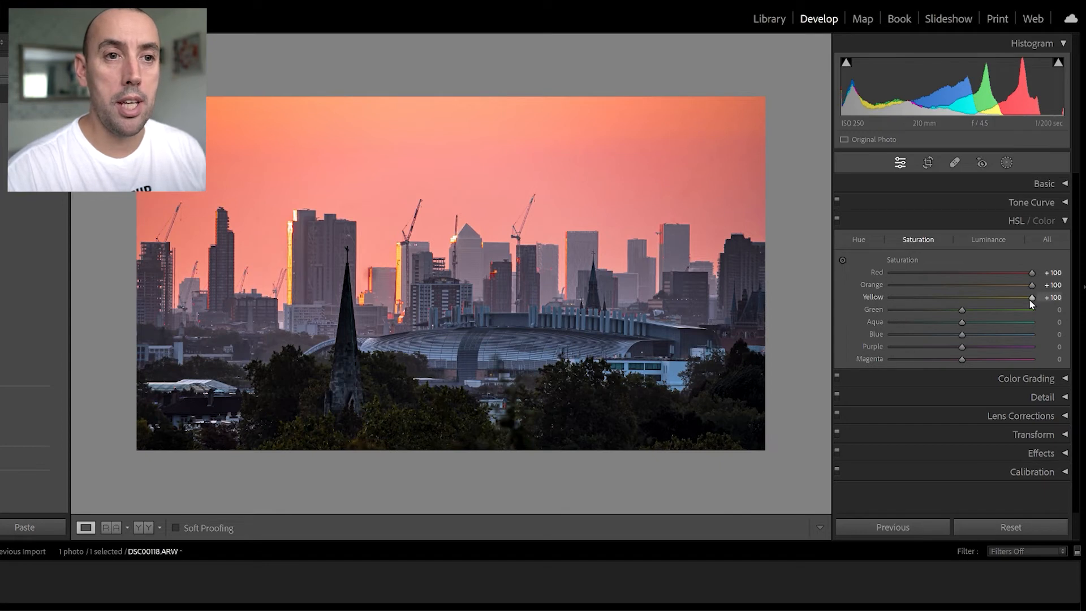
left_click_drag(1027, 298, 961, 298)
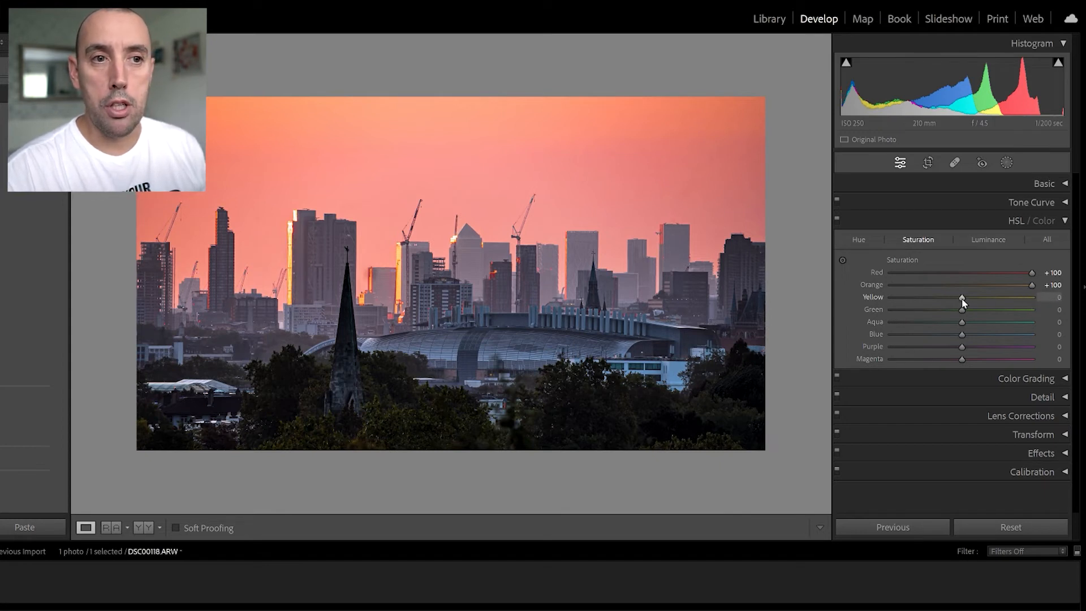
double_click(1030, 284)
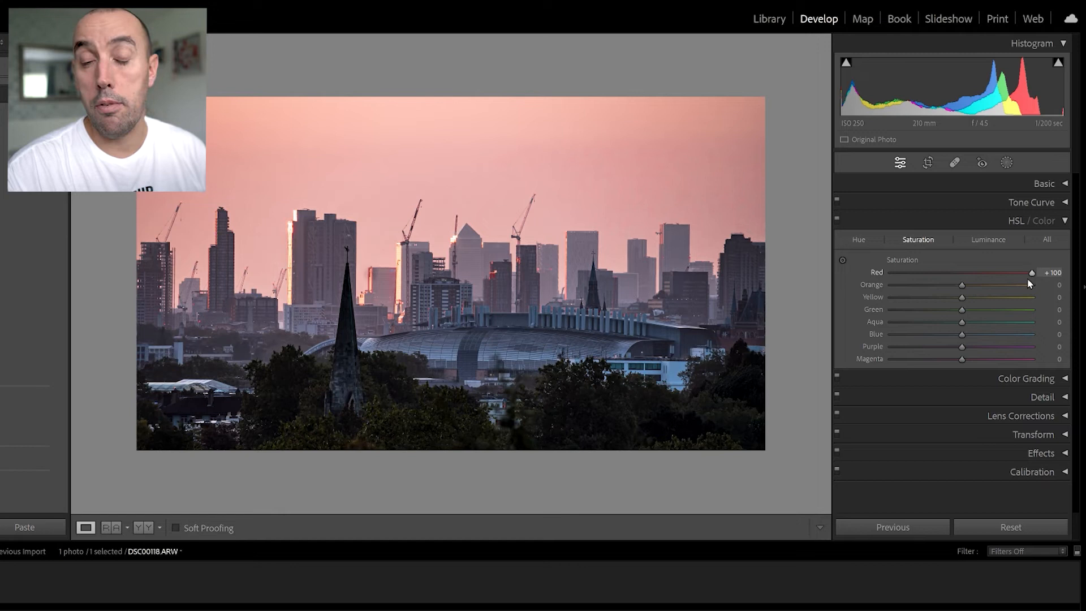
left_click_drag(1033, 274, 985, 274)
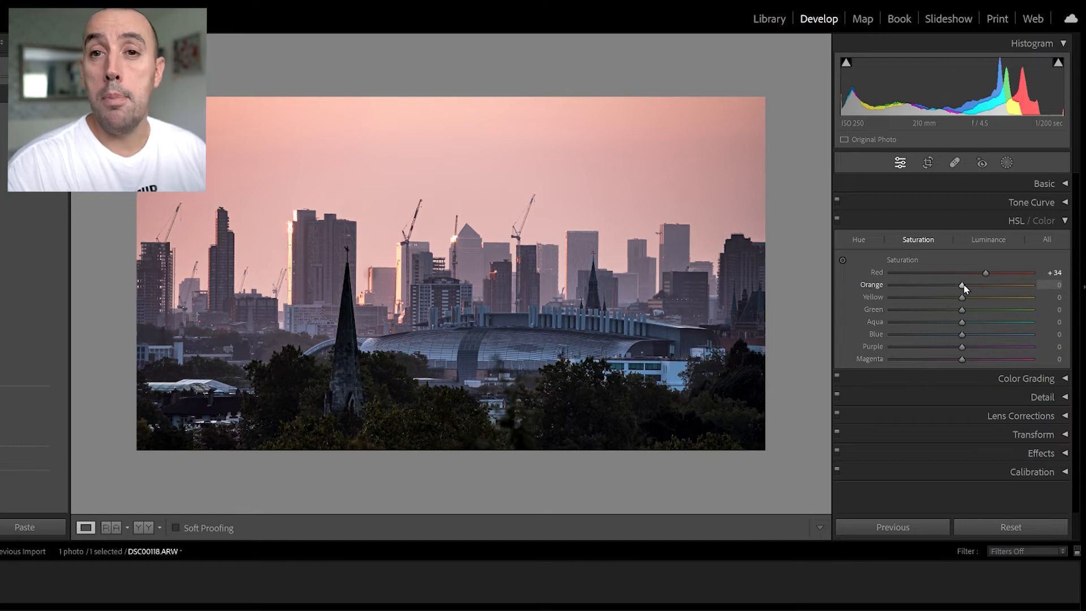
mouse_move(993, 287)
left_mouse_down()
mouse_move(974, 292)
mouse_move(993, 289)
mouse_move(983, 297)
mouse_move(997, 300)
mouse_move(982, 299)
mouse_move(986, 273)
left_mouse_up()
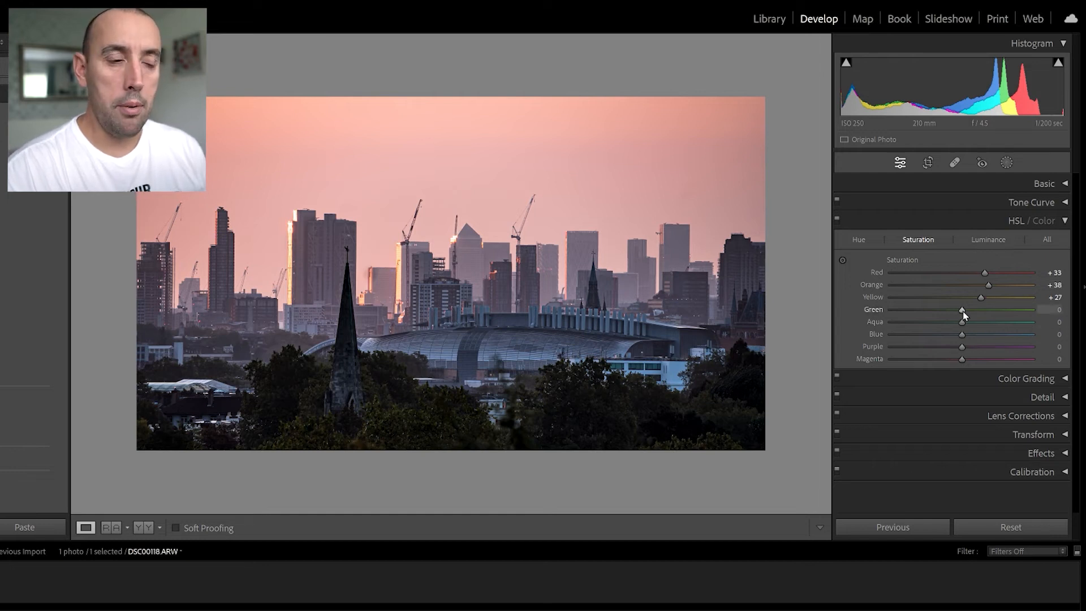
Step: Refine the saturation to orange +31, yellow +31, green +34 and aqua -1, trying lower and higher yellow and green amounts
mouse_move(963, 311)
left_mouse_down()
mouse_move(927, 309)
mouse_move(956, 310)
left_mouse_up()
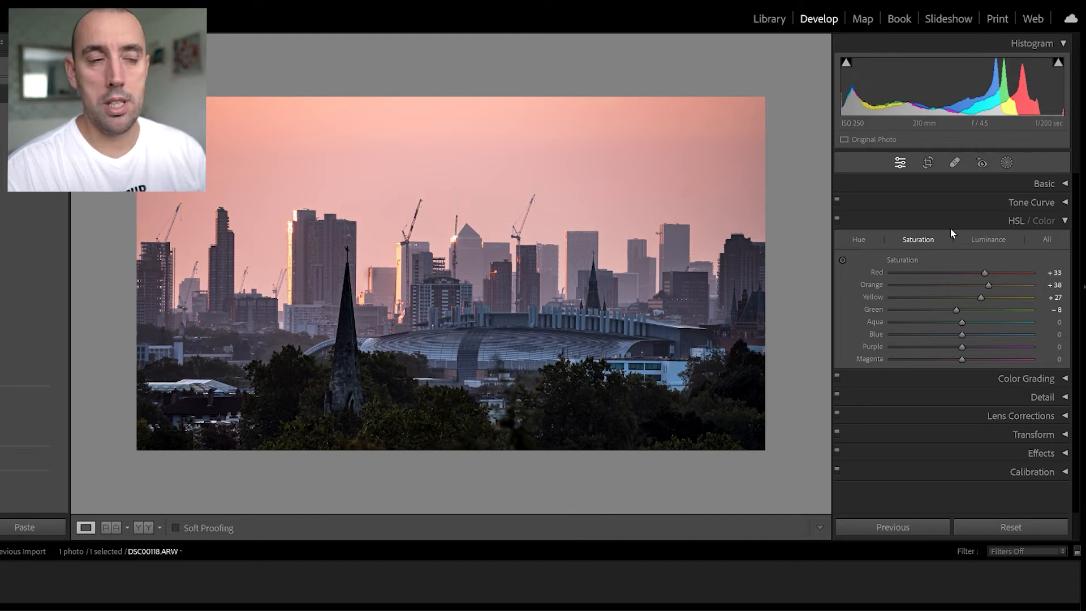
left_click_drag(956, 309, 974, 329)
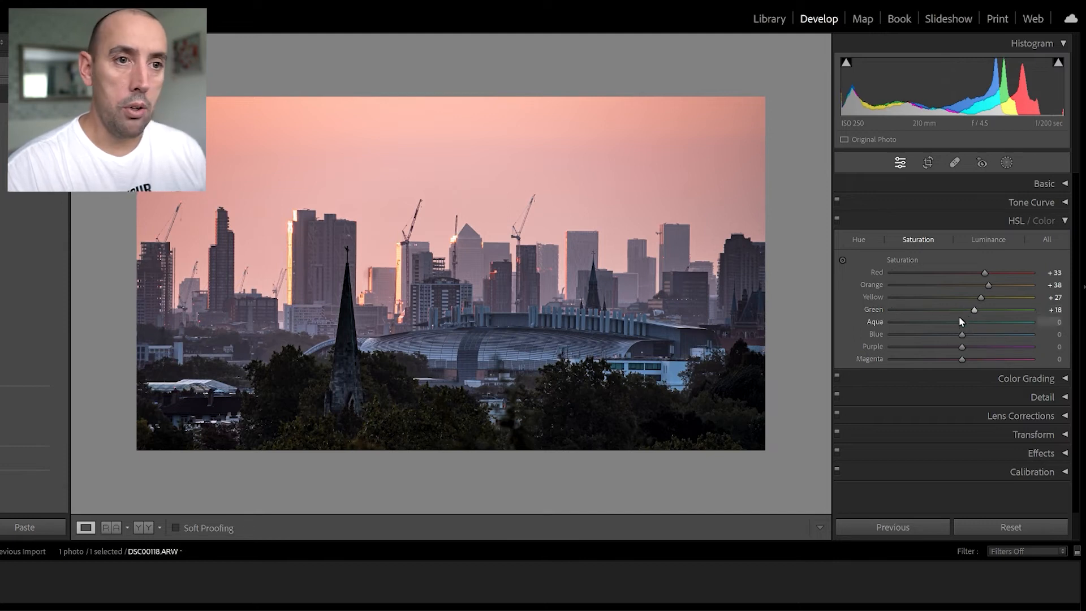
double_click(972, 311)
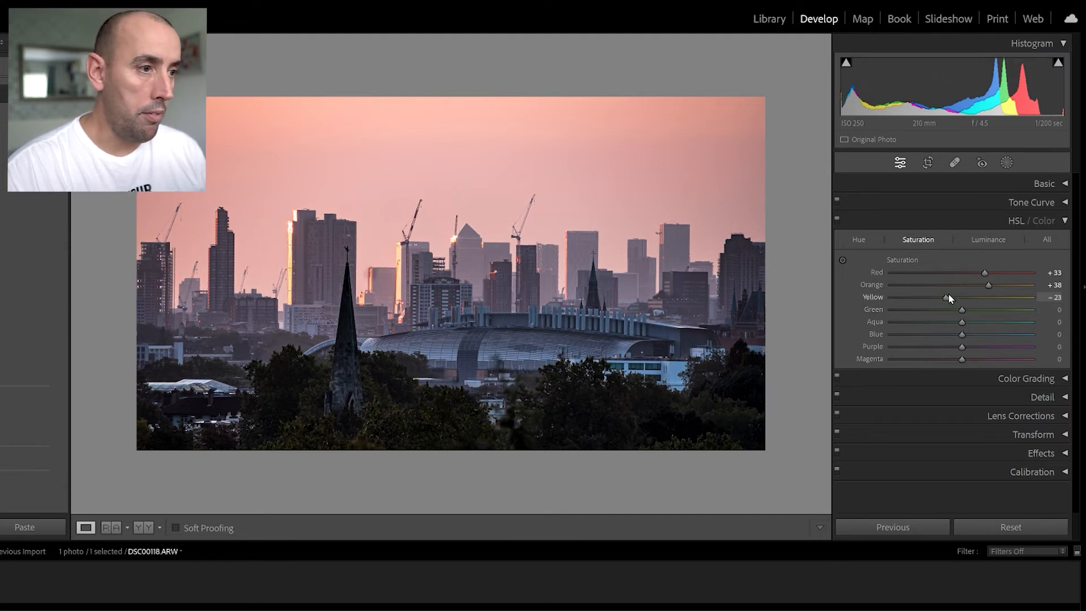
left_click_drag(941, 300, 920, 311)
mouse_move(994, 313)
left_mouse_down()
mouse_move(978, 311)
mouse_move(982, 298)
mouse_move(976, 313)
mouse_move(983, 298)
mouse_move(982, 310)
left_mouse_up()
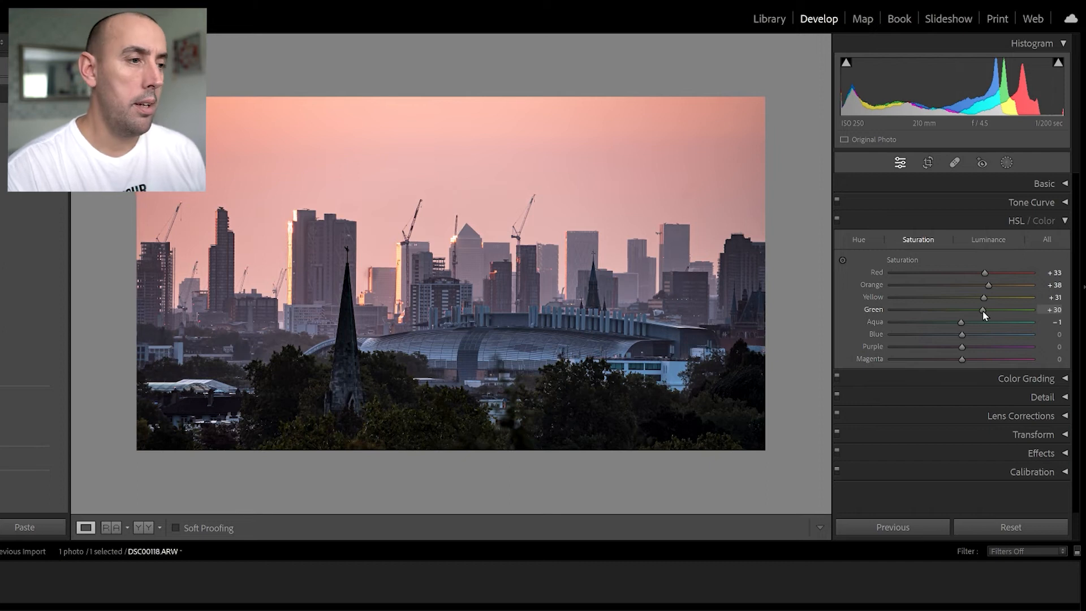
left_click_drag(988, 284, 984, 284)
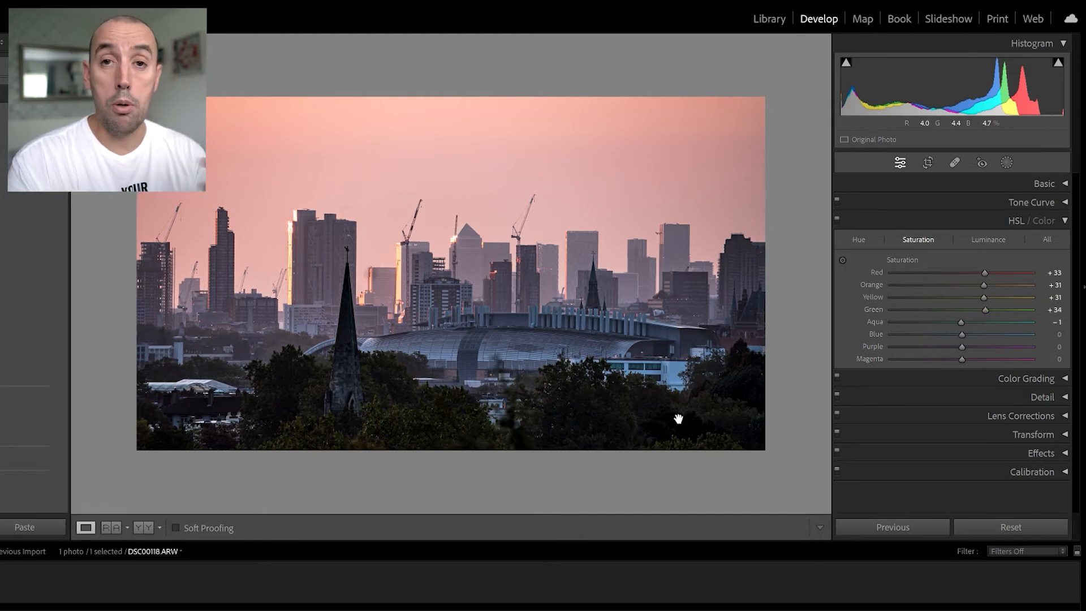
Step: Set the luminance of red to -5, orange to -2, yellow to +42 and green to +45, trying red as low as -100
left_click(983, 239)
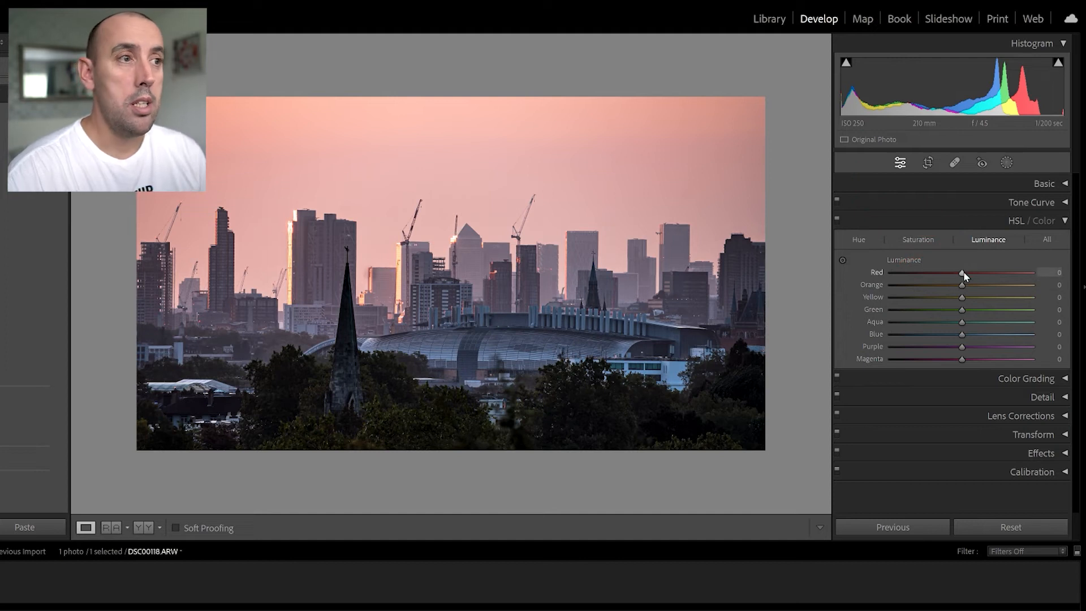
mouse_move(889, 275)
left_mouse_down()
mouse_move(943, 280)
mouse_move(901, 284)
left_mouse_up()
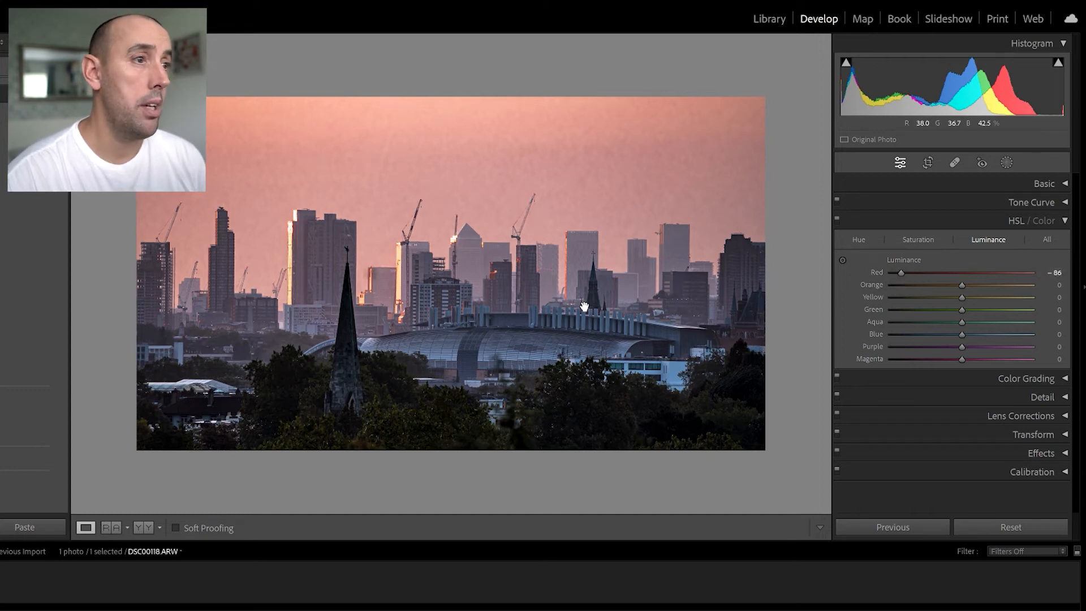
left_click_drag(898, 271, 958, 274)
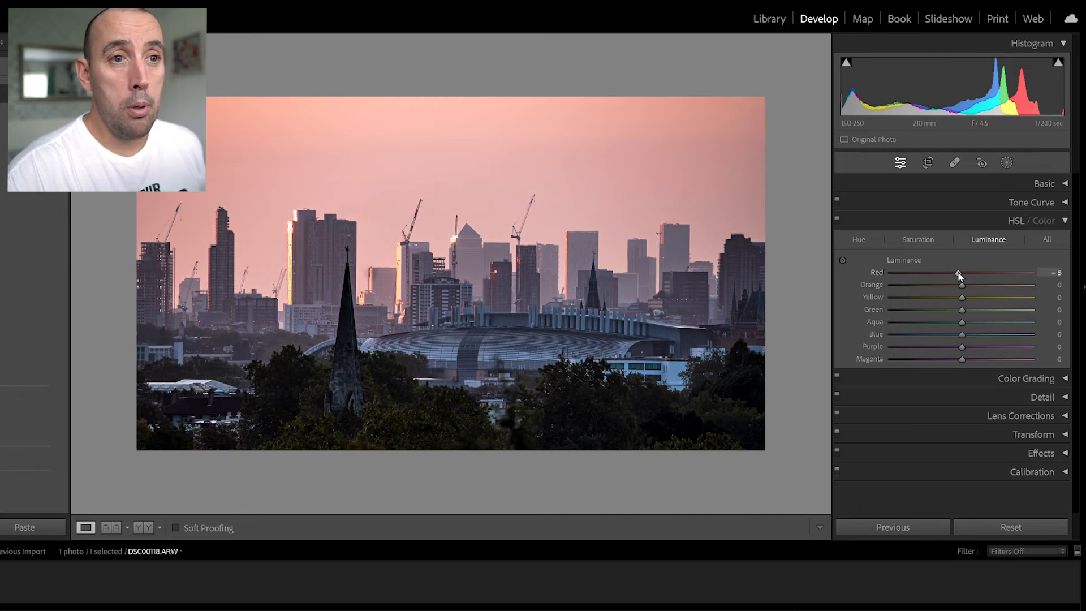
left_click_drag(959, 274, 850, 281)
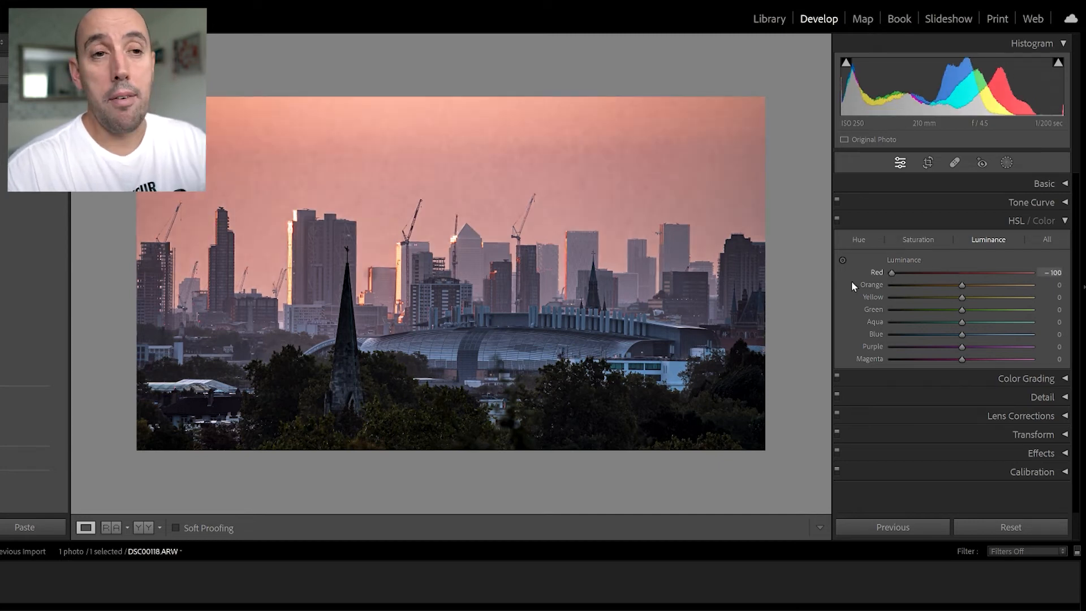
left_click_drag(855, 281, 962, 277)
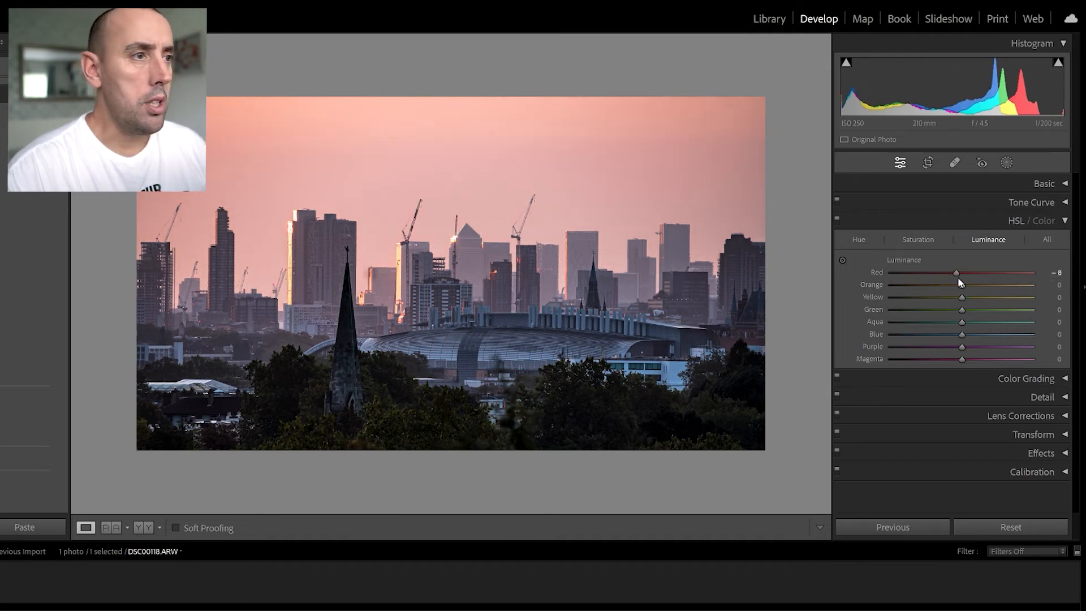
left_click_drag(954, 284, 984, 314)
double_click(954, 288)
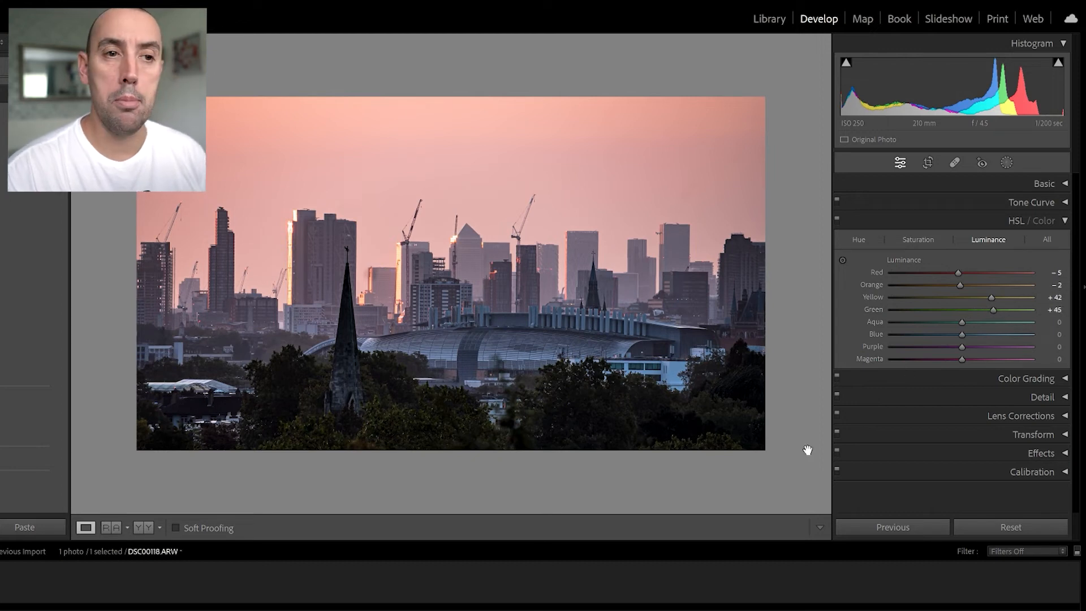
Step: Set the luminance of aqua to +15, blue to +34 and purple to +7, and the saturation of aqua to 0 and blue to -46
left_click_drag(961, 333, 988, 333)
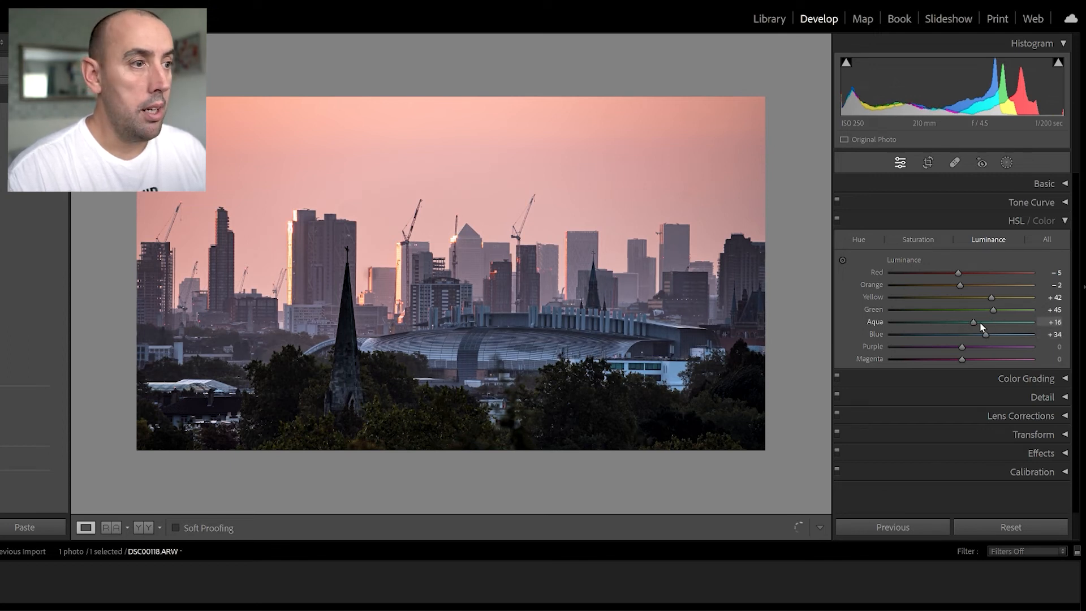
left_click(971, 323)
mouse_move(963, 346)
left_mouse_down()
mouse_move(952, 351)
mouse_move(990, 351)
mouse_move(960, 351)
mouse_move(987, 350)
mouse_move(969, 353)
left_mouse_up()
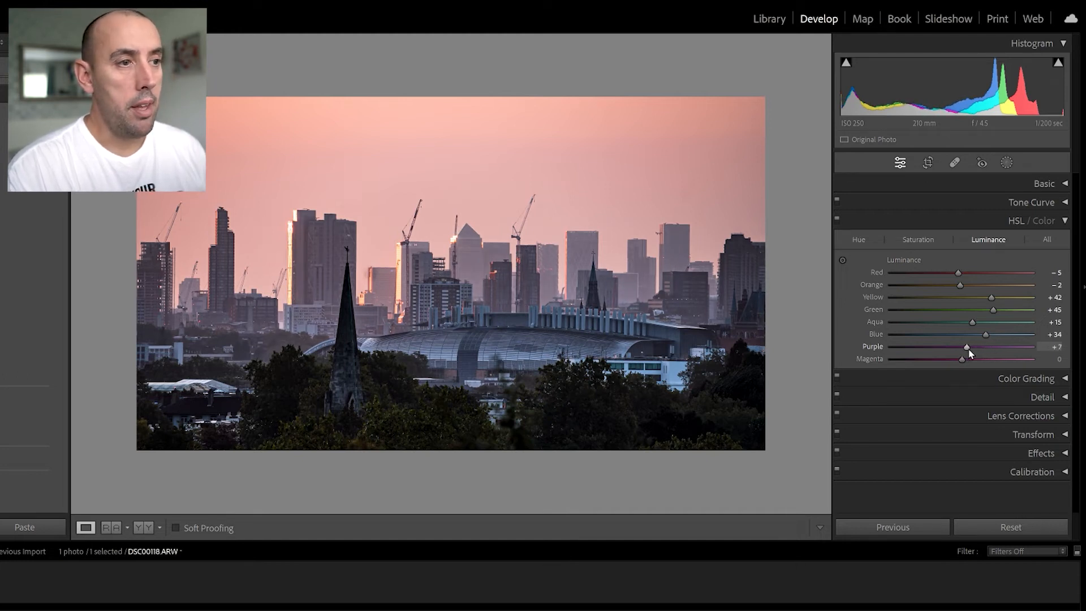
left_click(919, 240)
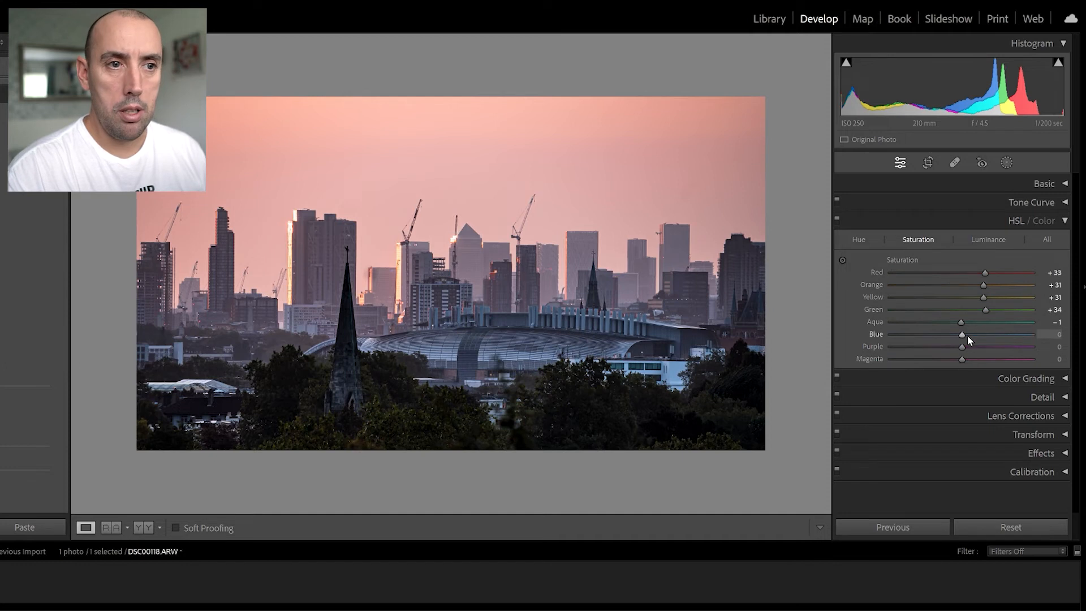
left_click_drag(961, 325, 929, 338)
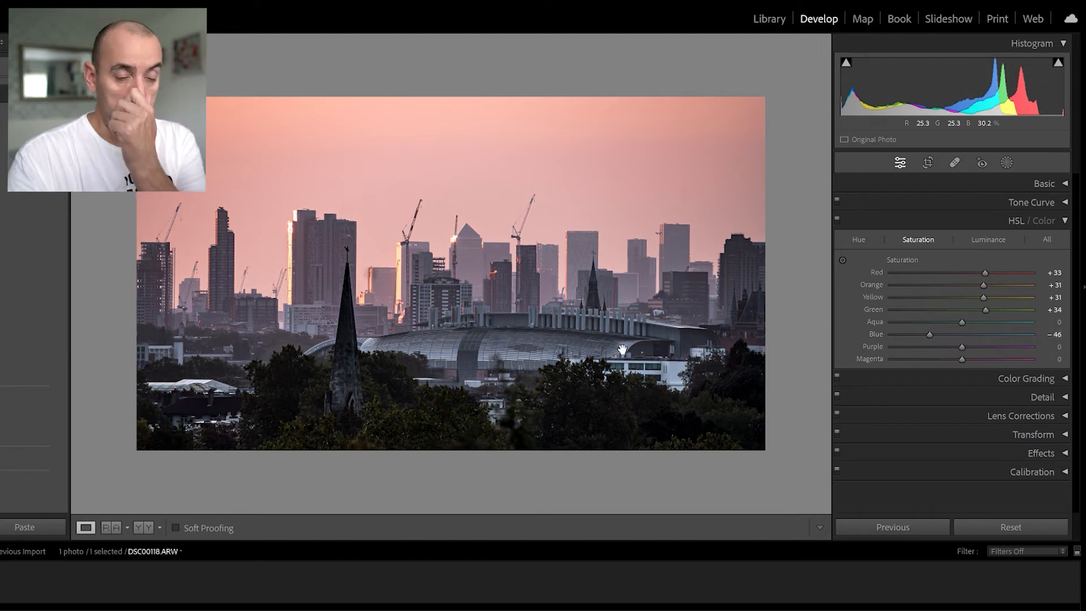
Step: Set the HSL hue of red to -36 and orange to -34, trying red at -53 and -43 first
left_click(859, 240)
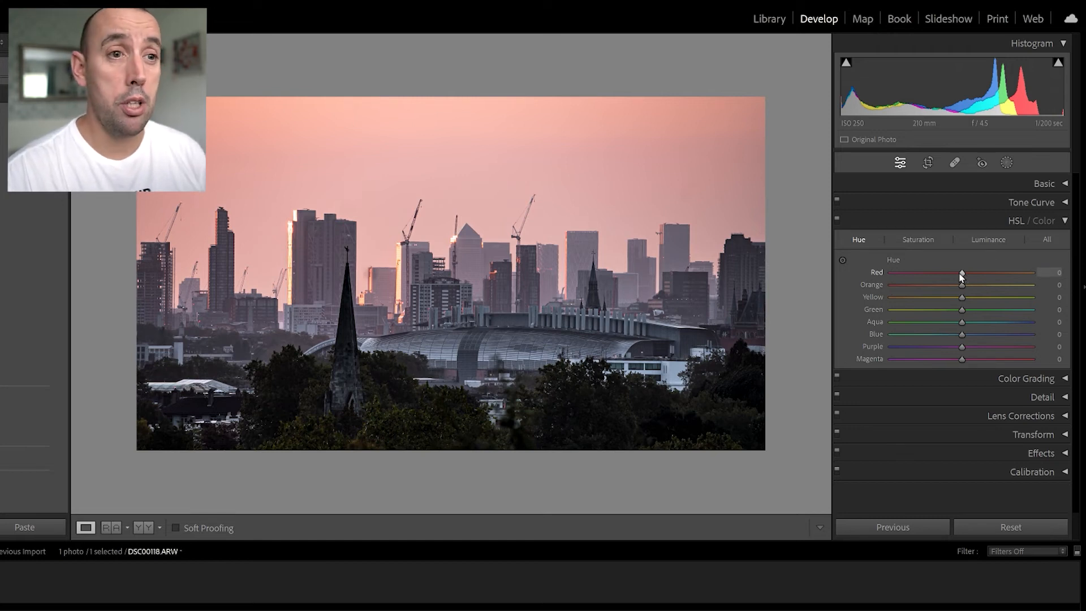
left_click_drag(963, 273, 925, 277)
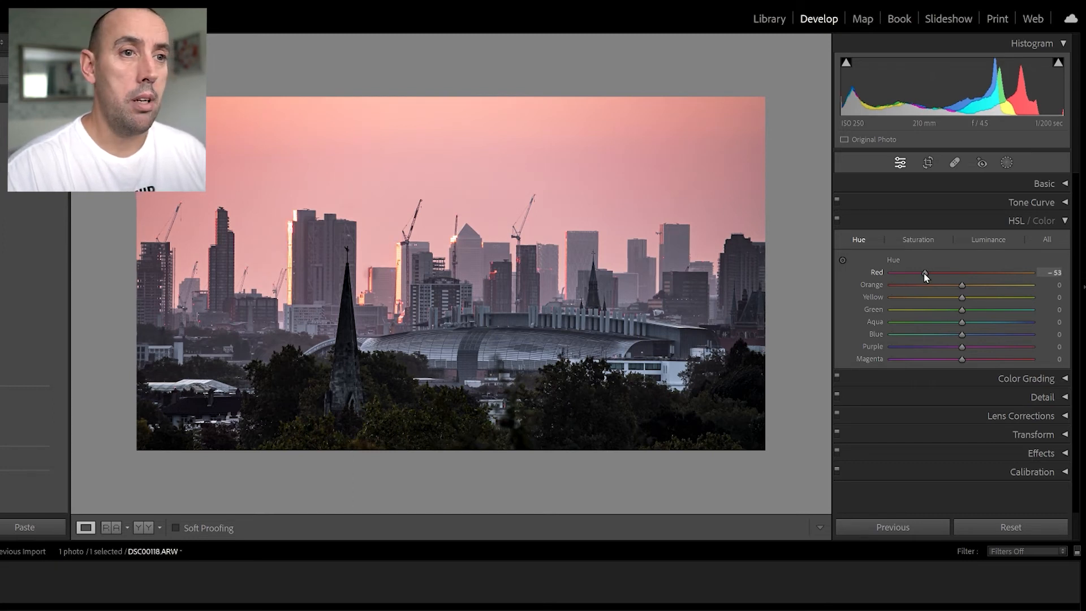
left_click_drag(962, 286, 939, 286)
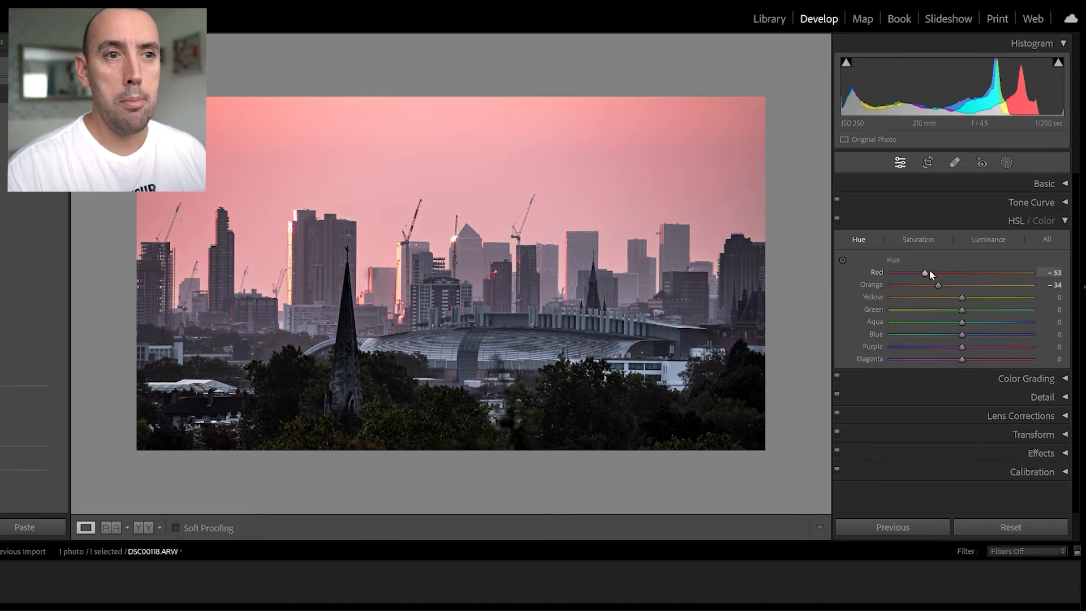
left_click_drag(925, 275, 932, 275)
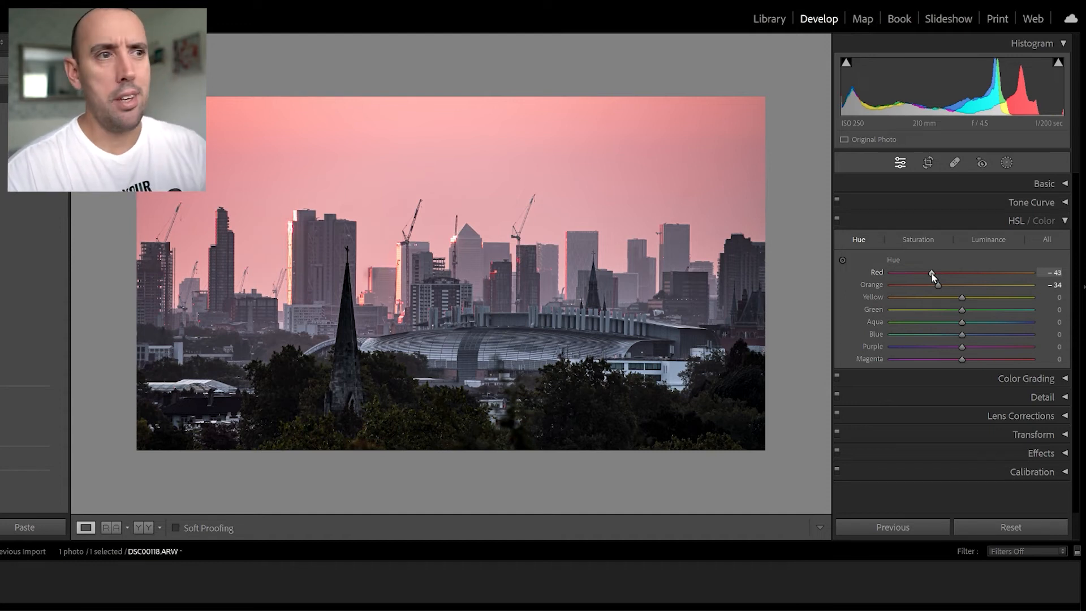
left_click_drag(932, 277, 937, 277)
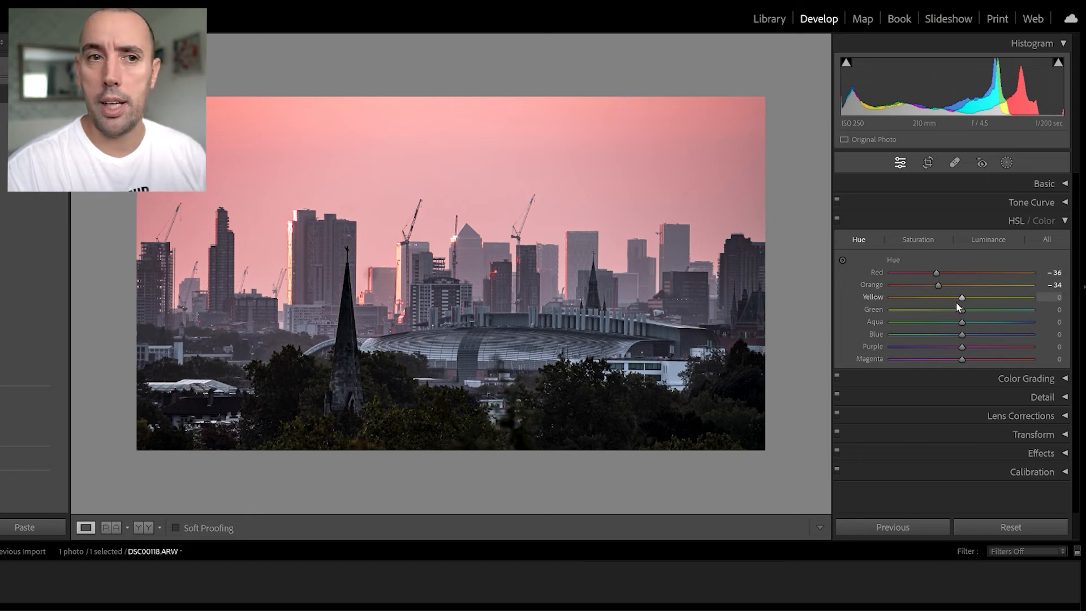
Step: Set the HSL hue of yellow to -23, blue to -7 and purple to -51, and close the HSL settings
mouse_move(961, 300)
left_mouse_down()
mouse_move(939, 297)
mouse_move(973, 307)
mouse_move(936, 308)
mouse_move(976, 303)
mouse_move(930, 301)
mouse_move(945, 307)
left_mouse_up()
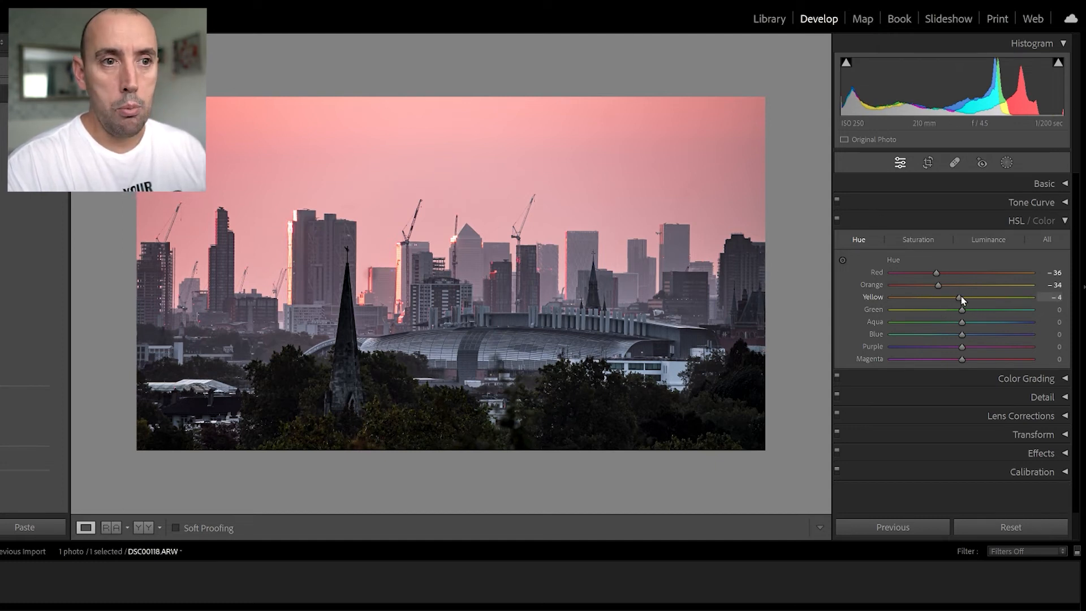
double_click(963, 297)
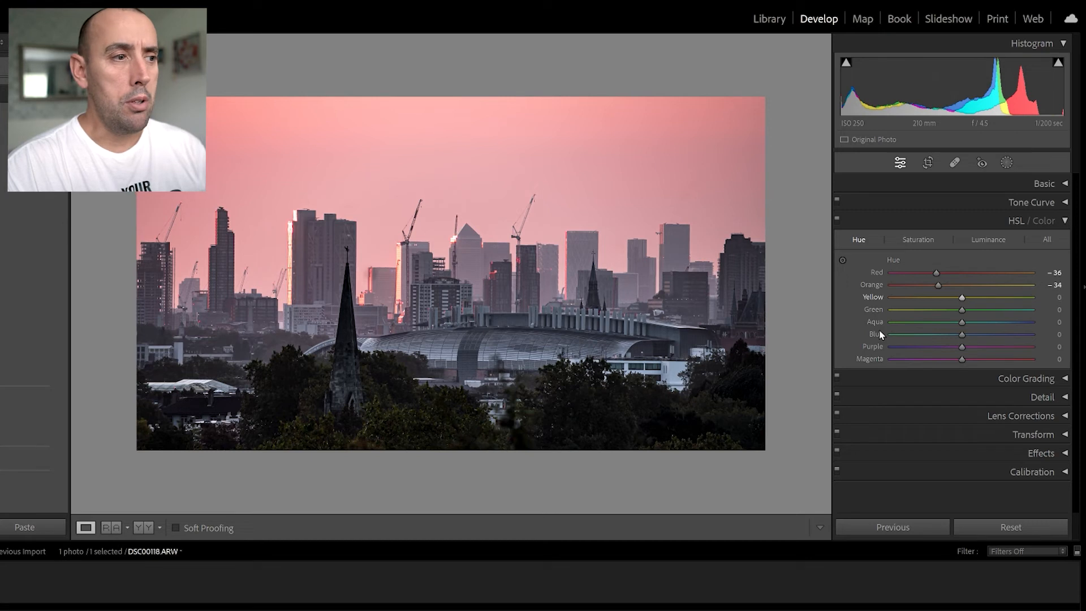
left_click_drag(961, 298, 912, 302)
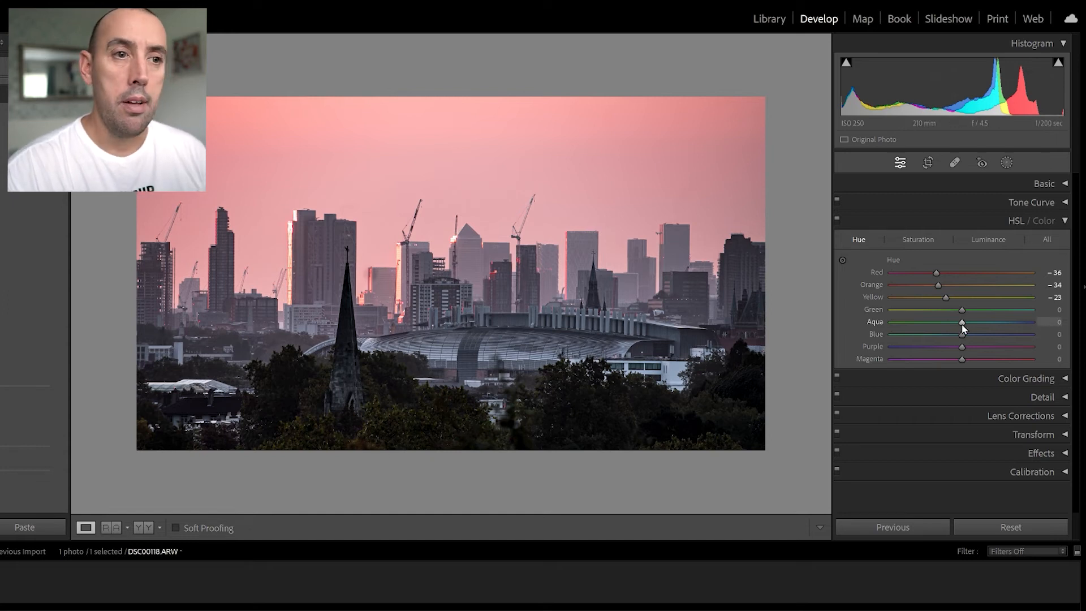
mouse_move(961, 336)
left_mouse_down()
mouse_move(936, 331)
mouse_move(969, 335)
mouse_move(959, 334)
left_mouse_up()
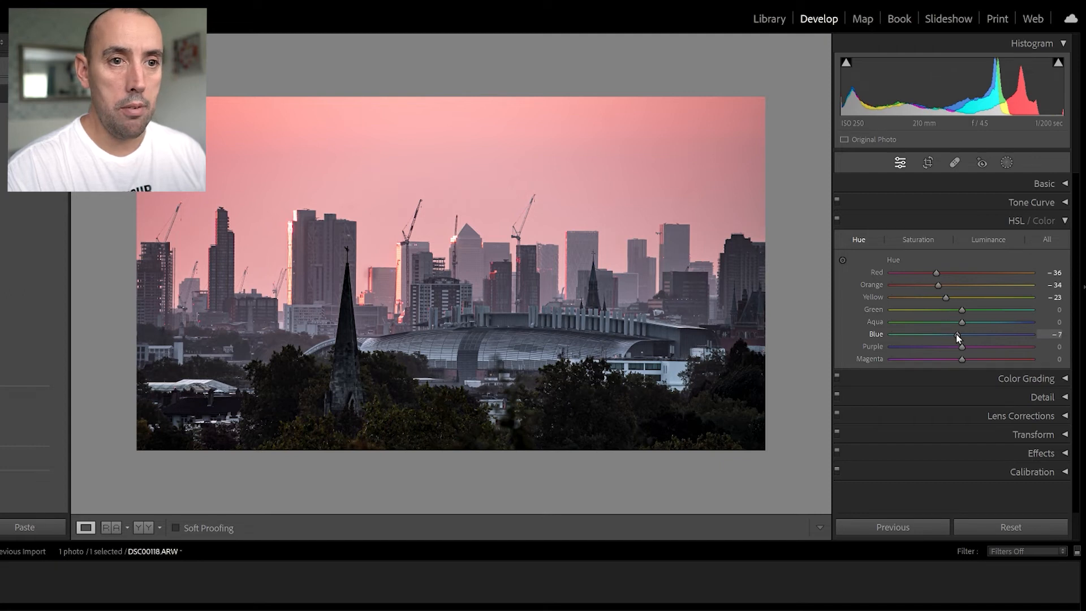
mouse_move(962, 323)
left_mouse_down()
mouse_move(948, 322)
mouse_move(963, 323)
left_mouse_up()
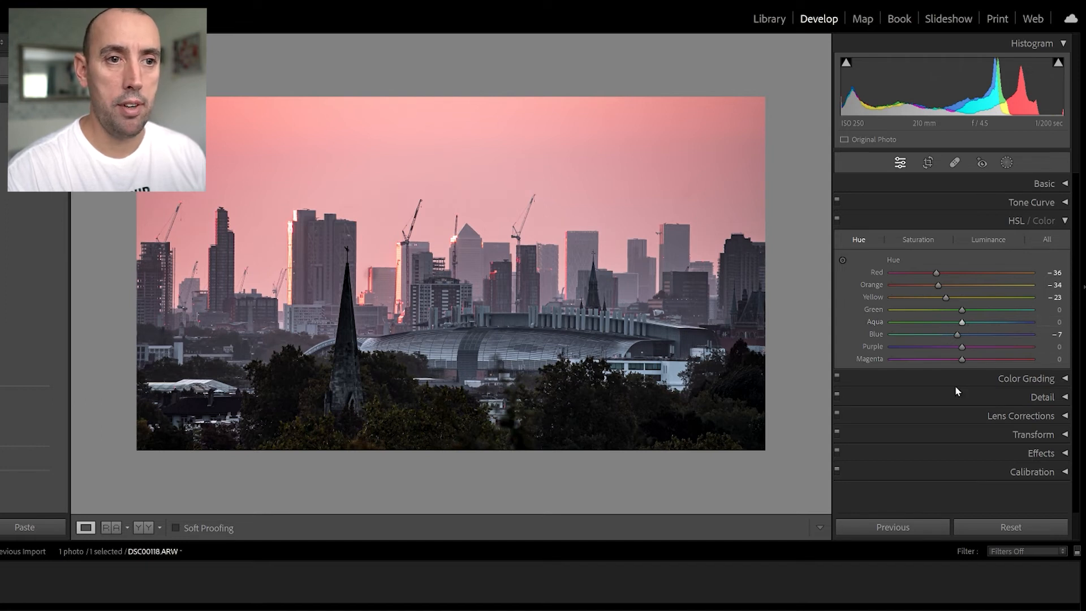
mouse_move(962, 359)
left_mouse_down()
mouse_move(919, 362)
mouse_move(981, 372)
mouse_move(950, 367)
mouse_move(959, 366)
left_mouse_up()
left_click_drag(963, 348, 958, 347)
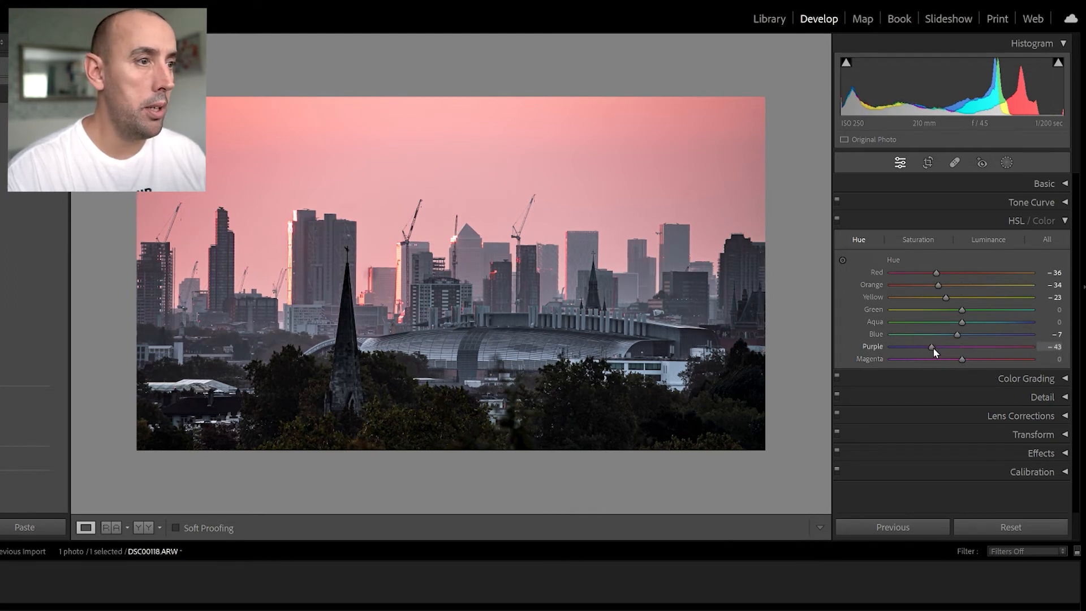
mouse_move(930, 348)
left_mouse_down()
mouse_move(907, 346)
mouse_move(940, 345)
mouse_move(925, 346)
left_mouse_up()
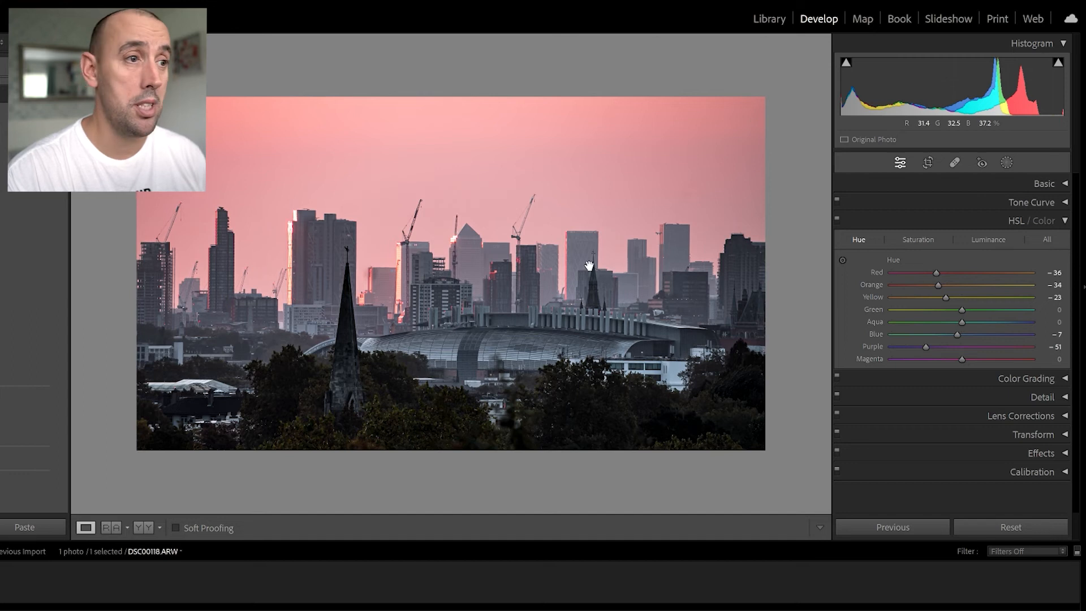
left_click(1063, 222)
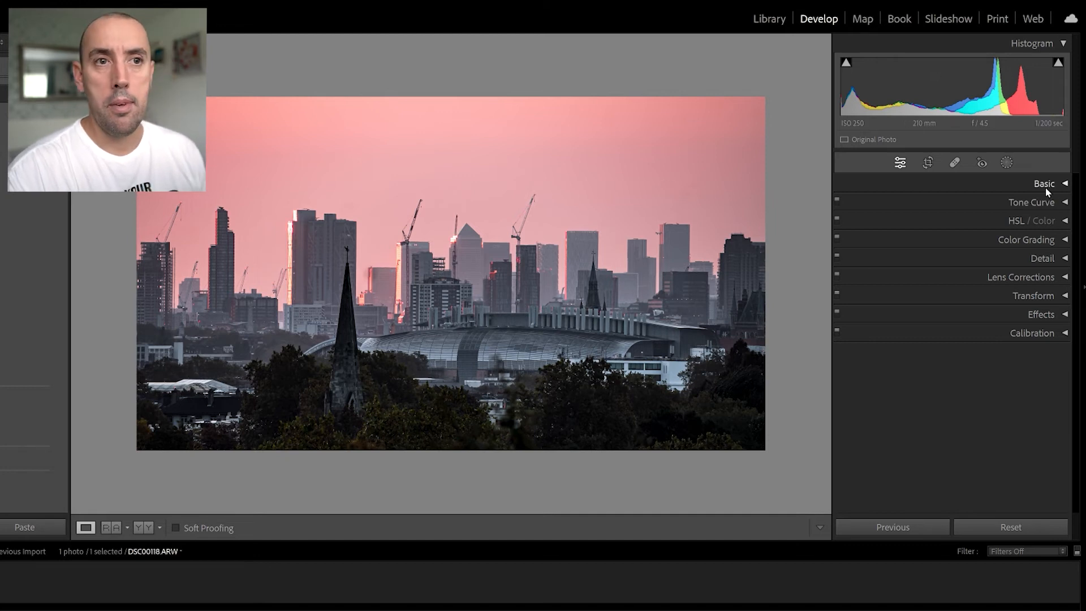
Step: Create a mask that selects the sky and check its coverage by toggling the red overlay off and on
left_click(1006, 164)
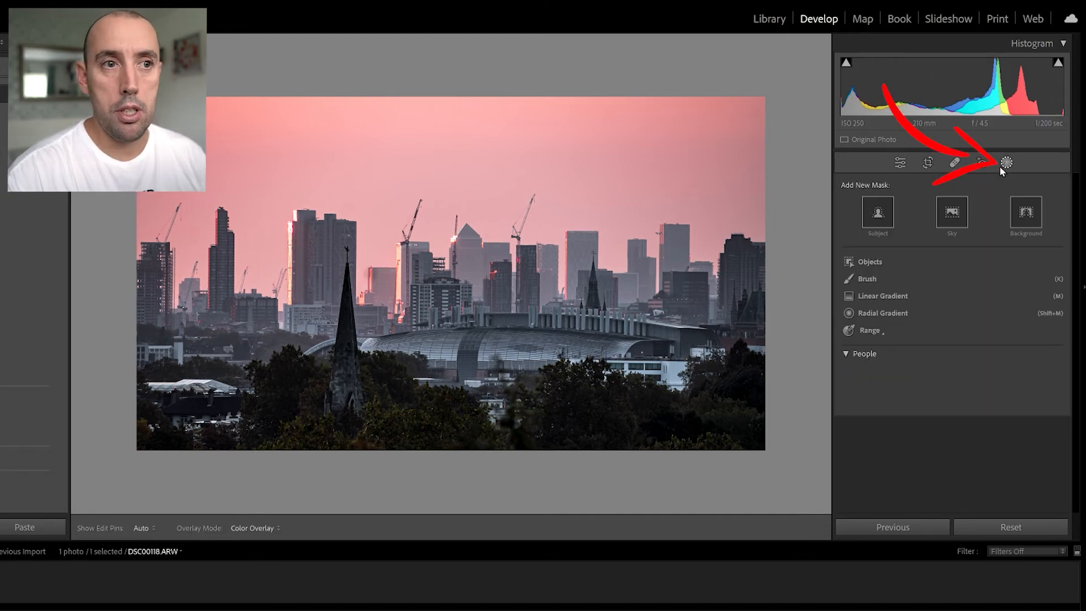
left_click(948, 224)
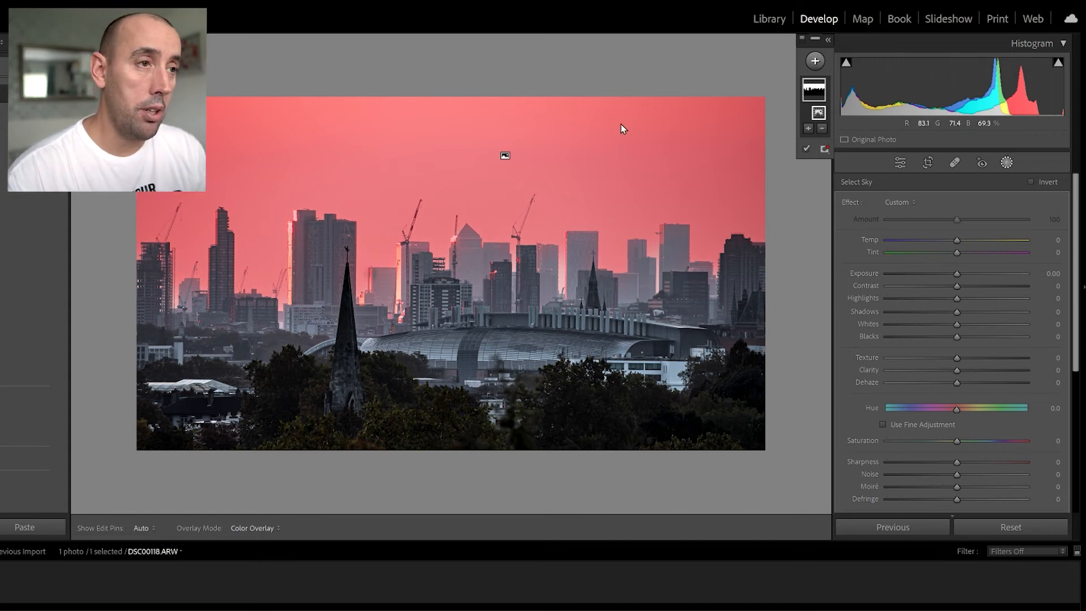
key("o")
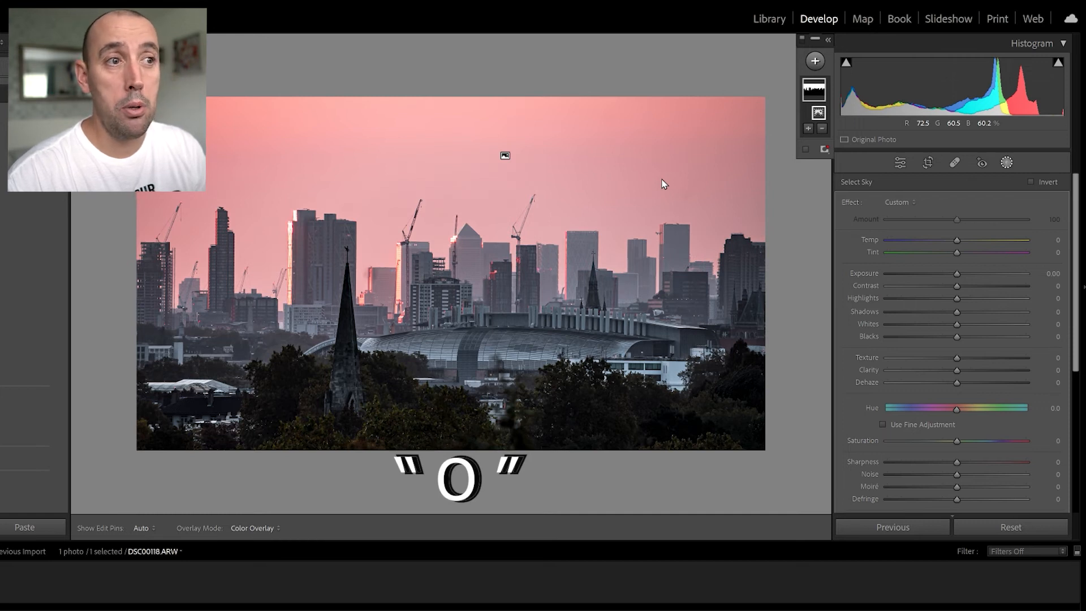
key("o")
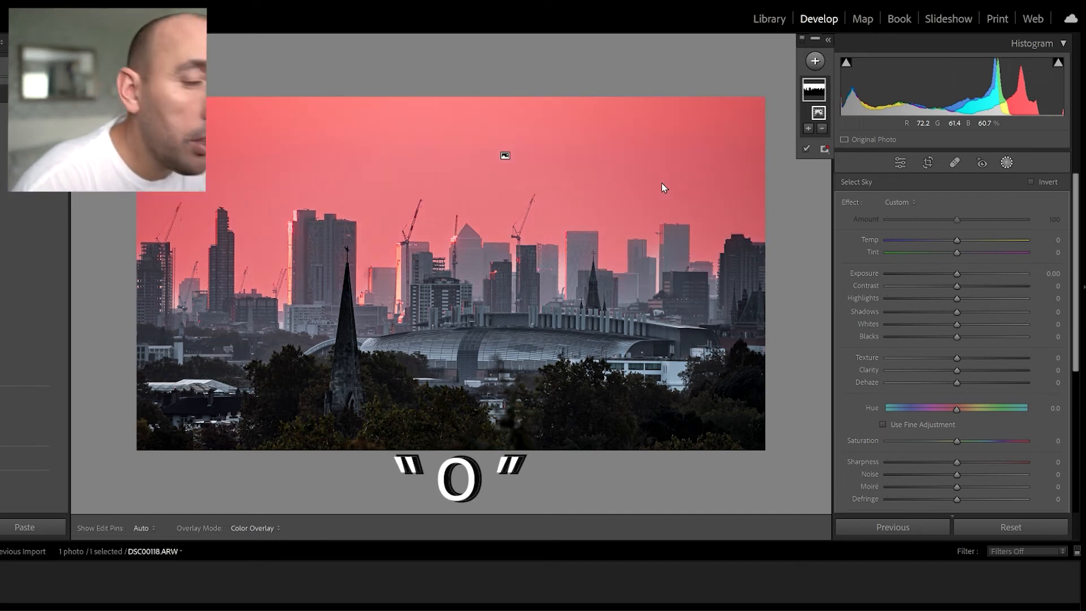
key("o")
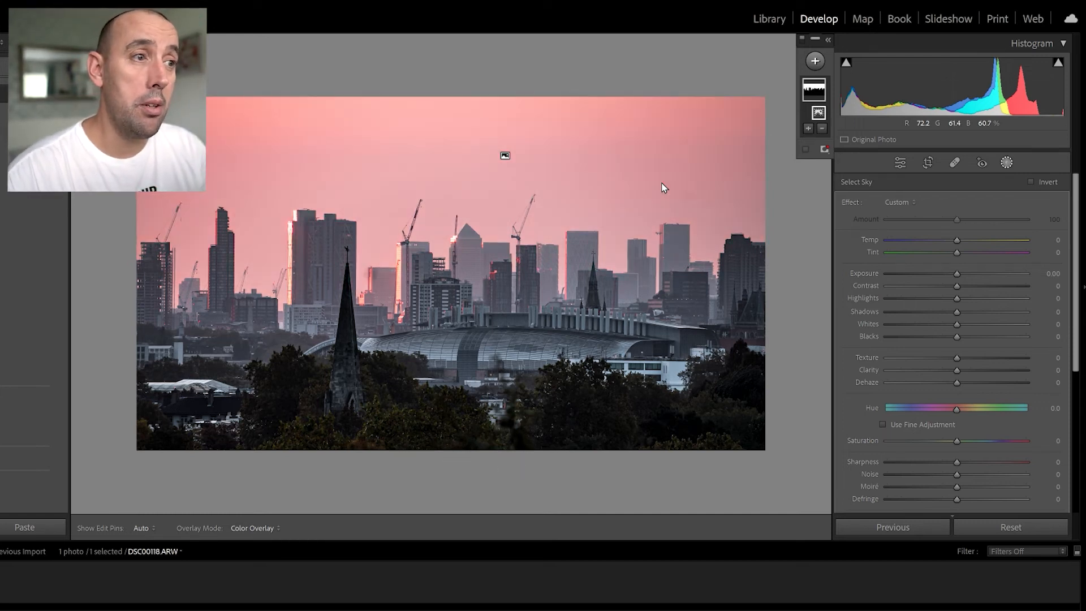
key("o")
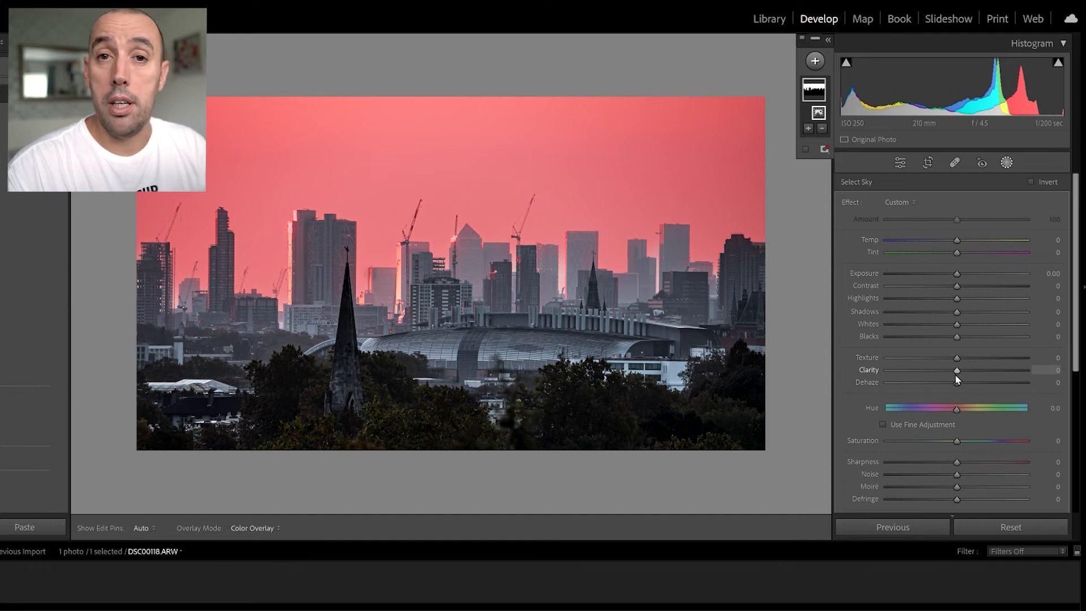
Step: Soften the masked sky by setting its texture to -19 and clarity to -19
mouse_move(957, 358)
left_mouse_down()
mouse_move(876, 364)
mouse_move(962, 360)
mouse_move(952, 361)
left_mouse_up()
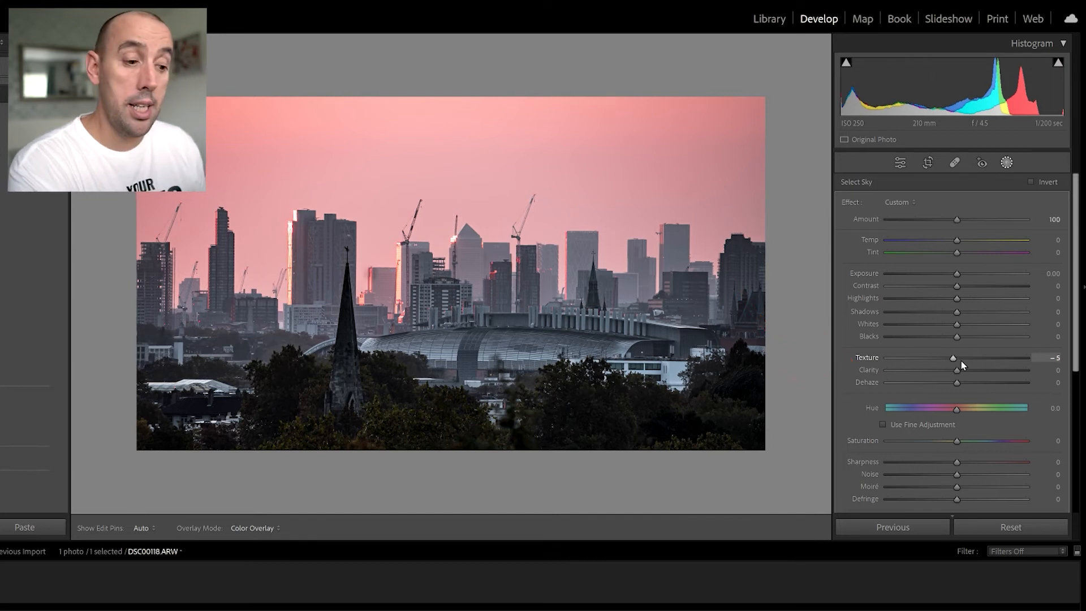
key("ctrl+plus")
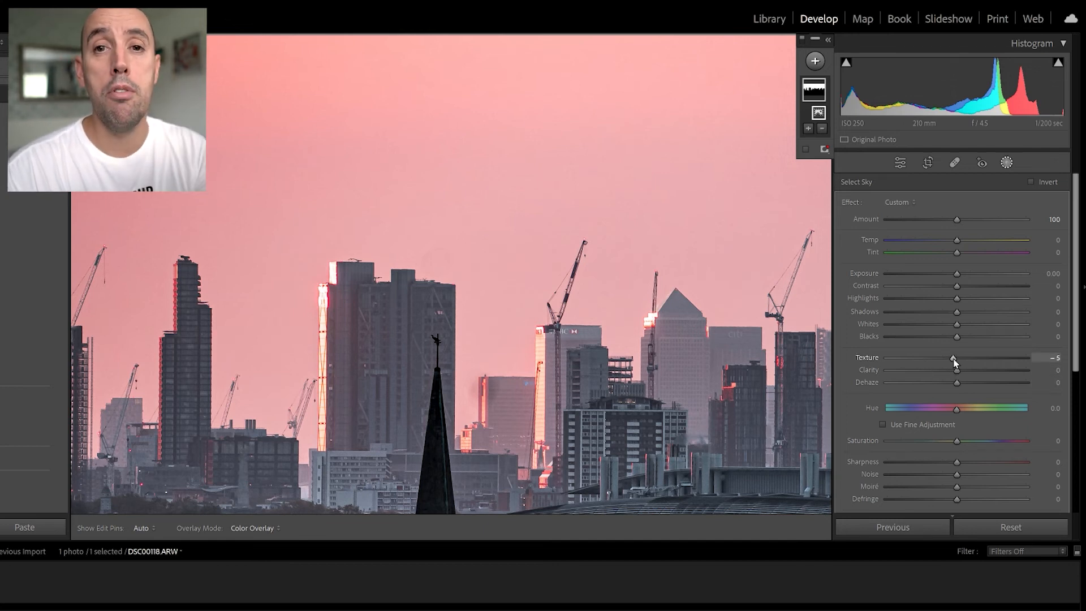
mouse_move(954, 362)
left_mouse_down()
mouse_move(869, 365)
mouse_move(945, 359)
mouse_move(933, 369)
mouse_move(946, 370)
mouse_move(921, 368)
mouse_move(958, 369)
mouse_move(922, 371)
mouse_move(946, 368)
left_mouse_up()
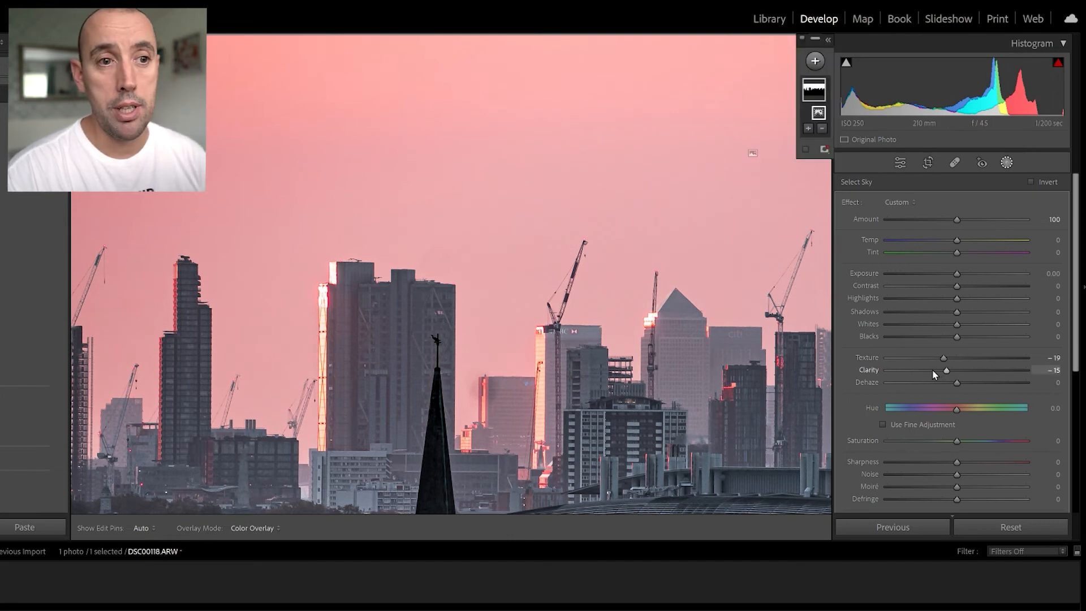
left_click_drag(945, 369, 944, 362)
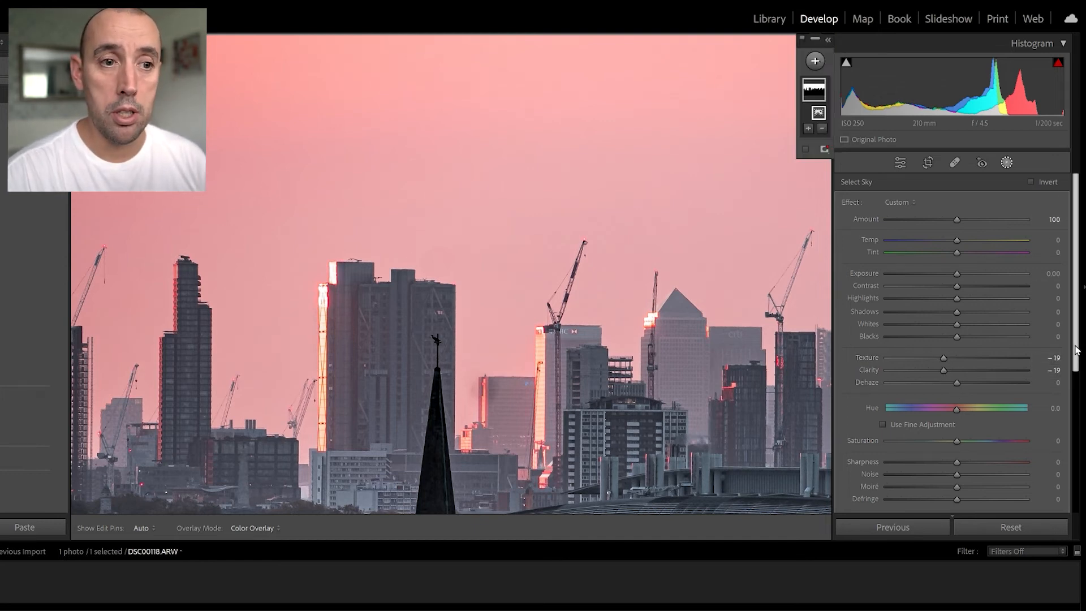
Step: Try sharpness 3 and noise 34 on the sky mask, and reset both values
left_click_drag(1076, 349, 1077, 382)
left_click_drag(957, 421, 981, 419)
left_click_drag(957, 406, 982, 421)
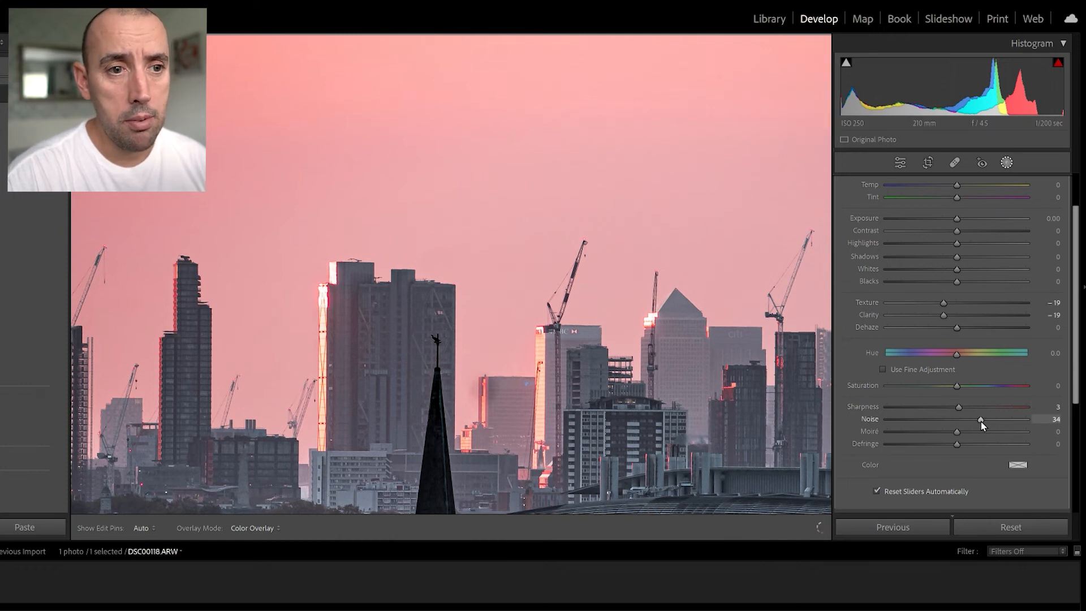
double_click(982, 421)
double_click(959, 407)
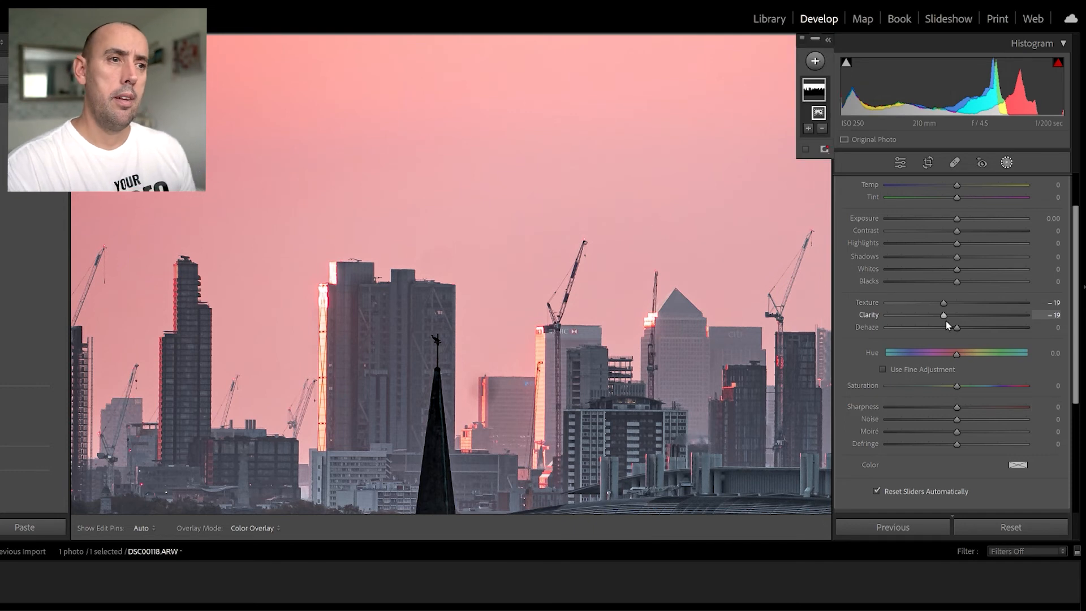
Step: View the whole photo and finish editing the sky mask
left_click(532, 172)
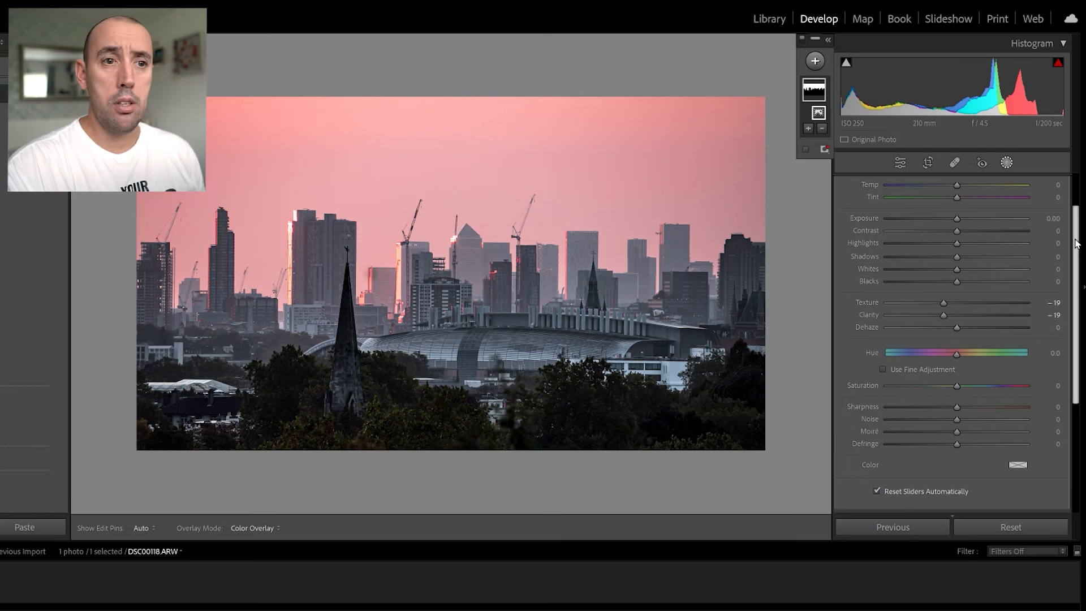
scroll(1074, 339, "down", 3)
scroll(1075, 339, "down", 1)
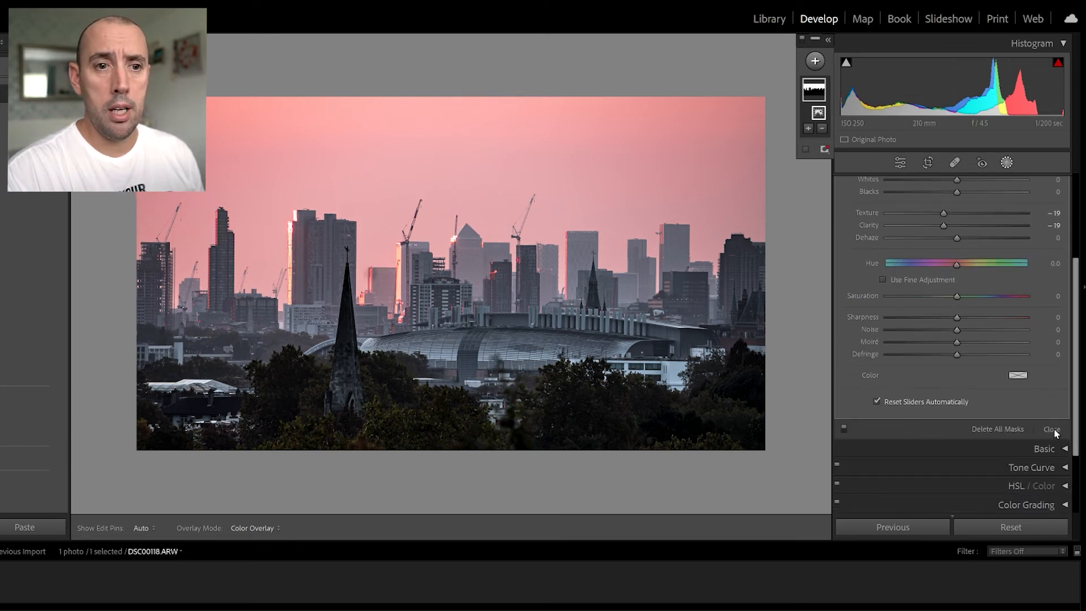
left_click(1052, 429)
Step: Review the HSL hue and luminance settings, and open the Color Grading controls
left_click(1065, 226)
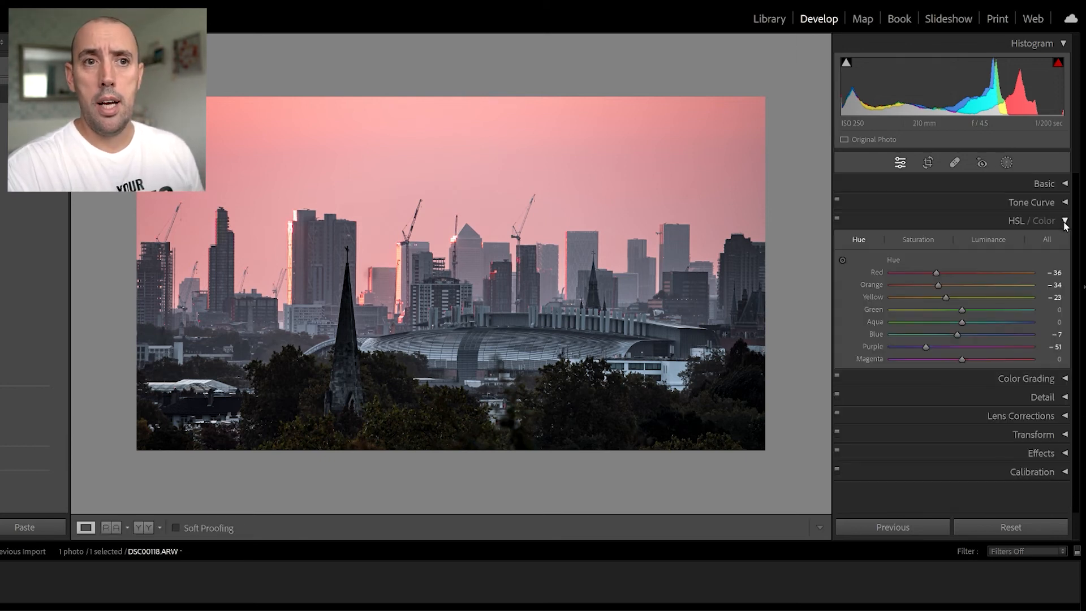
left_click(989, 240)
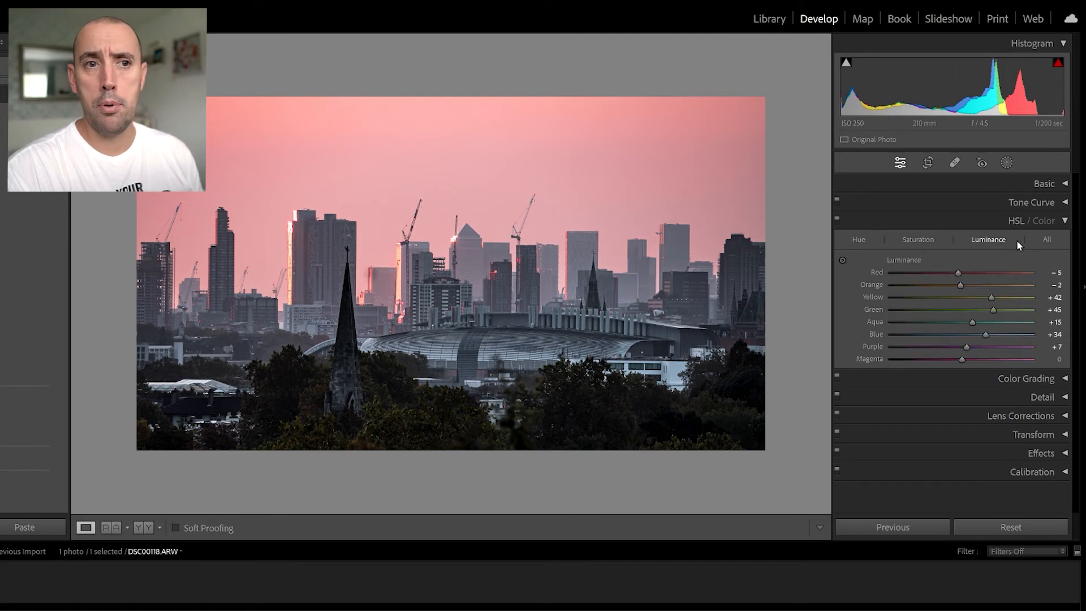
left_click(1065, 224)
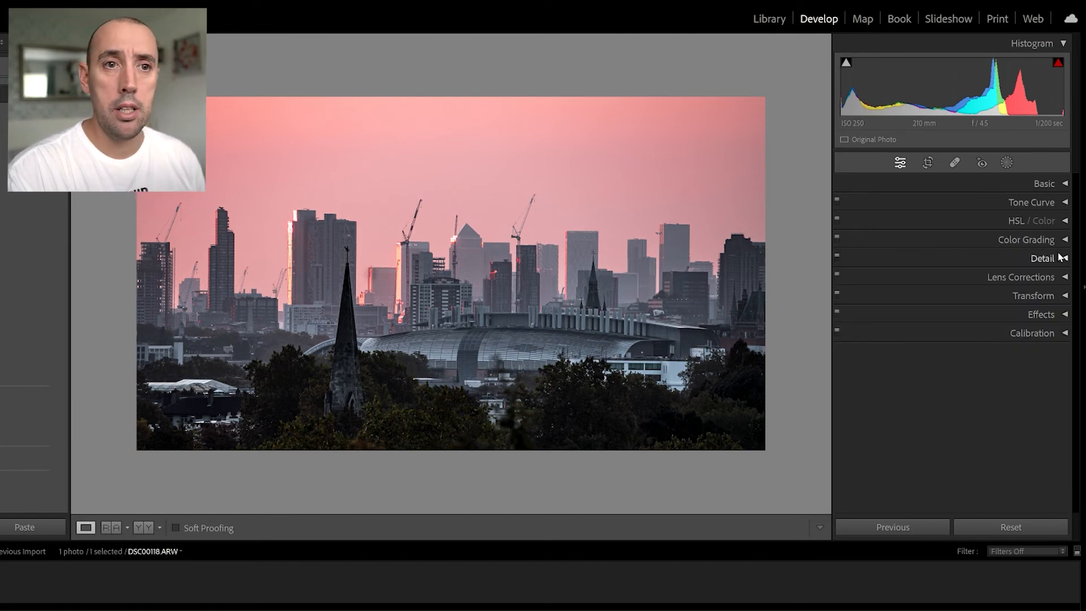
left_click(1065, 240)
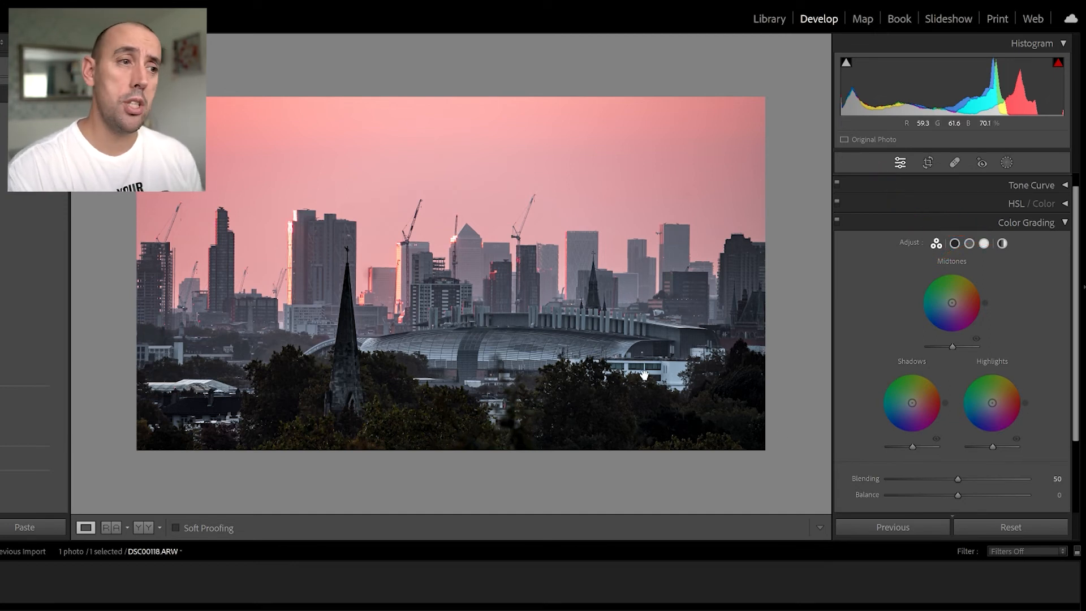
Step: Compare the original and edited photo side by side, examining the skyline, spire and stadium roof
key("y")
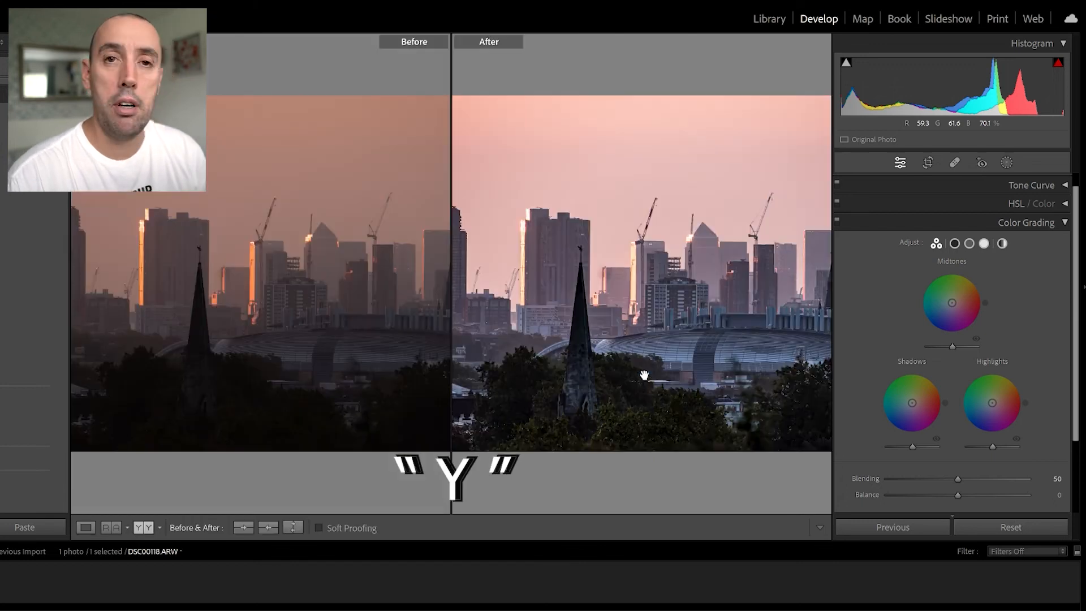
left_click_drag(310, 286, 267, 305)
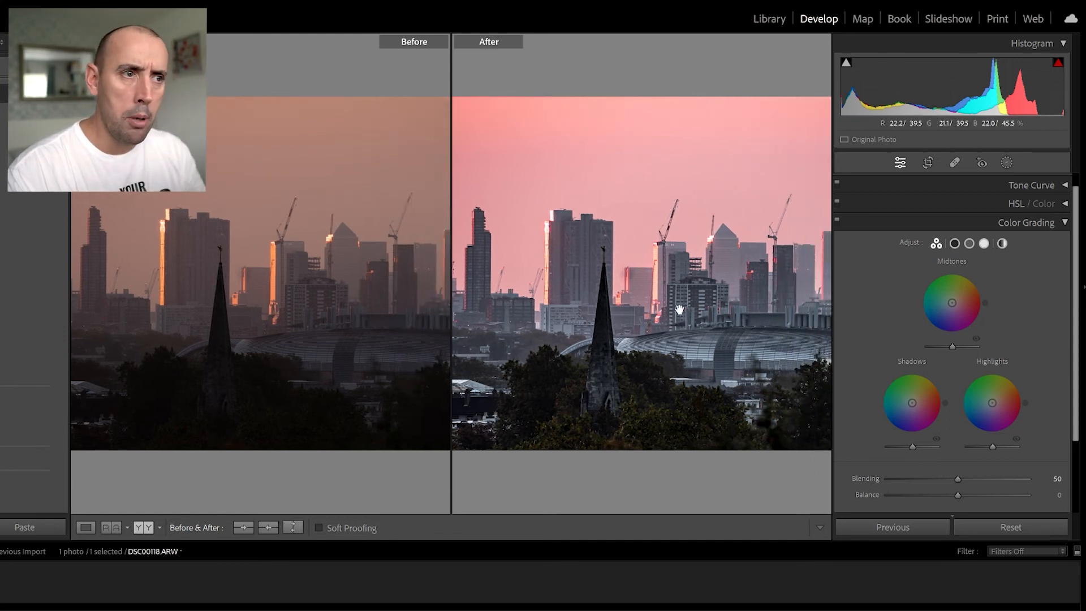
left_click_drag(601, 325, 658, 326)
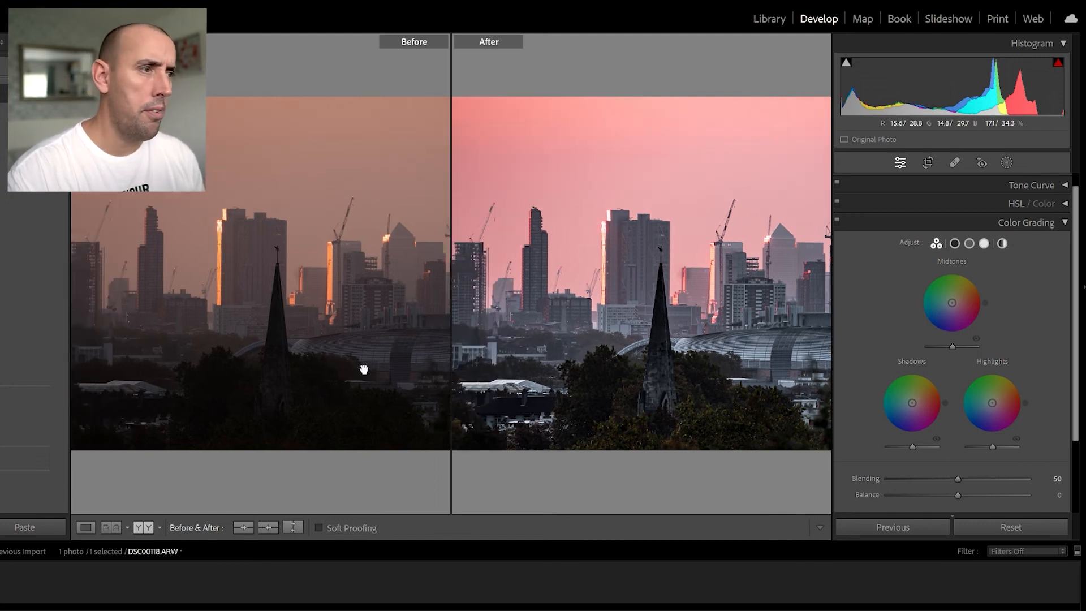
left_click_drag(601, 358, 529, 361)
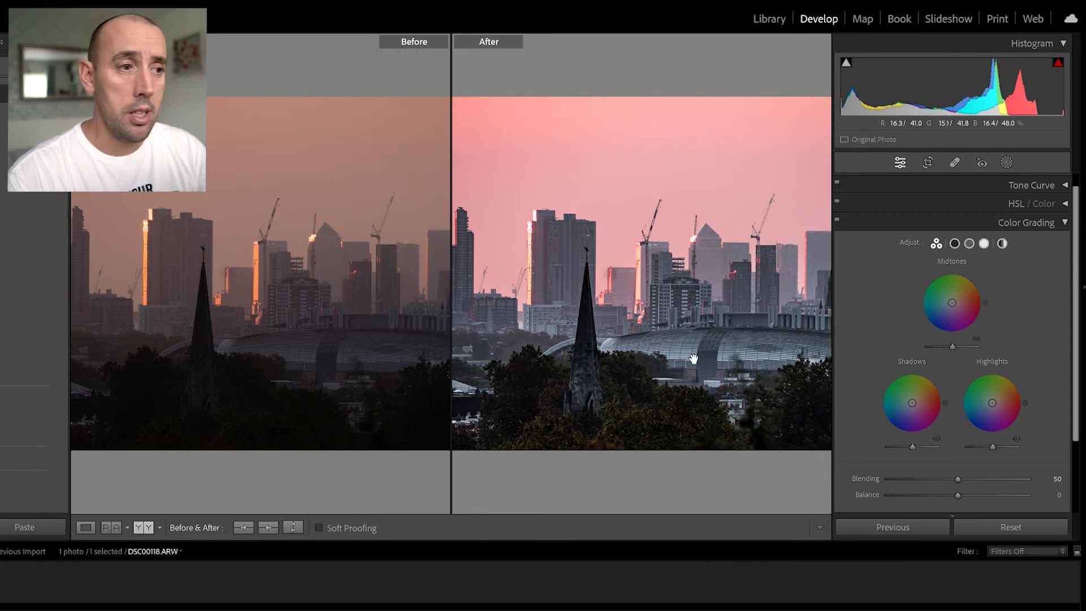
Step: Inspect the stadium and skyline in the before-and-after comparison, and return to the single edited view
left_click_drag(735, 355, 673, 354)
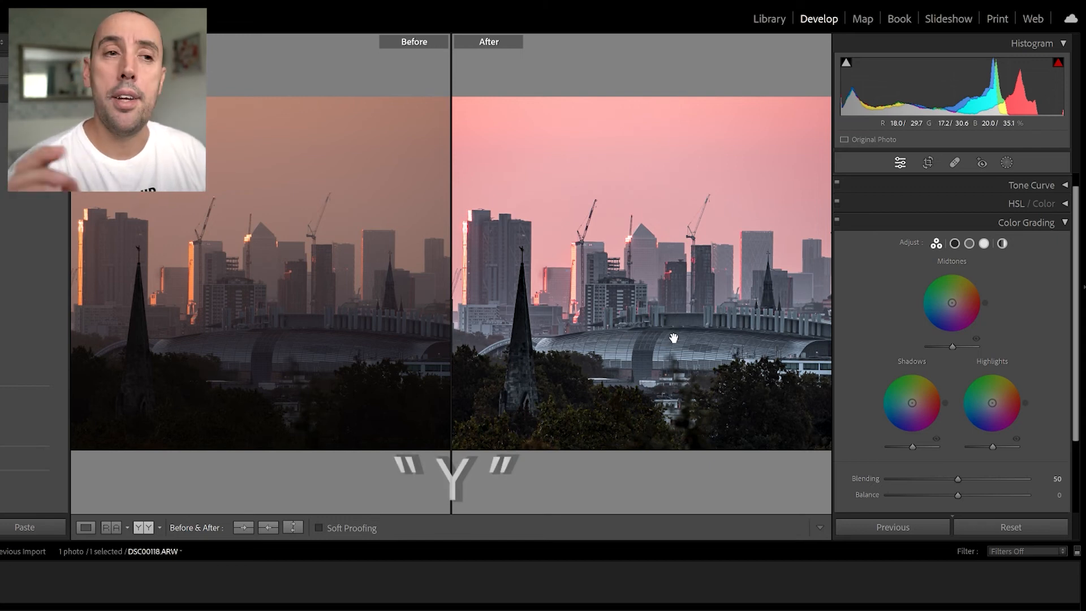
key("y")
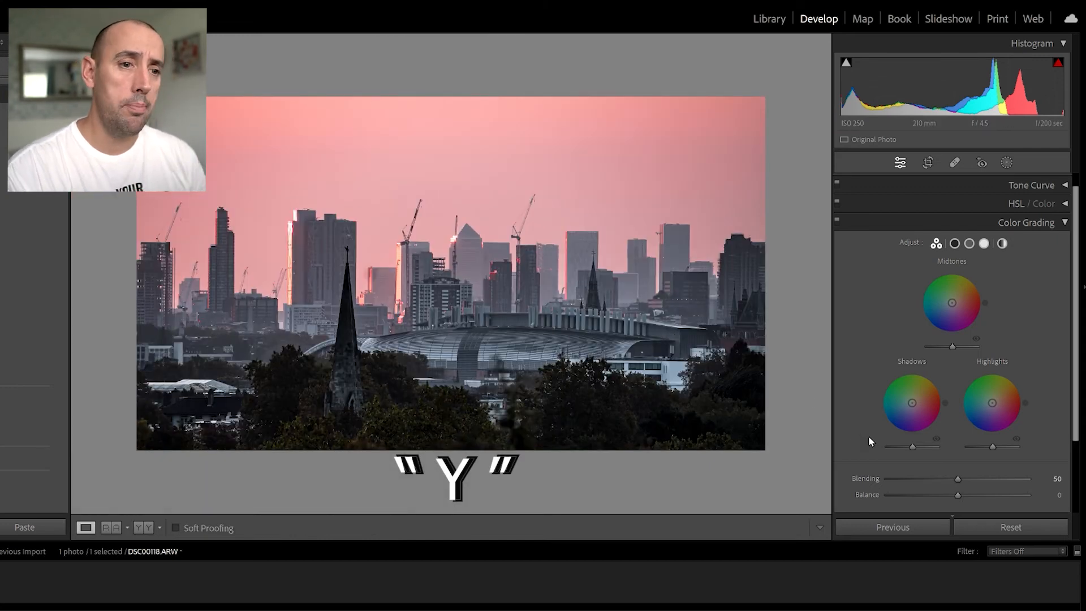
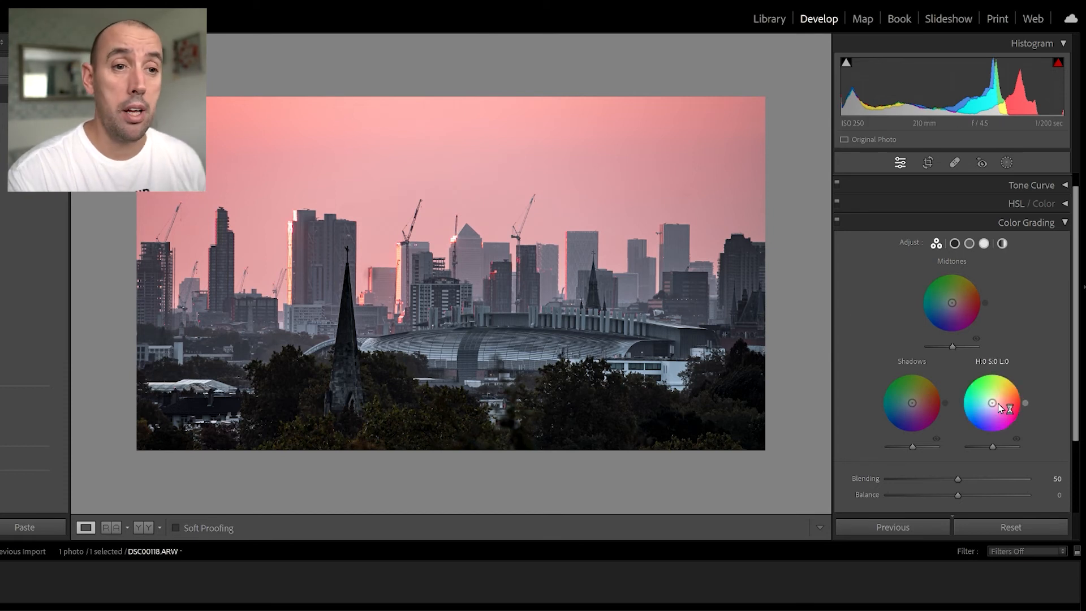
Step: Grade the highlights orange with hue 20, saturation 18 and luminance +16
mouse_move(992, 403)
left_mouse_down()
mouse_move(984, 376)
mouse_move(977, 411)
mouse_move(1014, 392)
mouse_move(995, 425)
mouse_move(973, 401)
mouse_move(1008, 397)
mouse_move(1004, 419)
mouse_move(1004, 399)
left_mouse_up()
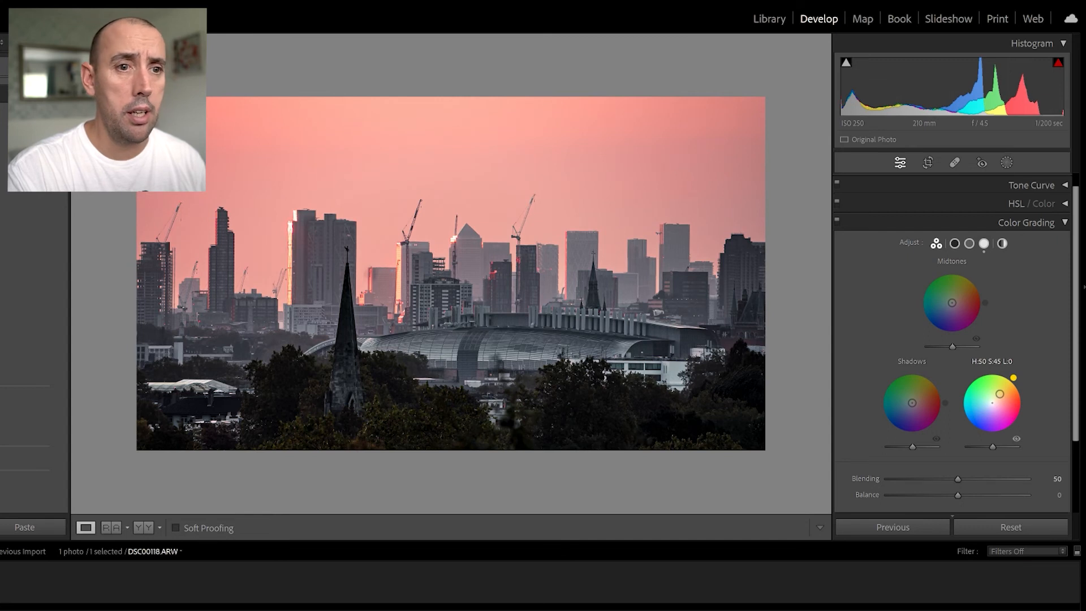
left_click_drag(1001, 395, 1002, 399)
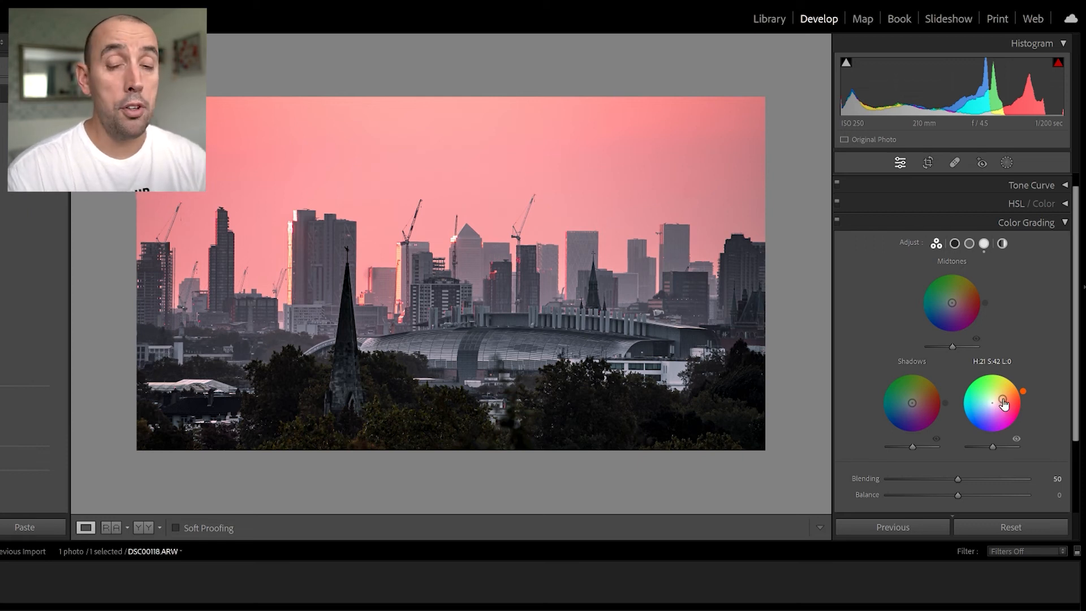
left_click_drag(1004, 398, 1005, 398)
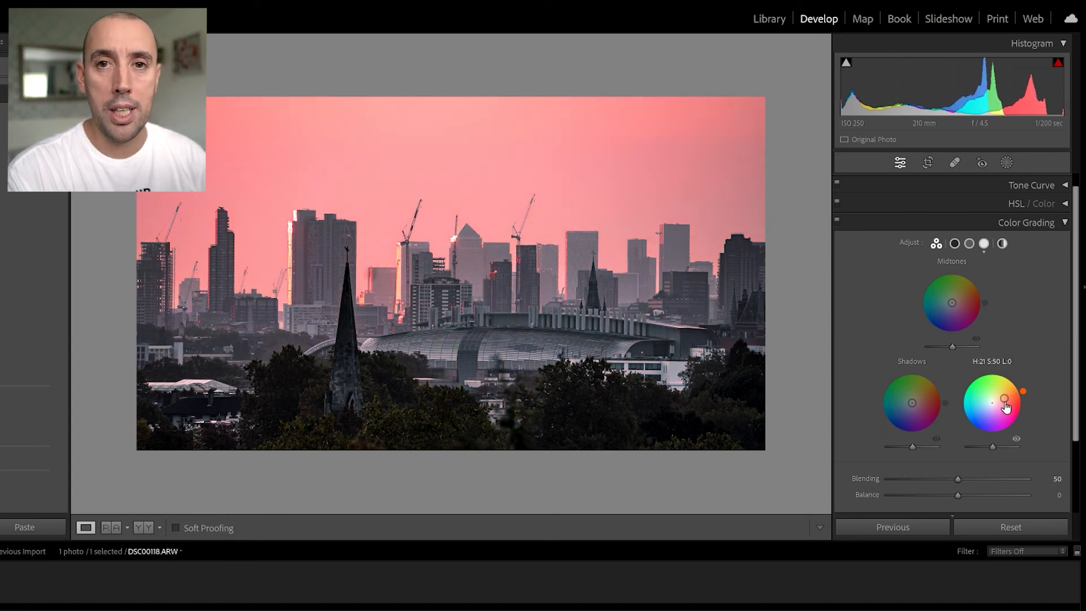
left_click_drag(1004, 400, 1004, 399)
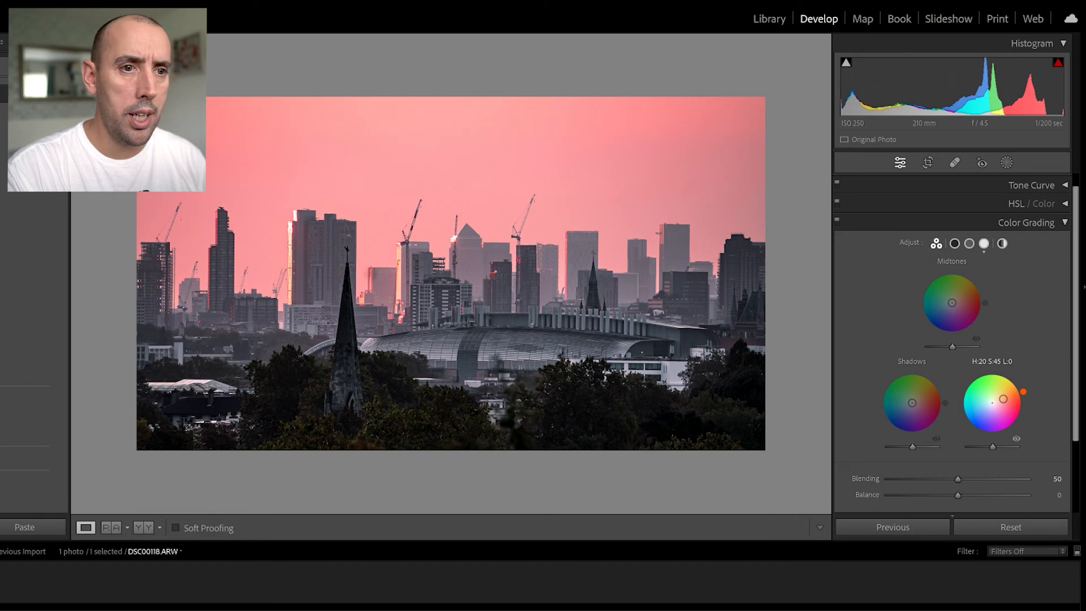
left_click_drag(1003, 399, 996, 401)
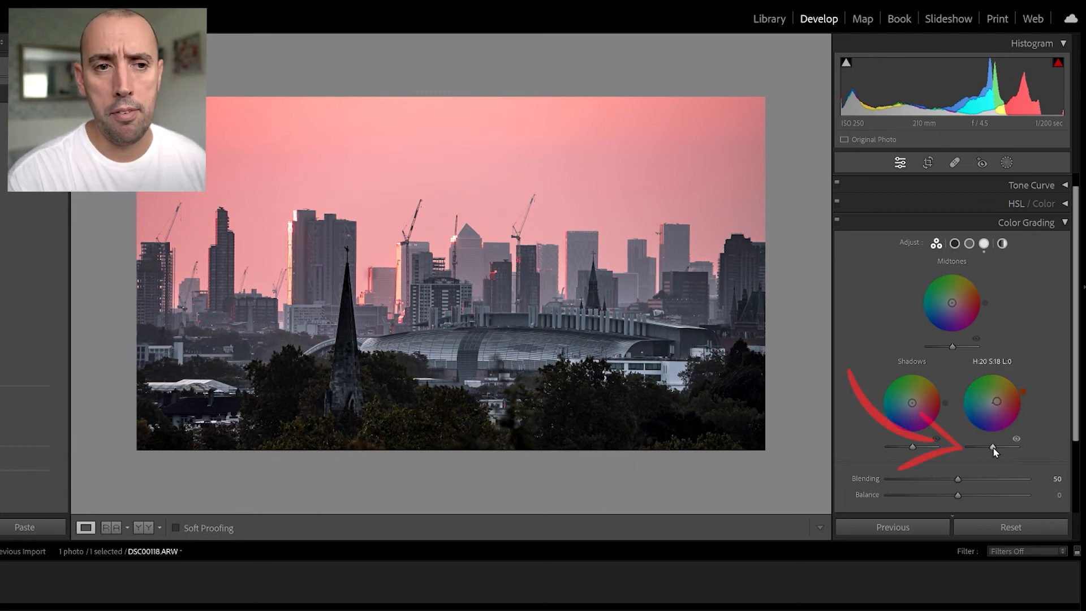
mouse_move(993, 448)
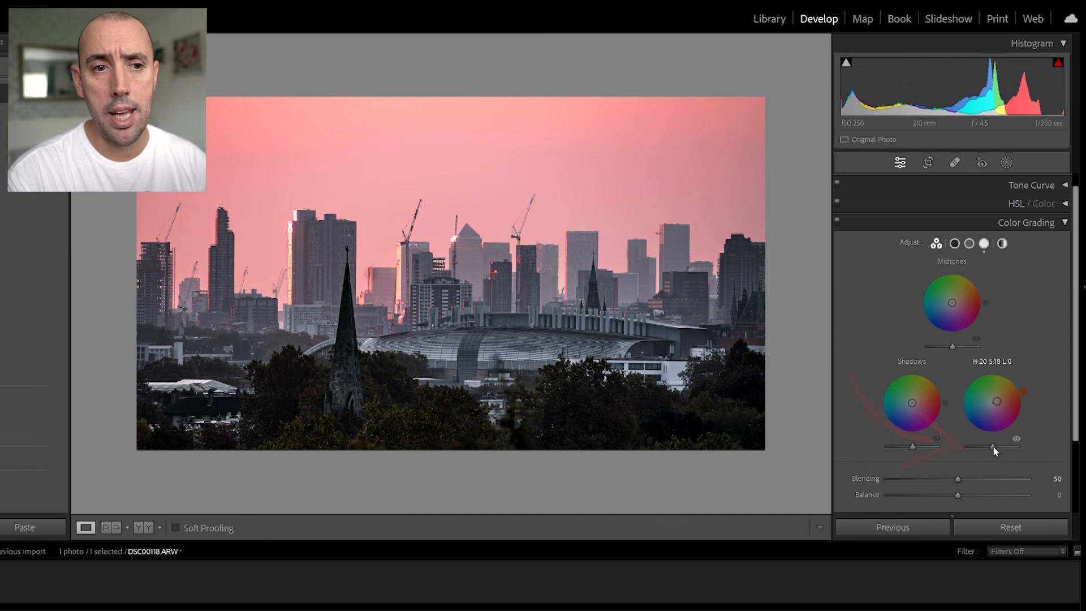
mouse_move(992, 446)
left_mouse_down()
mouse_move(962, 444)
mouse_move(1013, 439)
mouse_move(996, 456)
mouse_move(982, 450)
mouse_move(1009, 453)
mouse_move(997, 451)
left_mouse_up()
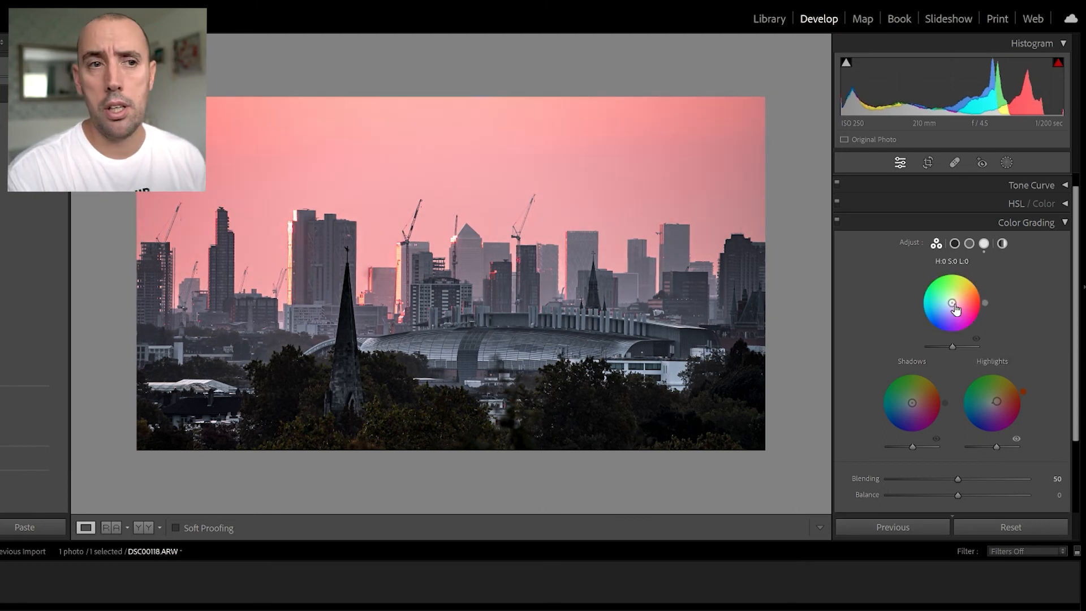
Step: Grade the midtones blue with hue 220 and saturation 14, and raise their luminance slightly
mouse_move(952, 303)
left_mouse_down()
mouse_move(939, 295)
mouse_move(928, 310)
mouse_move(956, 323)
mouse_move(975, 294)
mouse_move(931, 300)
mouse_move(950, 325)
mouse_move(970, 295)
mouse_move(951, 324)
mouse_move(949, 305)
left_mouse_up()
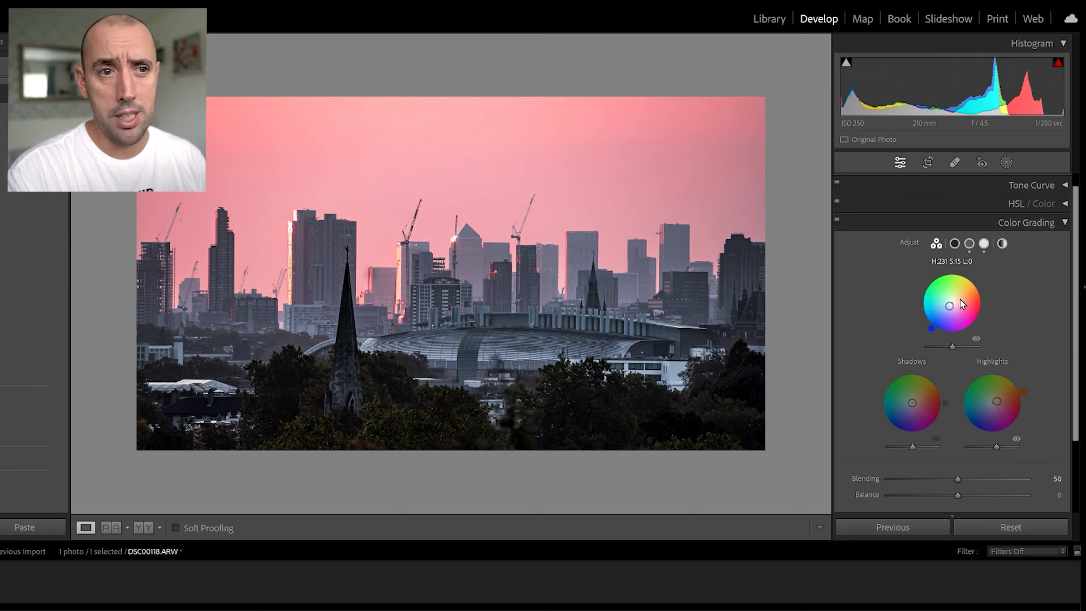
left_click_drag(949, 306, 949, 306)
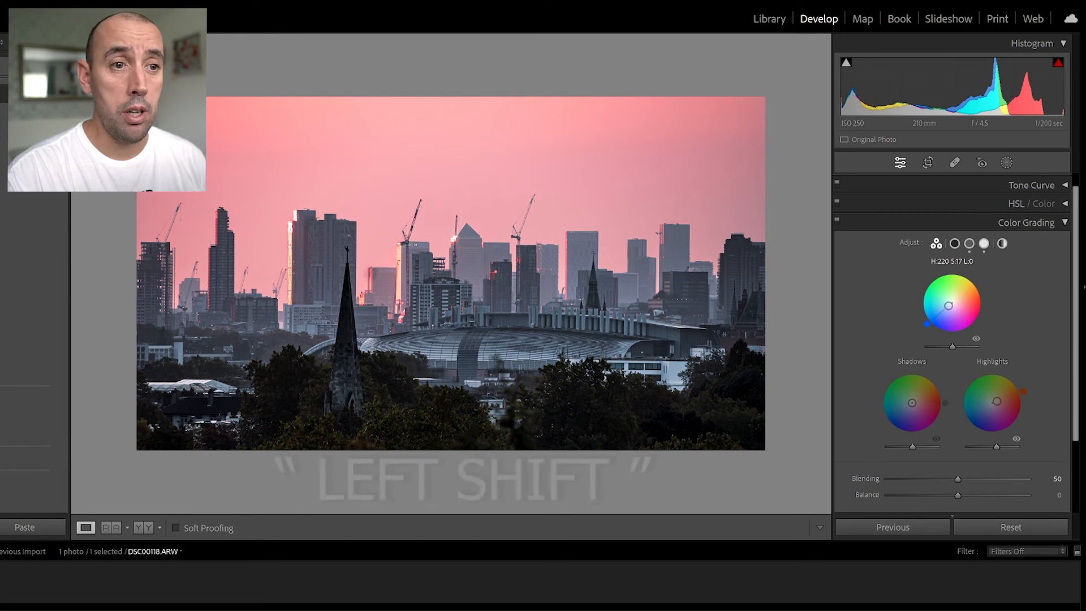
left_click_drag(948, 305, 934, 318)
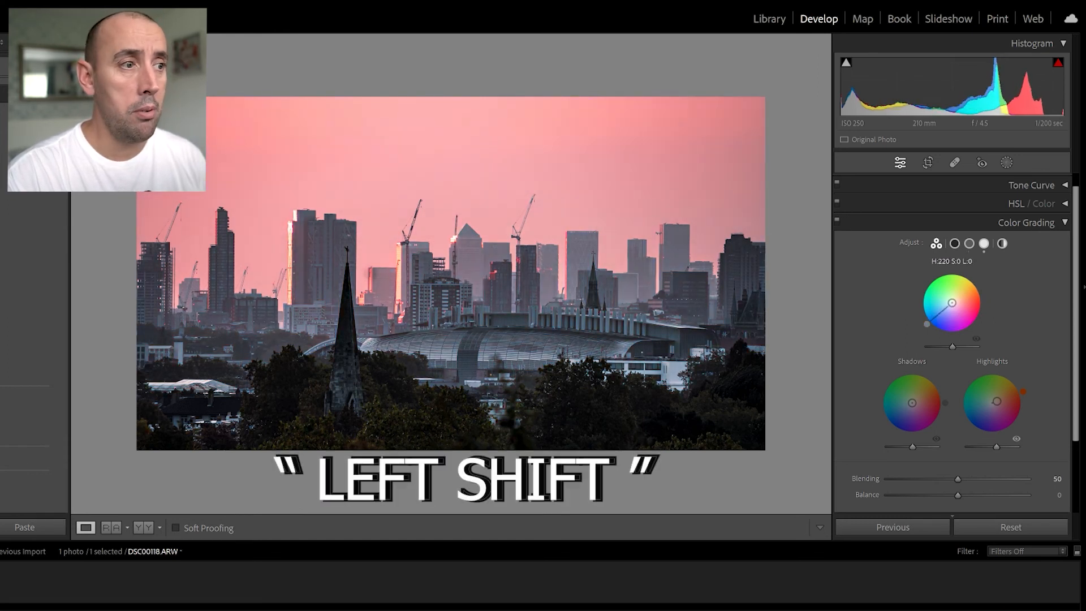
left_click_drag(934, 318, 949, 305)
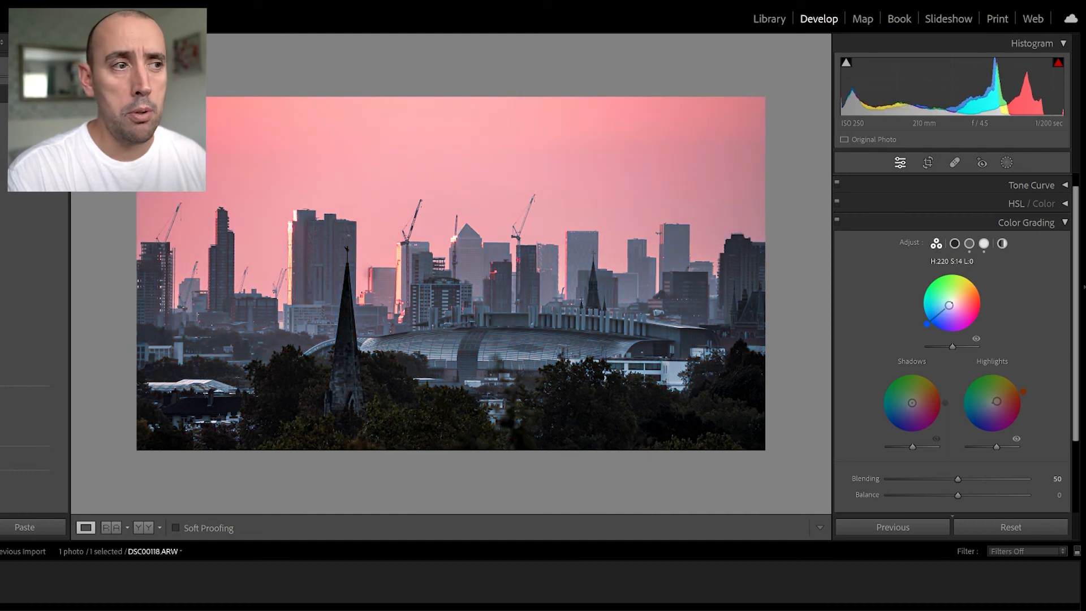
mouse_move(949, 345)
left_mouse_down()
mouse_move(936, 347)
mouse_move(960, 344)
left_mouse_up()
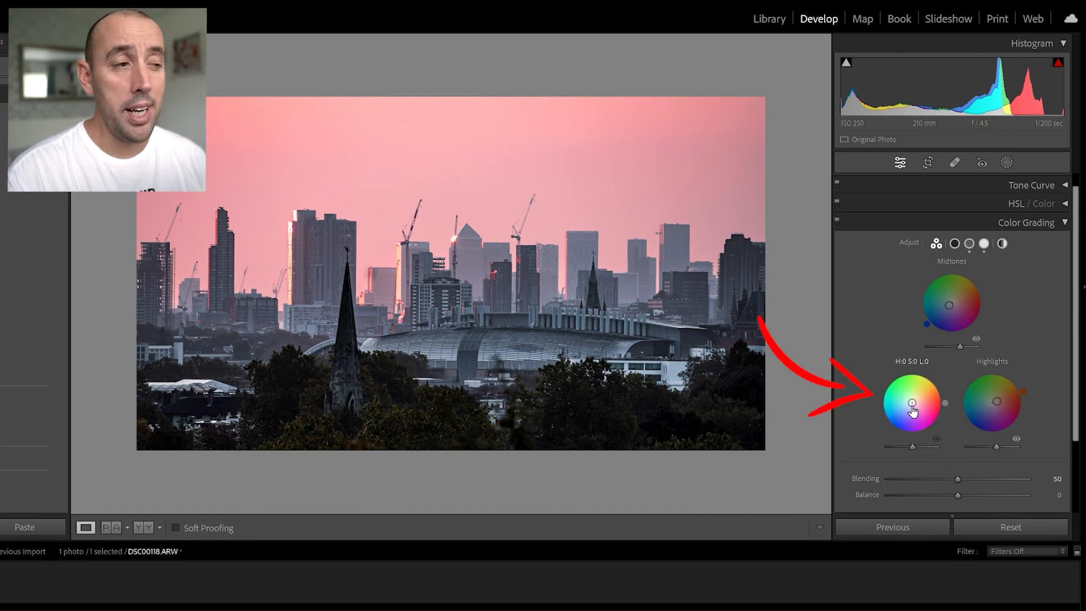
Step: Grade the shadows red with hue 7, saturation 21 and slightly raised luminance, and set the color grading blending to 43
mouse_move(913, 408)
left_mouse_down()
mouse_move(917, 419)
mouse_move(919, 401)
left_mouse_up()
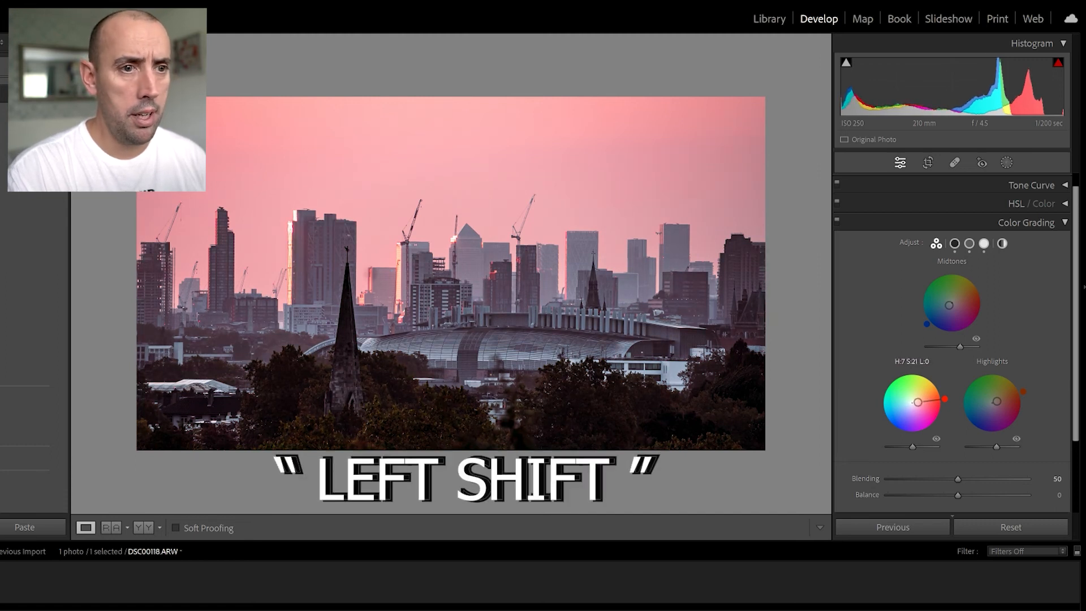
mouse_move(912, 447)
left_mouse_down()
mouse_move(899, 448)
mouse_move(918, 444)
left_mouse_up()
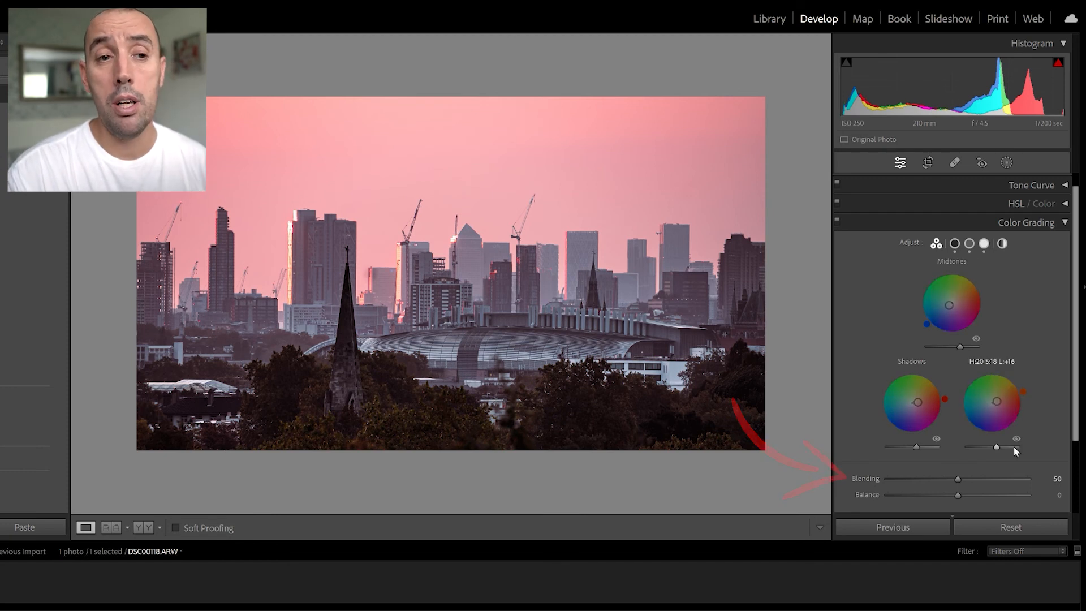
left_click_drag(956, 480, 981, 492)
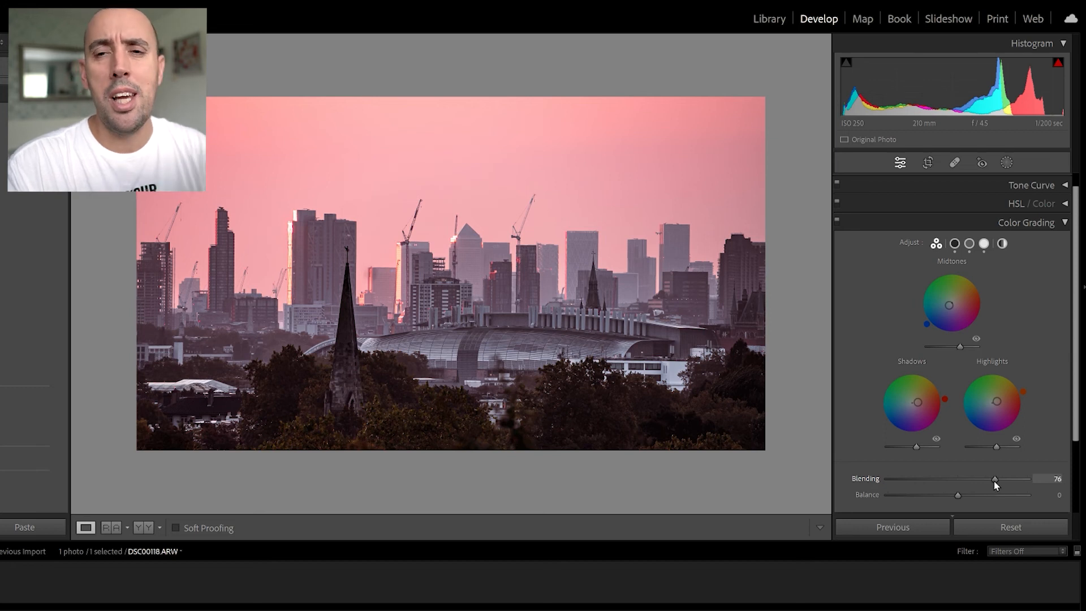
left_click_drag(994, 480, 939, 480)
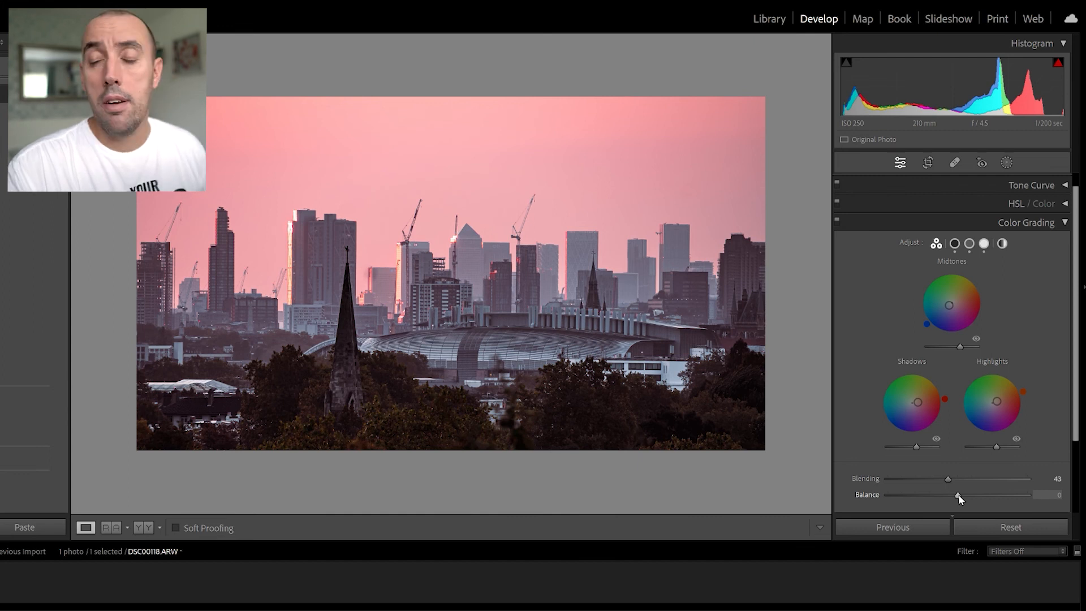
Step: Try a color grading balance of -100 and return the balance to 0
left_click_drag(936, 494, 880, 505)
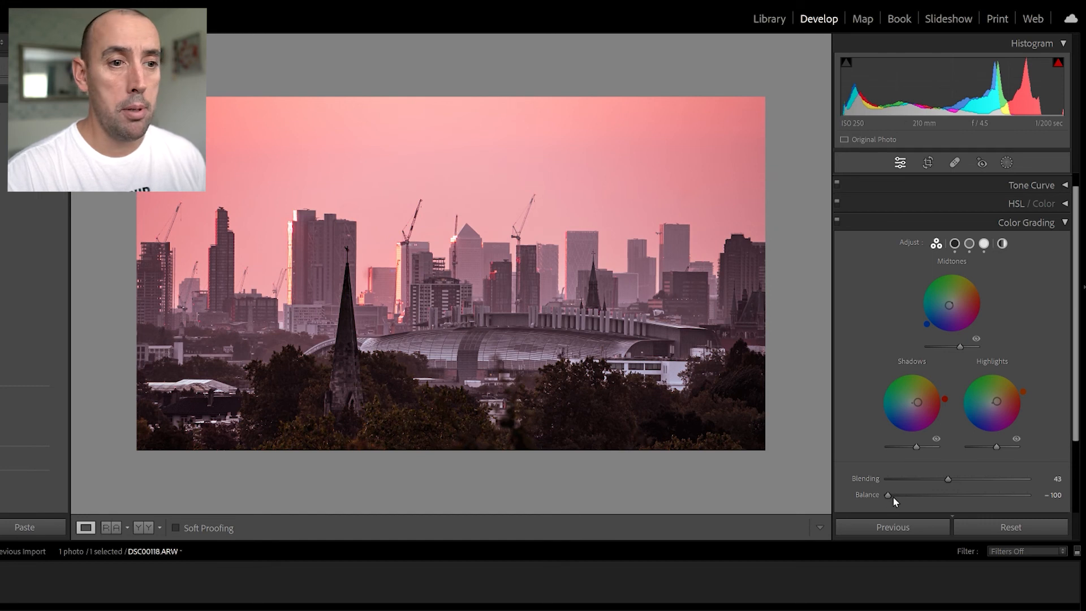
left_click_drag(890, 496, 957, 501)
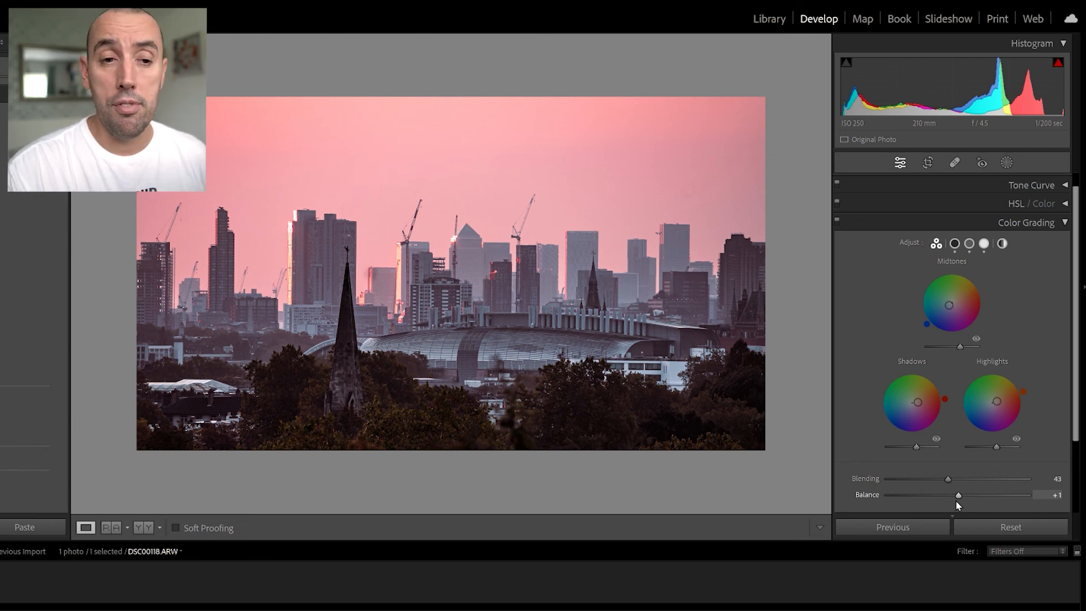
mouse_move(958, 496)
left_mouse_down()
mouse_move(979, 503)
mouse_move(933, 501)
mouse_move(983, 504)
mouse_move(964, 501)
left_mouse_up()
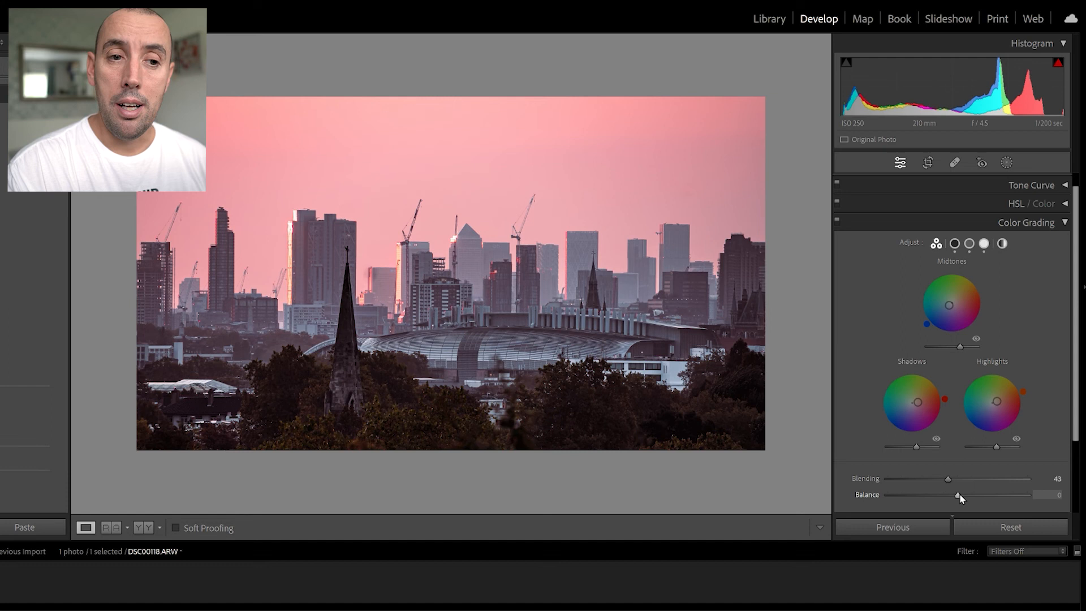
Step: Close the color grading controls and compare the original and graded photo side by side, examining the spire, skyline and stadium
left_click(1065, 225)
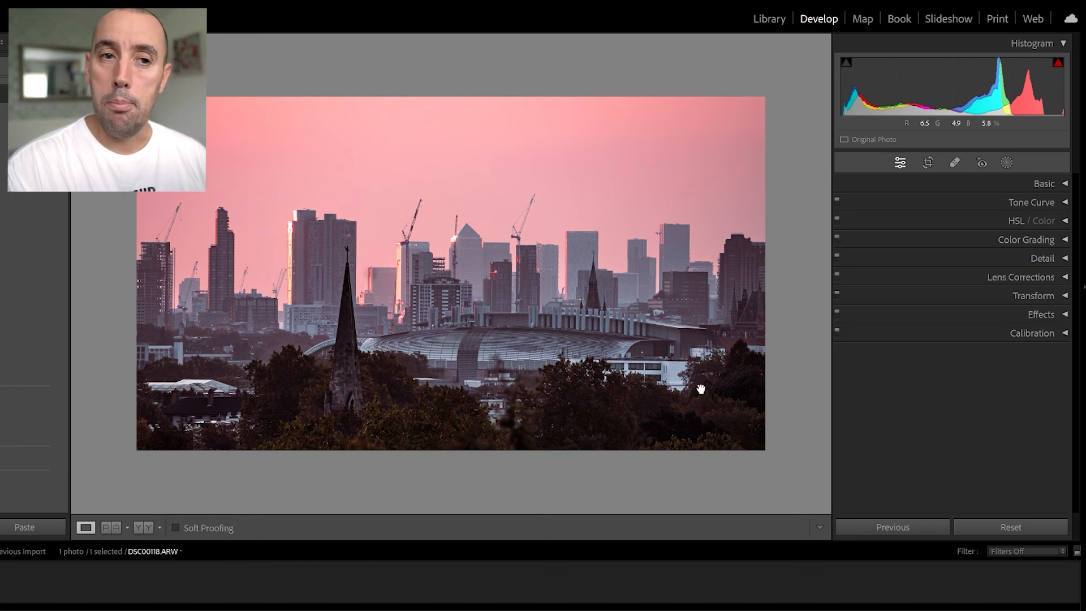
key("y")
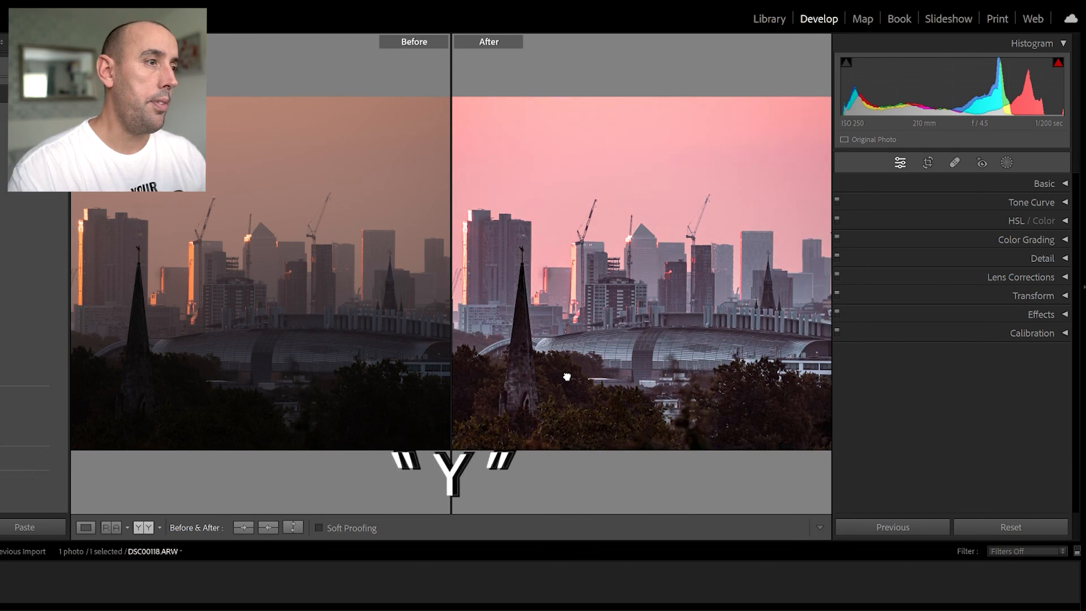
left_click_drag(565, 376, 679, 368)
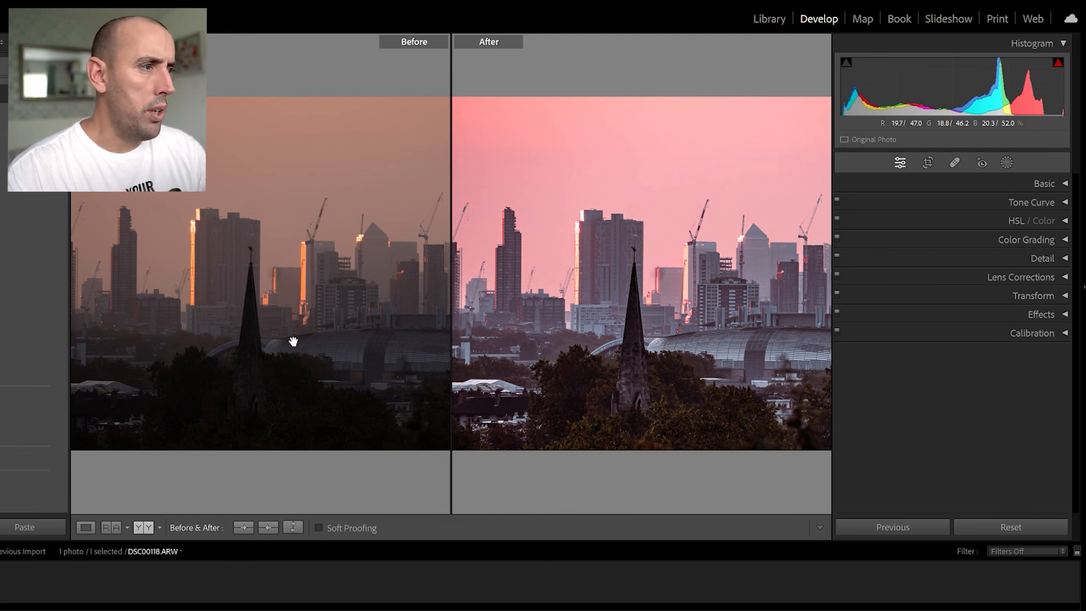
left_click_drag(654, 344, 545, 345)
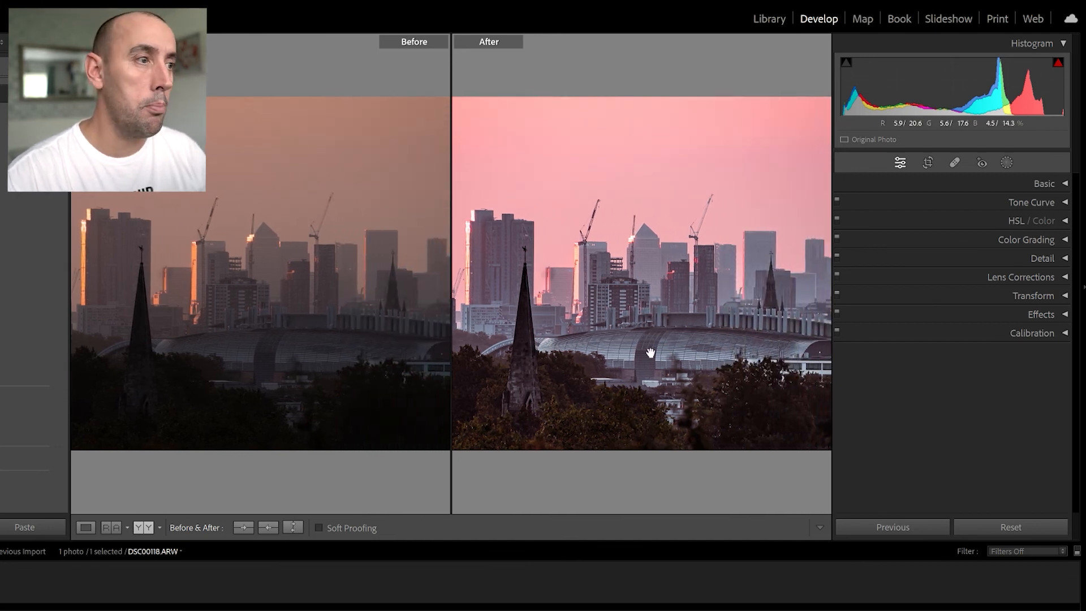
key("y")
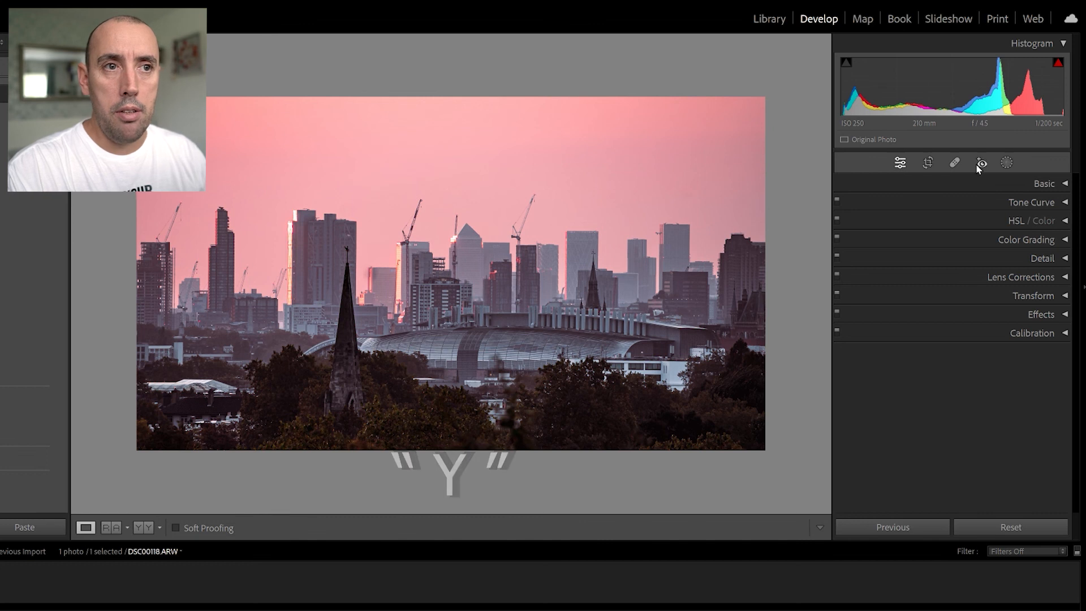
Step: Add a linear gradient mask fading from the upper sky down to the building tops, and hide its overlay
left_click(1006, 163)
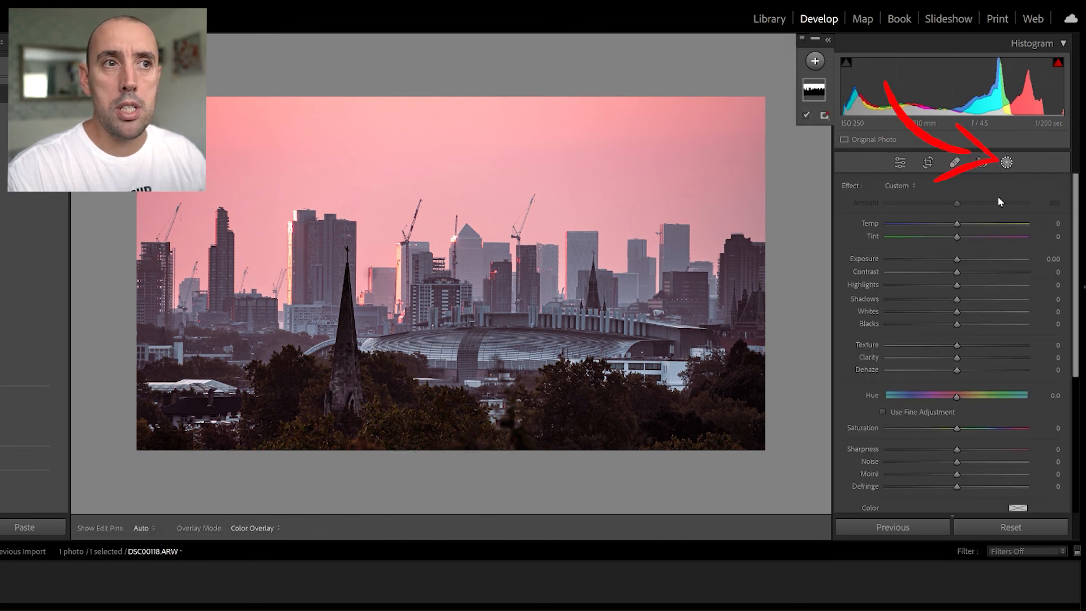
left_click(815, 60)
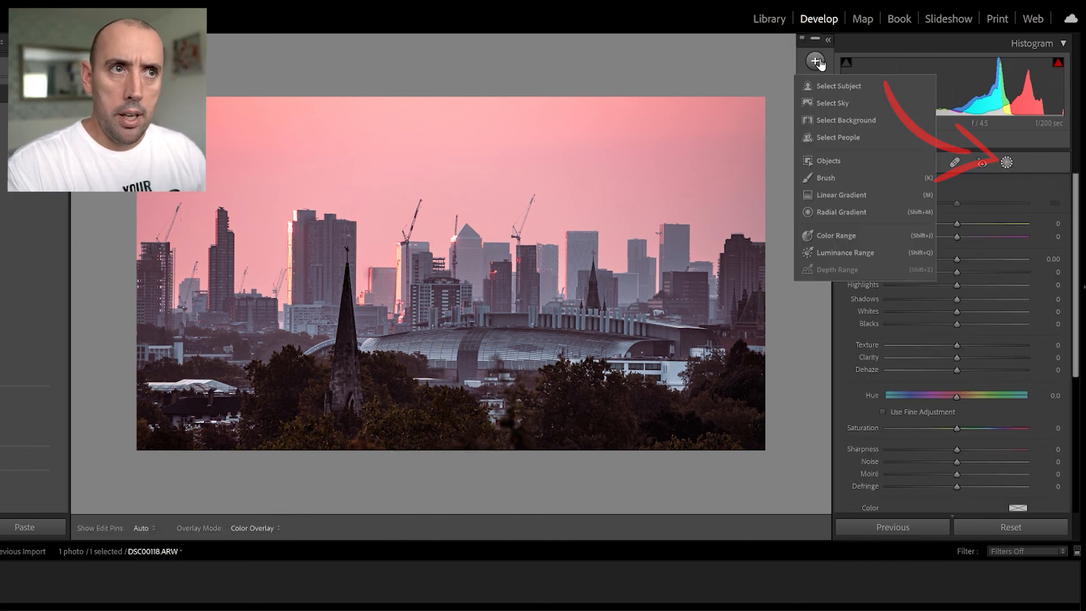
left_click(867, 192)
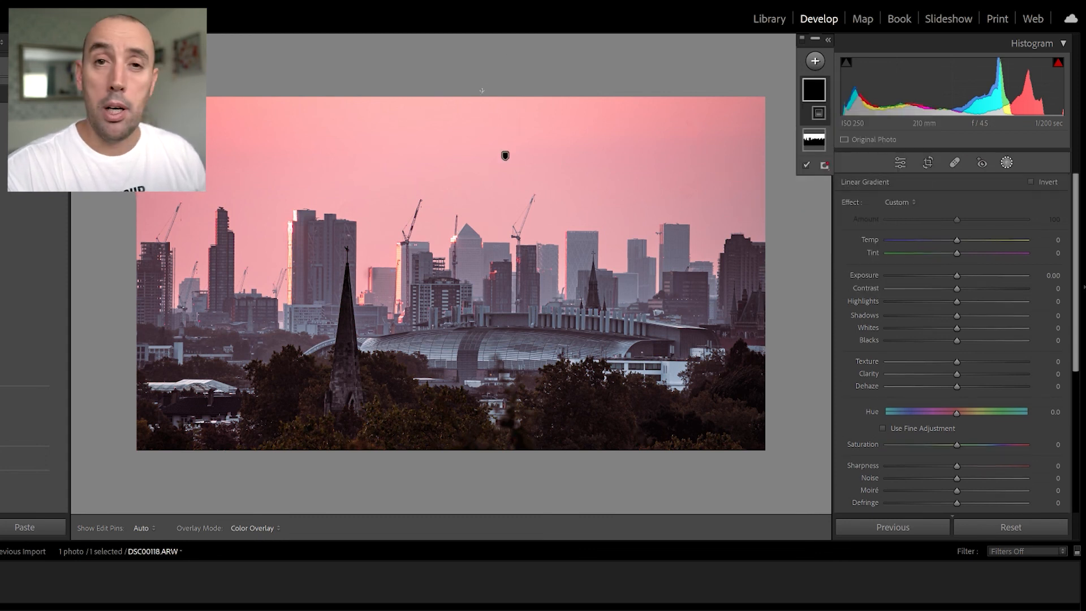
left_click_drag(467, 90, 442, 241)
left_click_drag(465, 94, 467, 145)
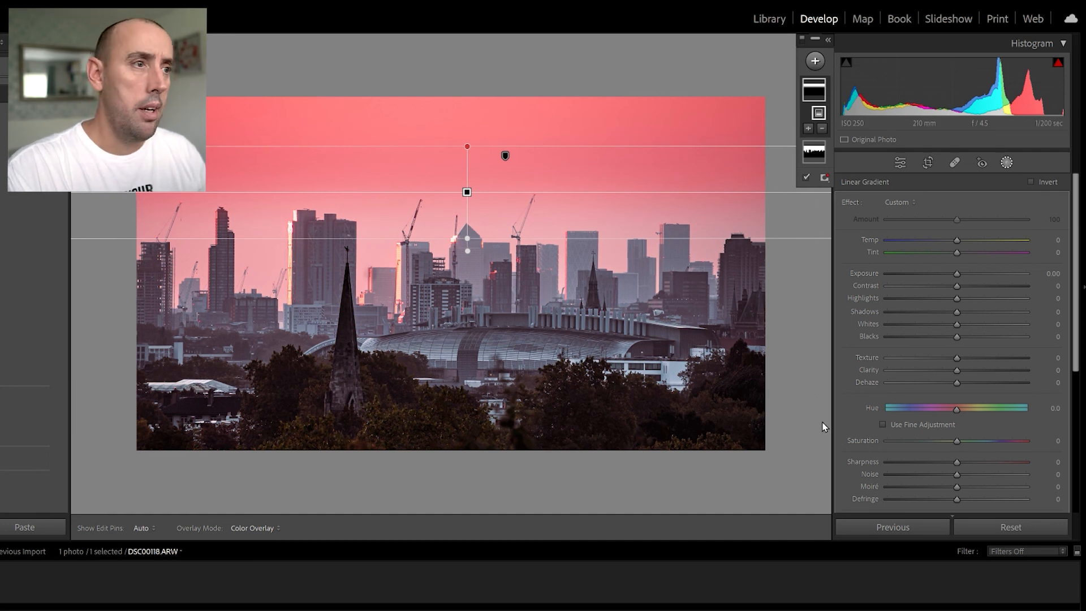
key("o")
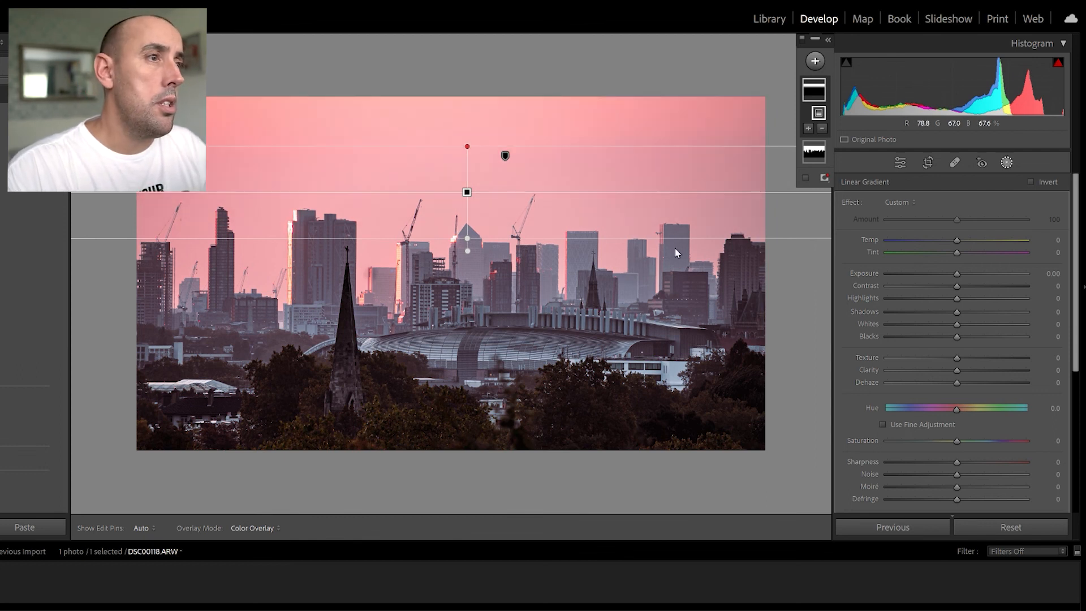
Step: Set the sky gradient's saturation to 35, highlights to -12, exposure to -0.11, hue to -6.7 and amount to 75
left_click_drag(956, 443, 981, 442)
mouse_move(957, 298)
left_mouse_down()
mouse_move(920, 299)
mouse_move(950, 300)
mouse_move(957, 277)
left_mouse_up()
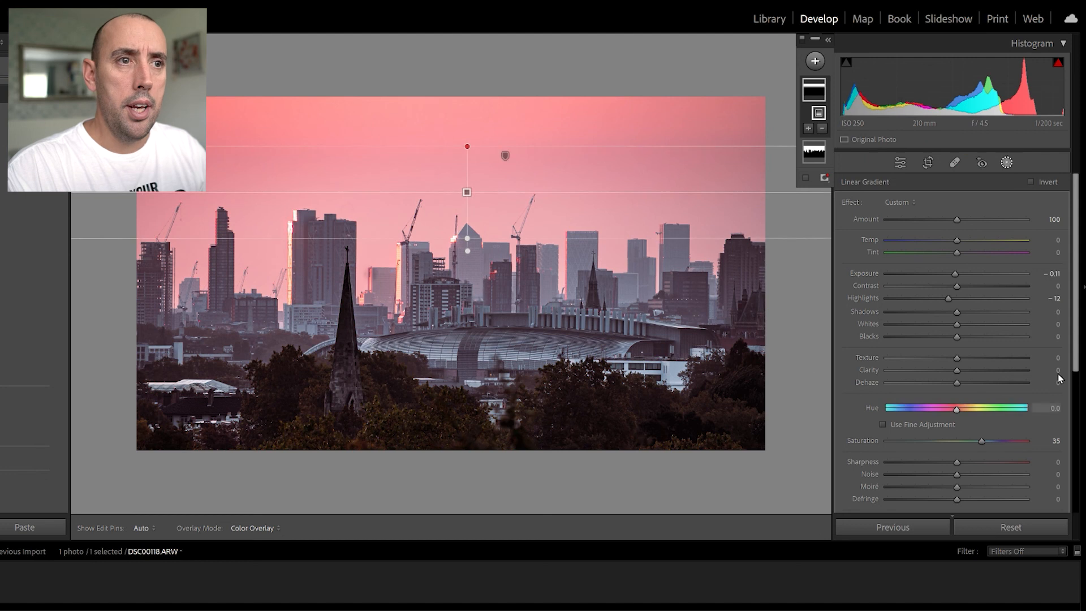
left_click_drag(1079, 322, 1077, 327)
mouse_move(956, 219)
left_mouse_down()
mouse_move(915, 223)
mouse_move(939, 226)
left_mouse_up()
mouse_move(957, 409)
left_mouse_down()
mouse_move(941, 409)
mouse_move(955, 405)
left_mouse_up()
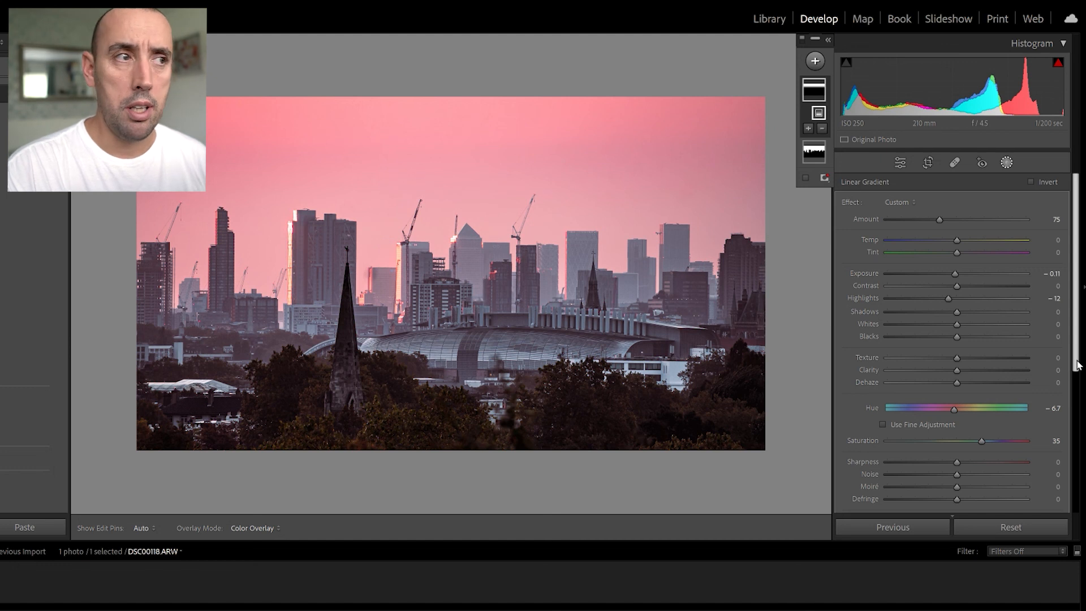
left_click_drag(1077, 365, 1077, 410)
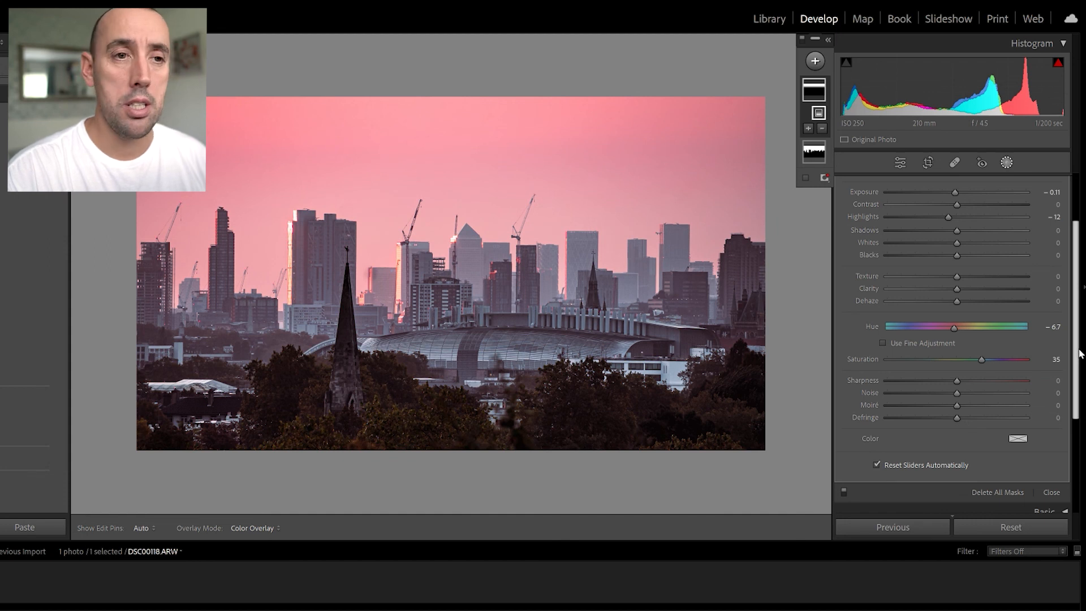
Step: Close the masking controls and open the basic adjustments for the whole photo
left_click_drag(1078, 356, 1073, 389)
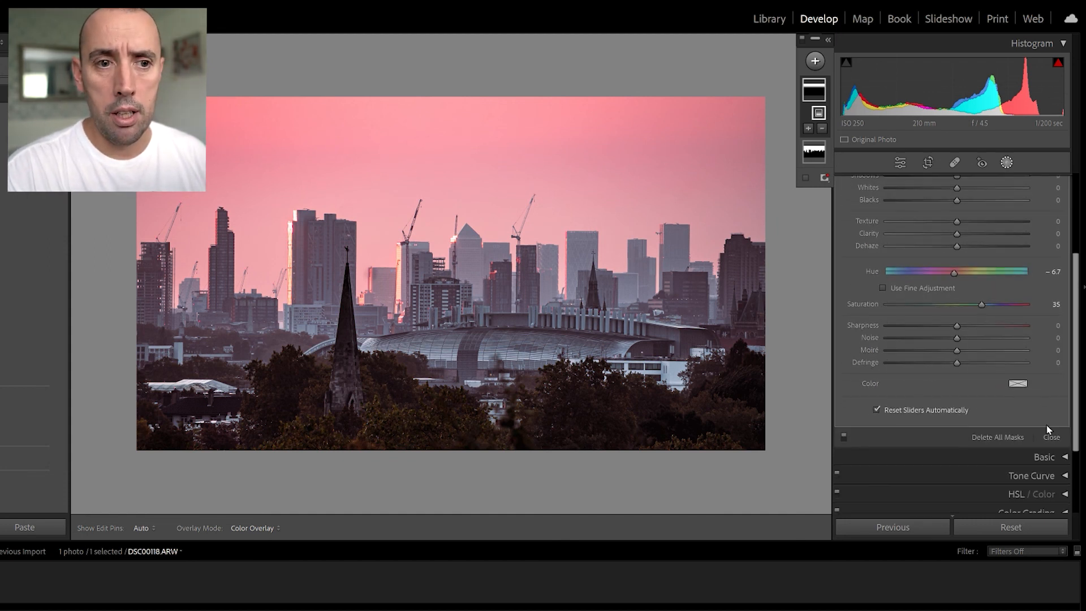
left_click(1050, 437)
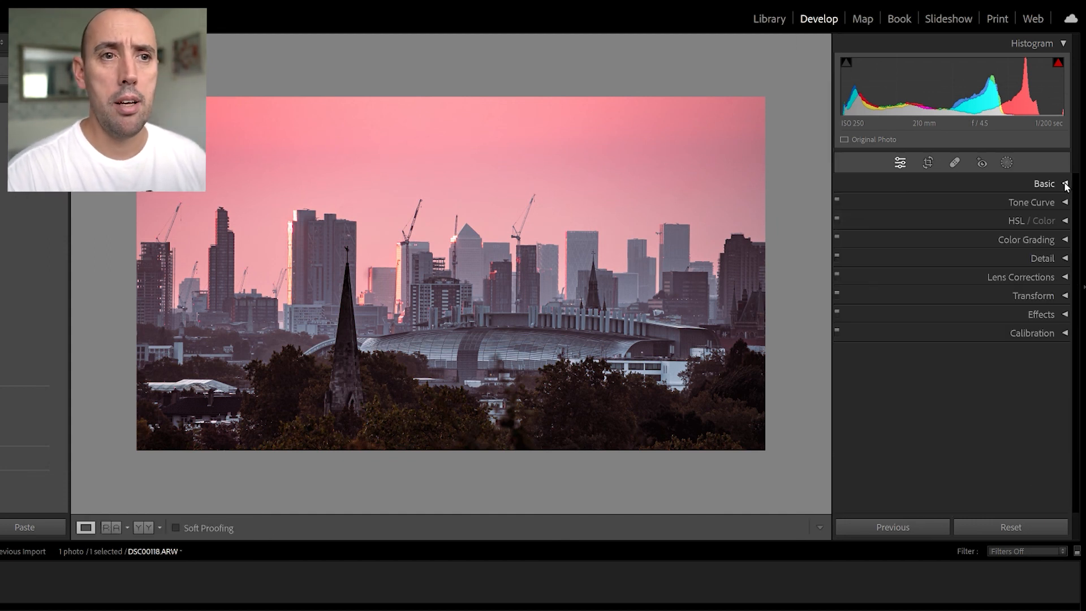
left_click(1066, 185)
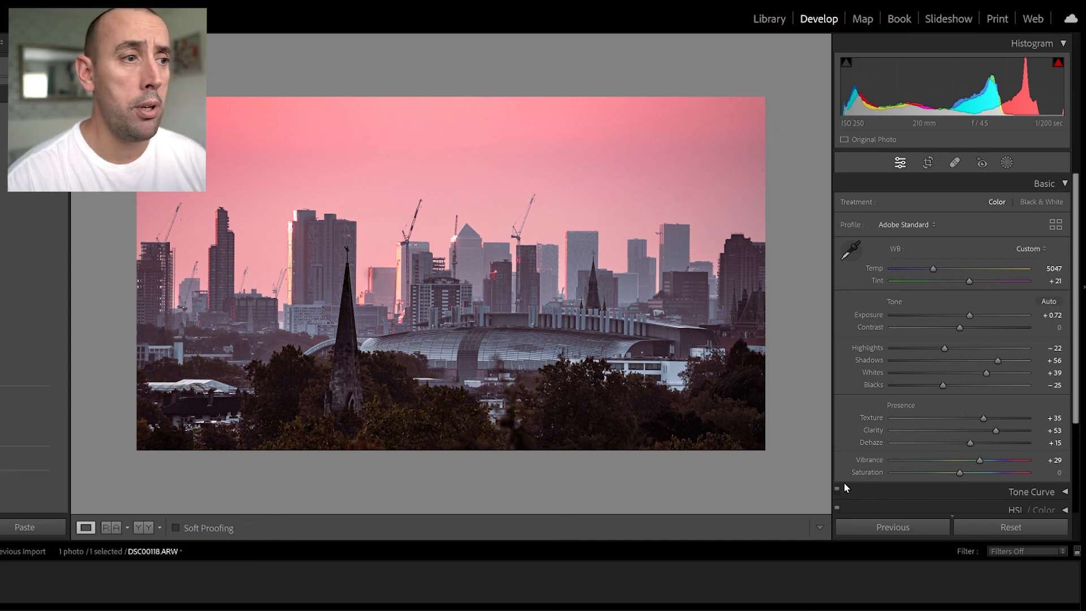
Step: Try an overall photo saturation of -21, leaving the tone curve as it is
mouse_move(960, 473)
left_mouse_down()
mouse_move(976, 478)
mouse_move(947, 491)
mouse_move(966, 492)
mouse_move(925, 481)
mouse_move(966, 476)
left_mouse_up()
left_click(946, 485)
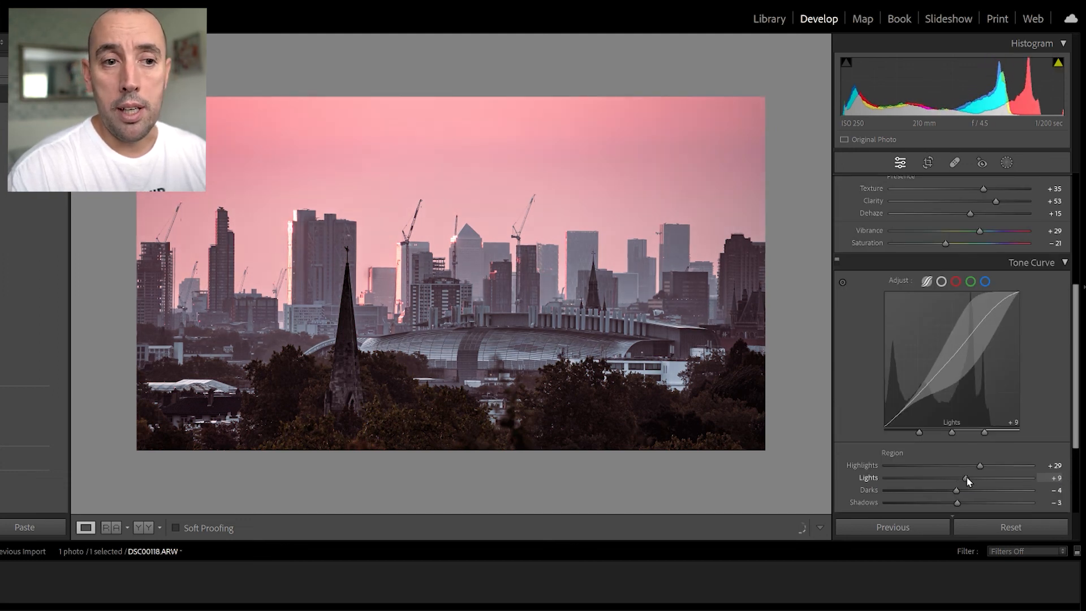
left_click(1063, 262)
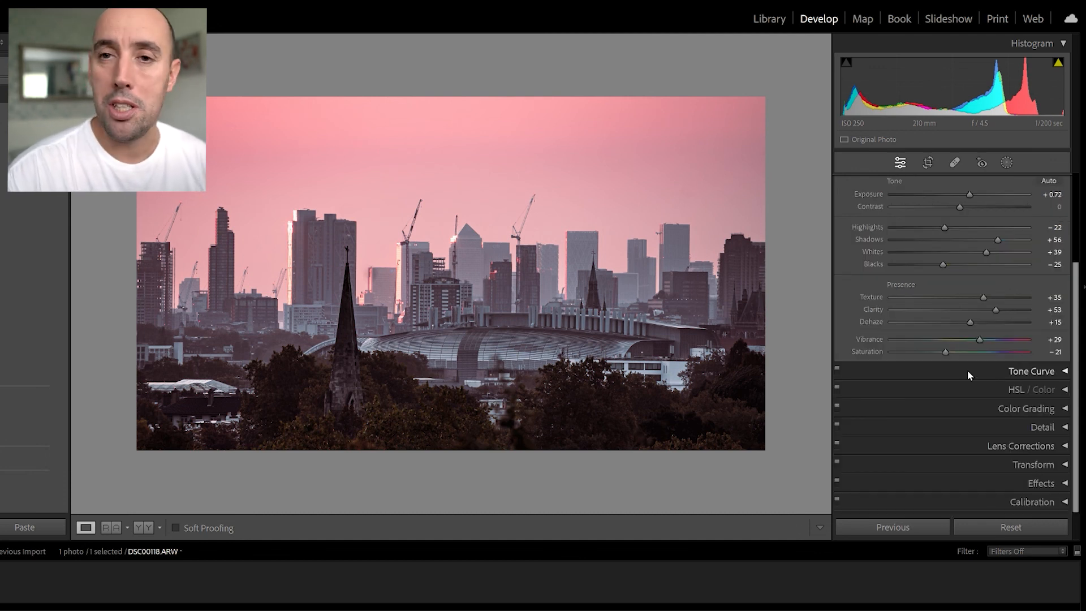
Step: Reset the photo's vibrance and saturation to 0, and try a saturation of -22
double_click(980, 340)
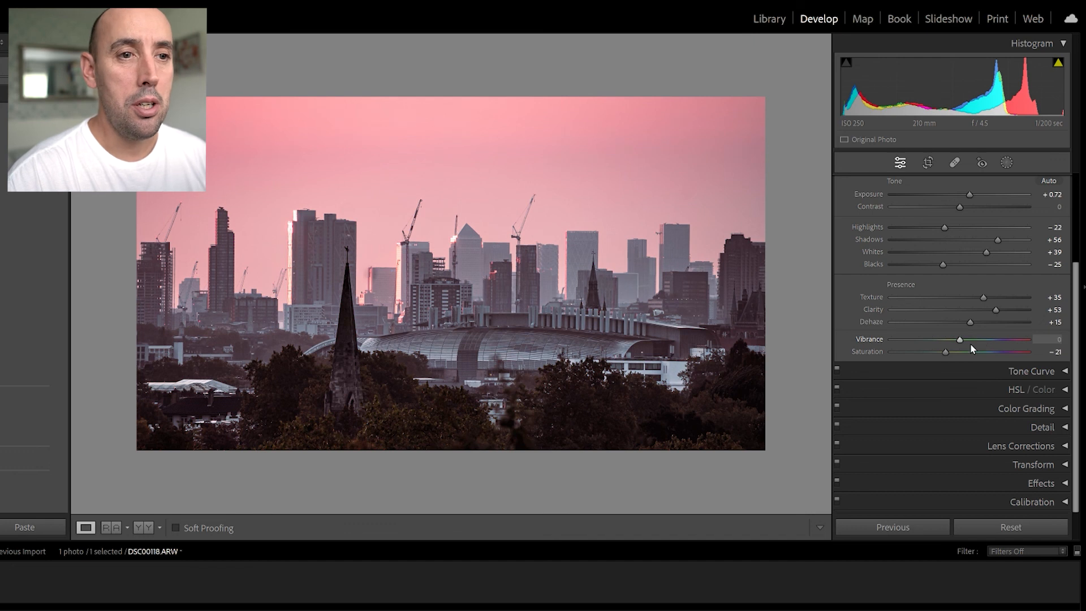
double_click(946, 351)
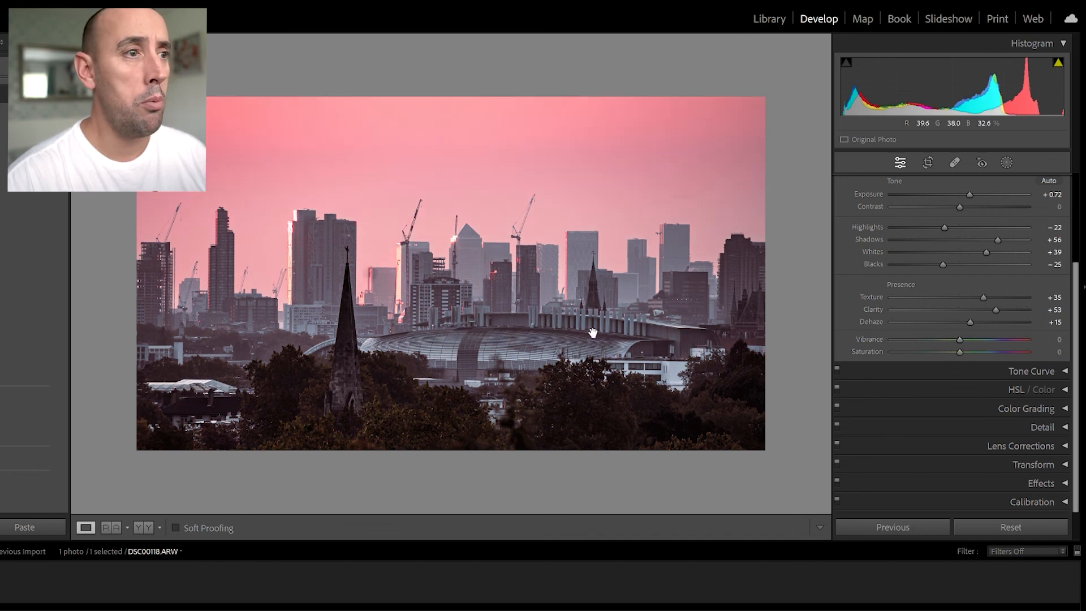
mouse_move(961, 351)
left_mouse_down()
mouse_move(936, 355)
mouse_move(947, 355)
left_mouse_up()
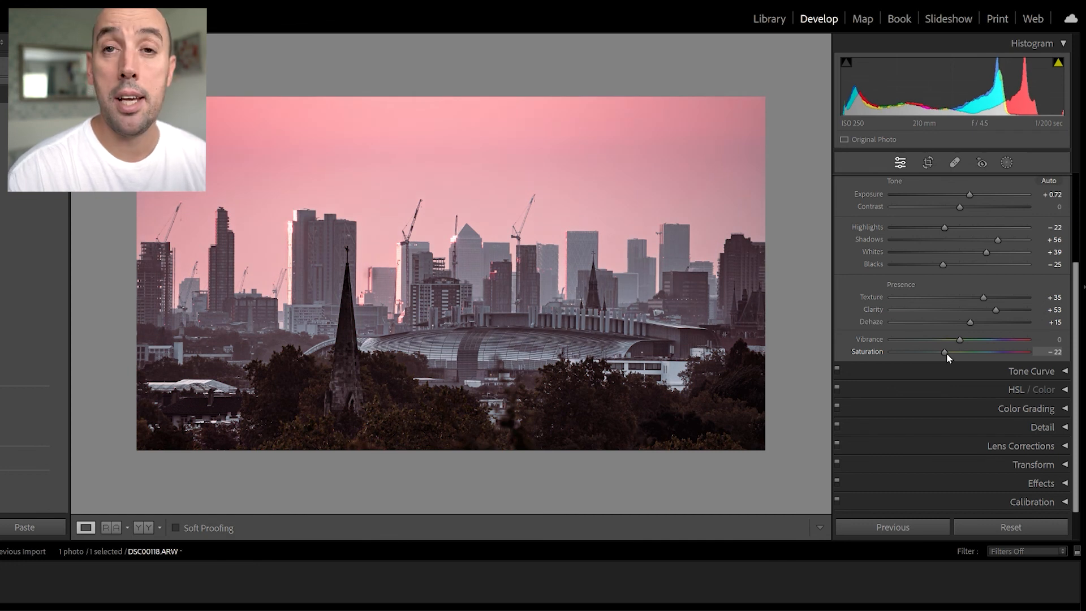
Step: Set the whole photo's vibrance to +35, saturation to -4 and contrast to +8
left_click_drag(946, 353, 983, 342)
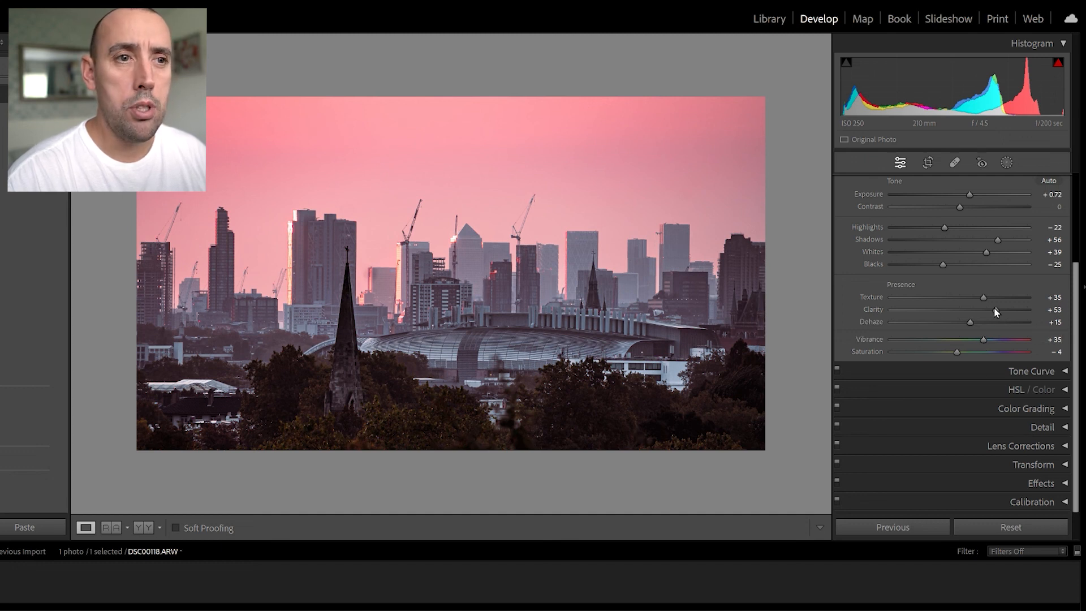
left_click_drag(960, 209, 965, 208)
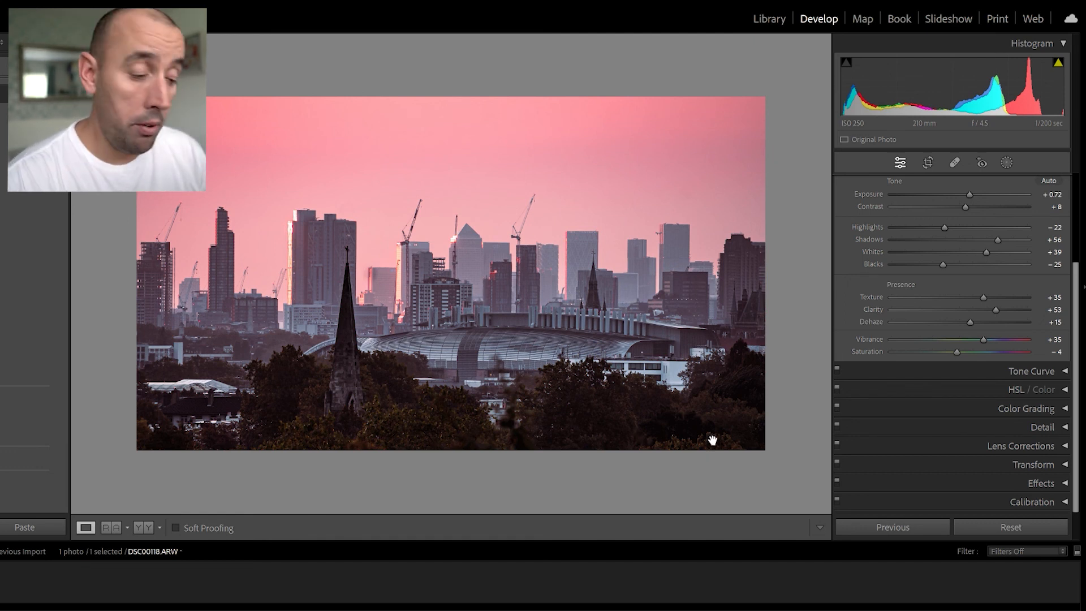
Step: Compare the original and edited photo side by side, examining the spire, skyline and stadium
key("y")
left_click_drag(388, 375, 305, 373)
left_click_drag(651, 389, 687, 387)
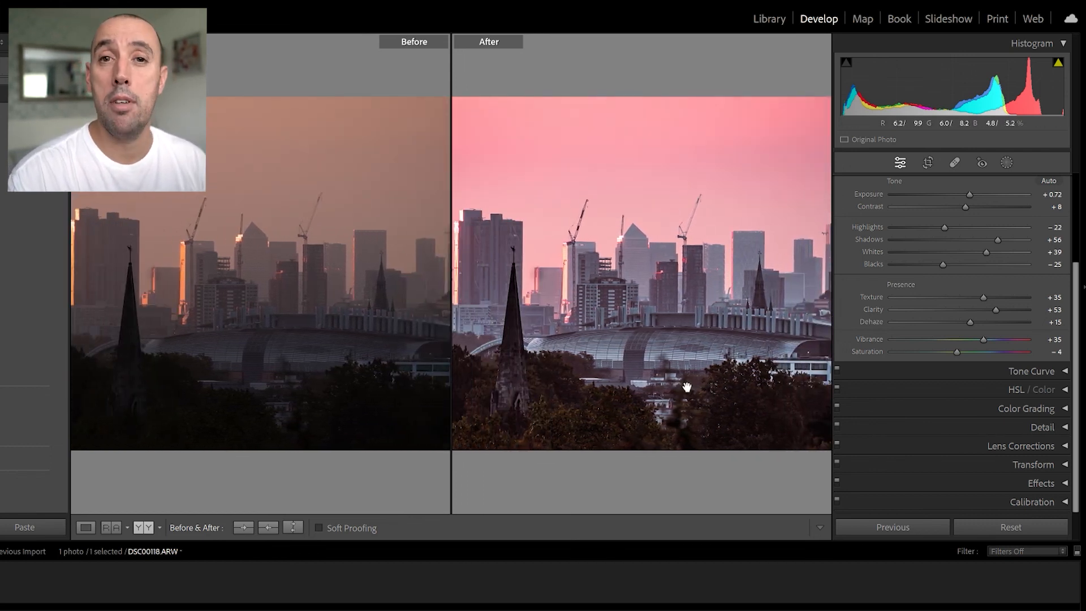